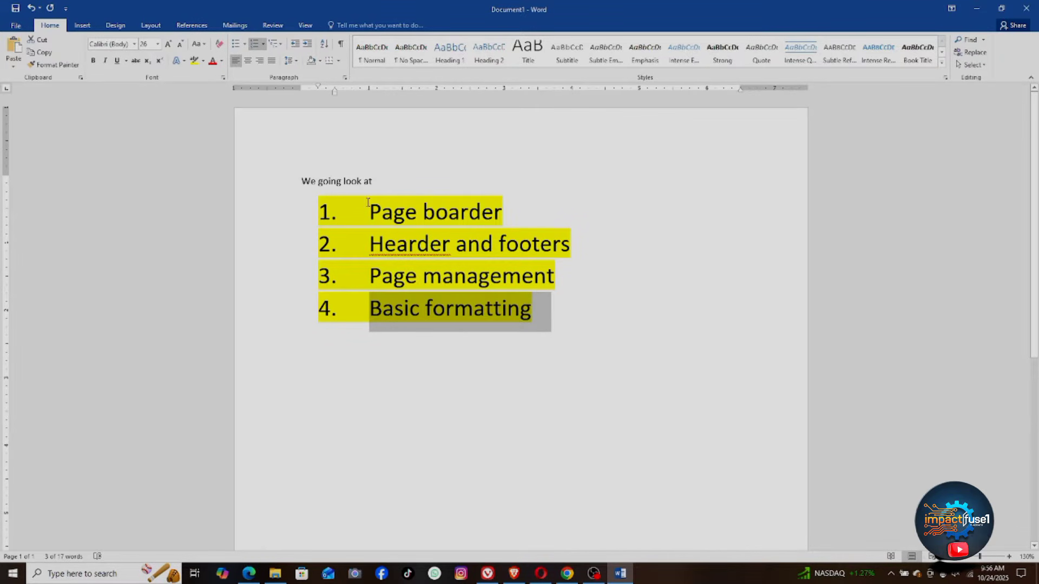
# Step: Deselect the yellow-highlighted agenda and create a new blank document, Document2
pyautogui.click(461, 201)
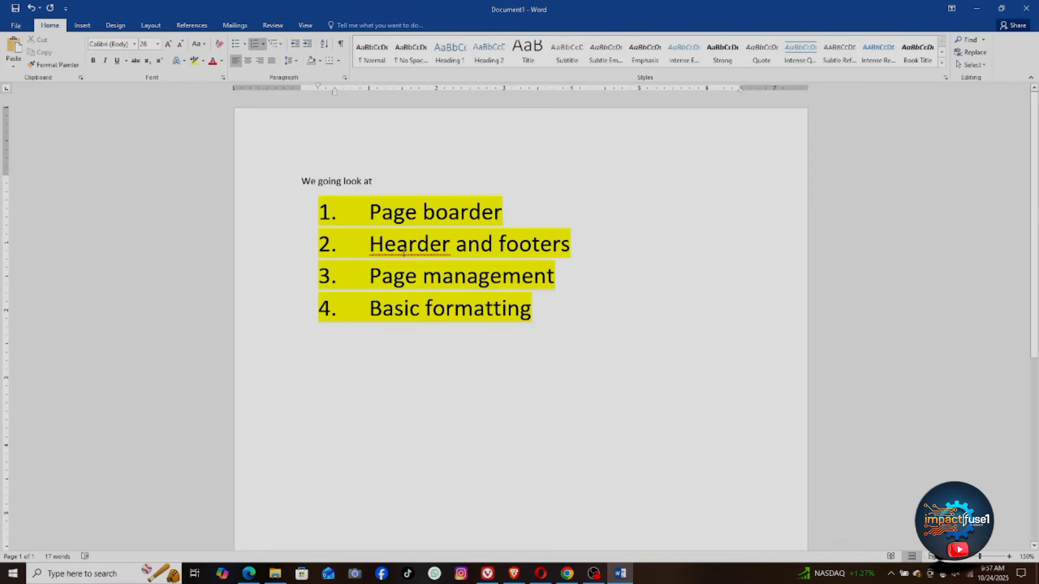
pyautogui.hotkey('ctrl', 'n')
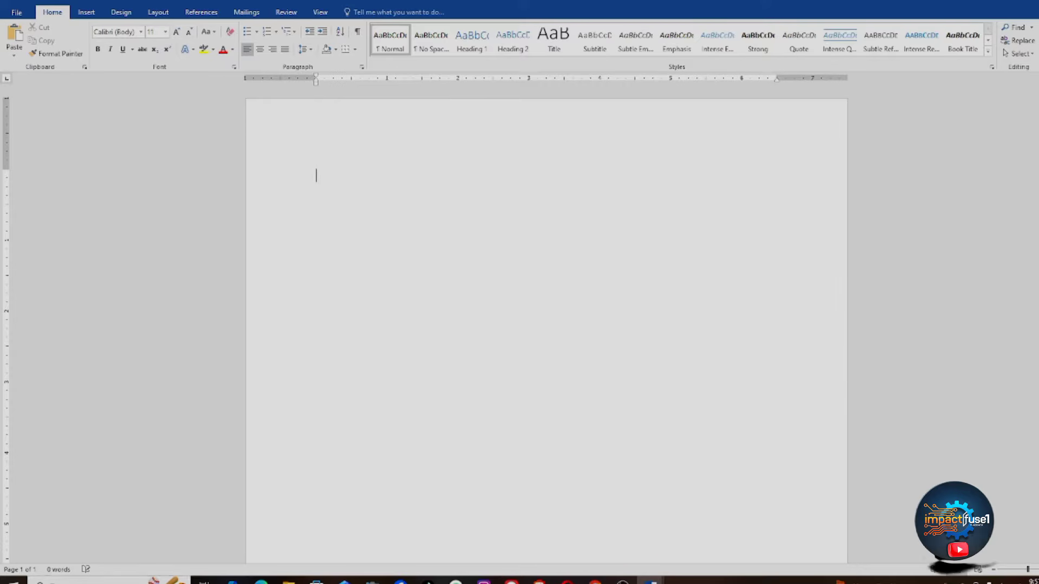
pyautogui.scroll(-3, 964, 520)
pyautogui.scroll(-2, 965, 521)
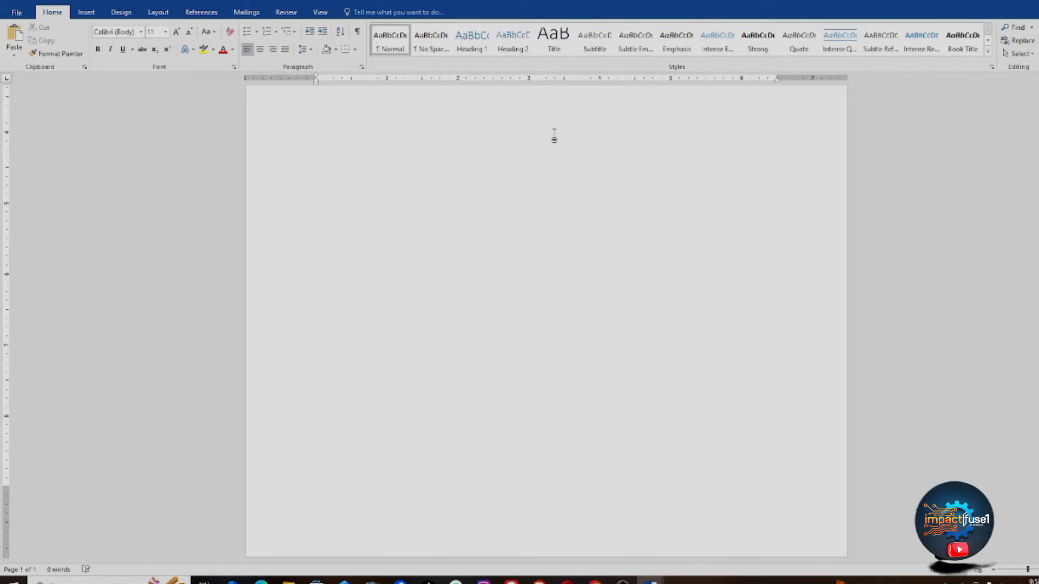
# Step: Generate sample paragraphs with =rand() and scroll back to the top of the page
pyautogui.write('=rand')
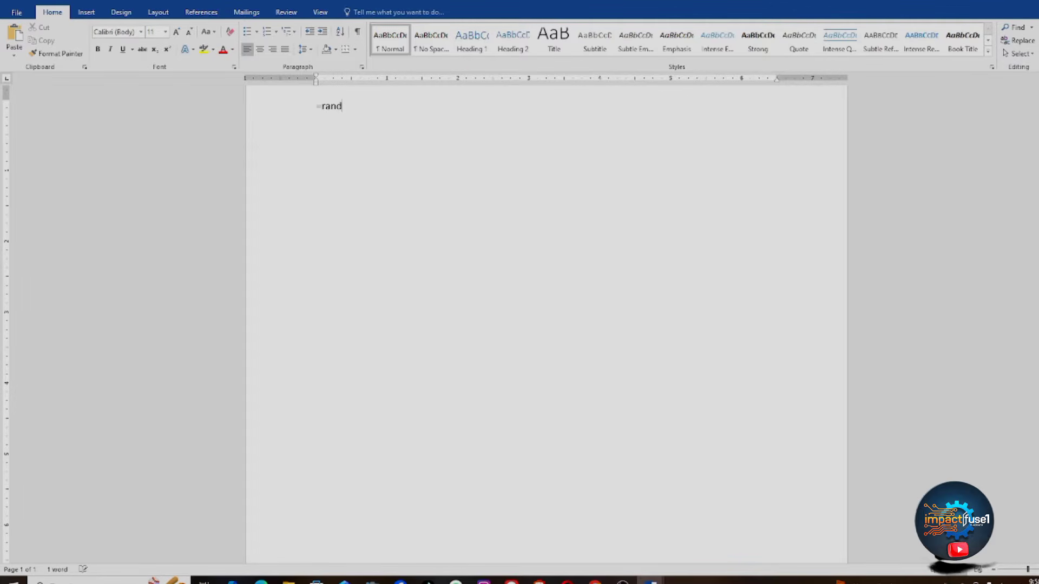
pyautogui.write('()')
pyautogui.press('Return')
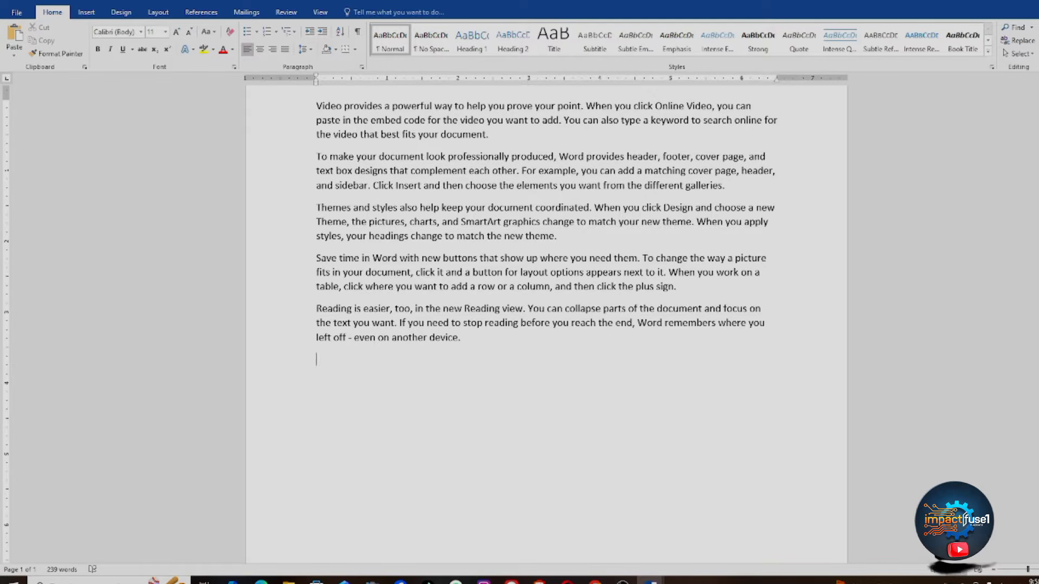
pyautogui.scroll(2, 833, 179)
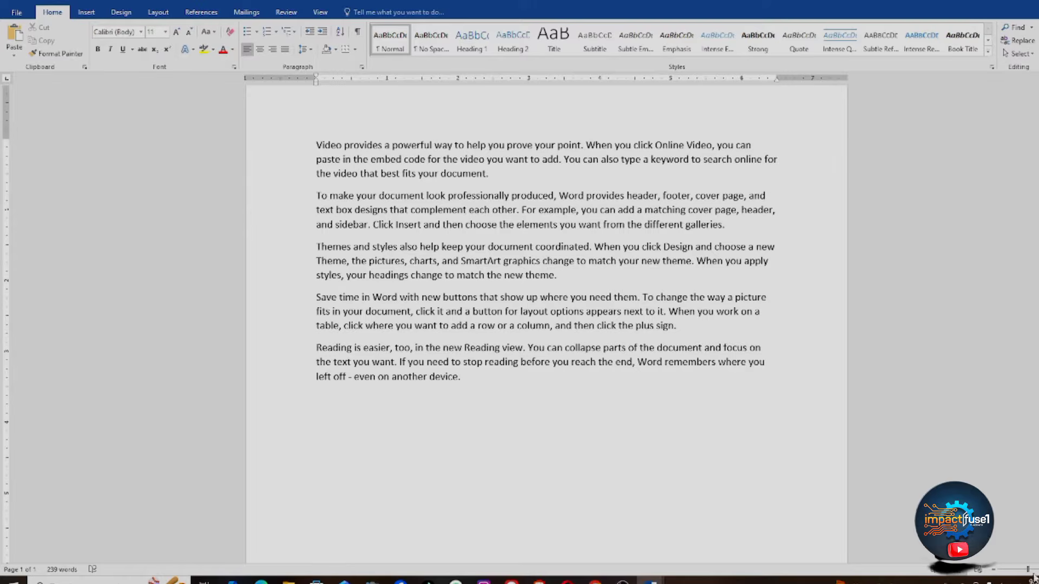
pyautogui.keyDown('ctrl'); pyautogui.scroll(5, 1028, 575); pyautogui.keyUp('ctrl')
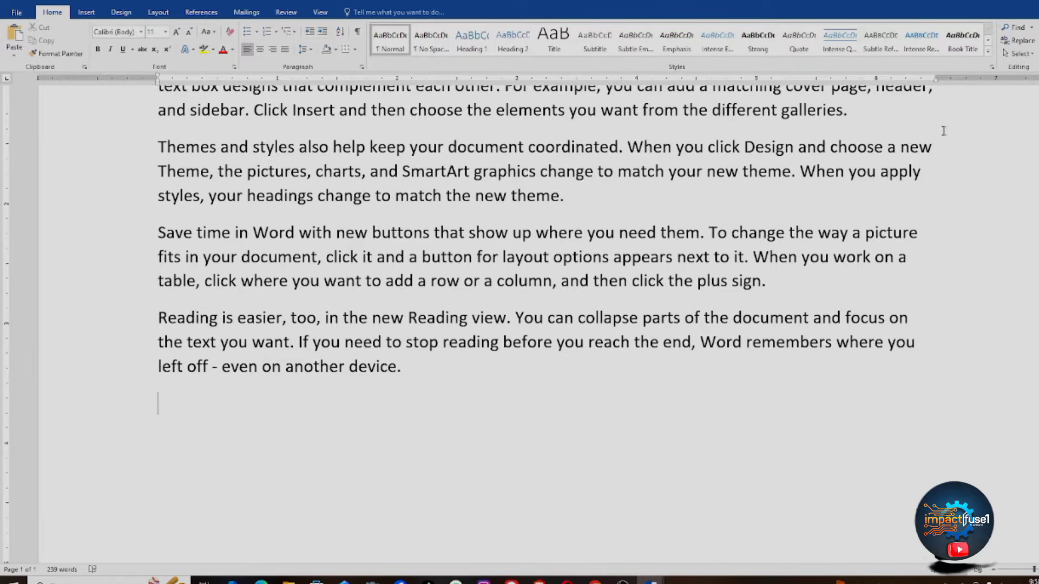
pyautogui.scroll(3, 943, 133)
pyautogui.scroll(1, 851, 92)
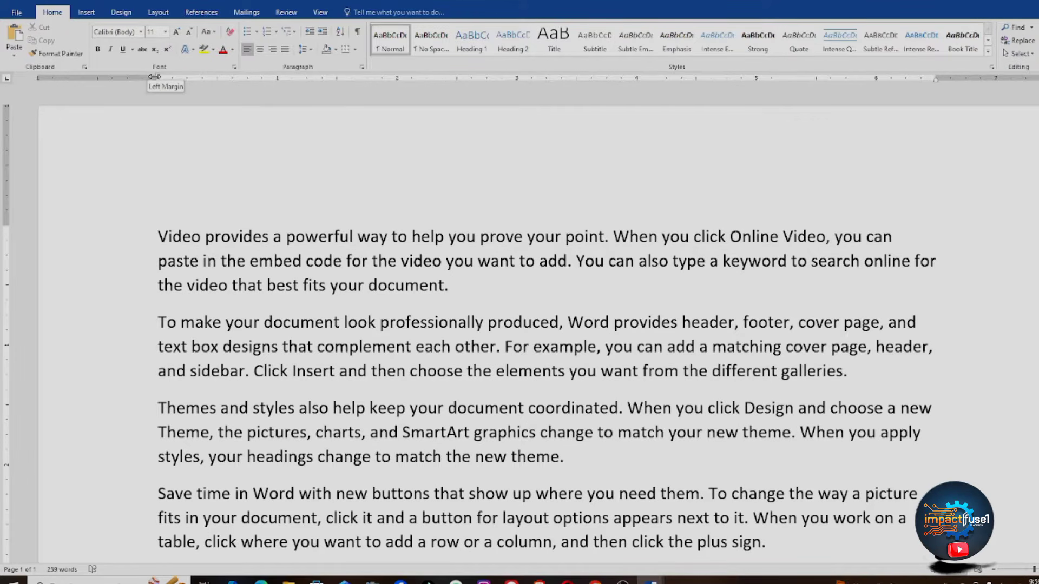
# Step: Drag the left margin marker on the ruler outward so the paragraphs run wider
pyautogui.moveTo(154, 77); pyautogui.dragTo(119, 80)
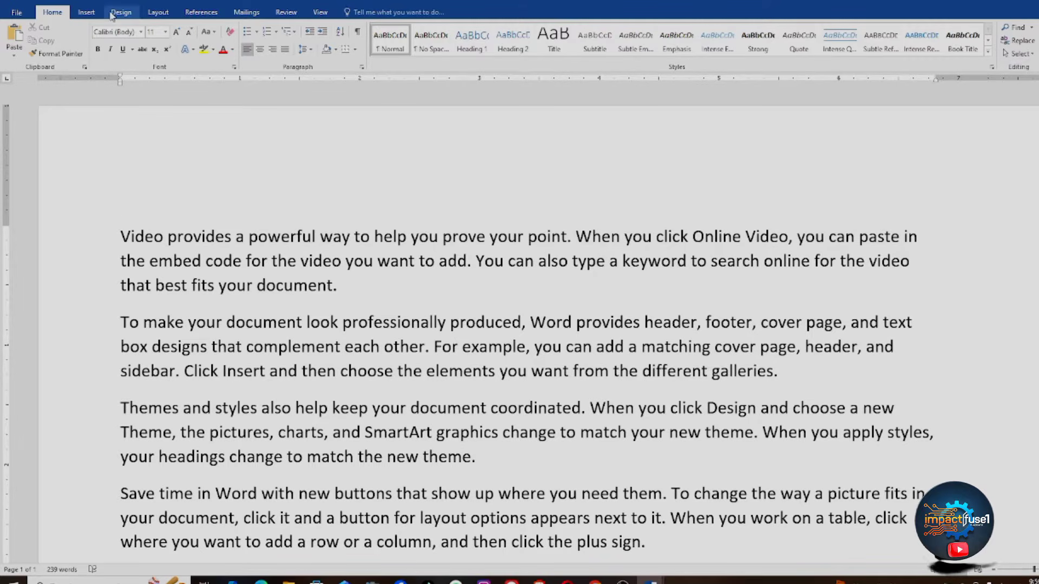
# Step: Apply the Normal 1-inch margin preset, then bring up Custom Margins in Page Setup
pyautogui.click(156, 15)
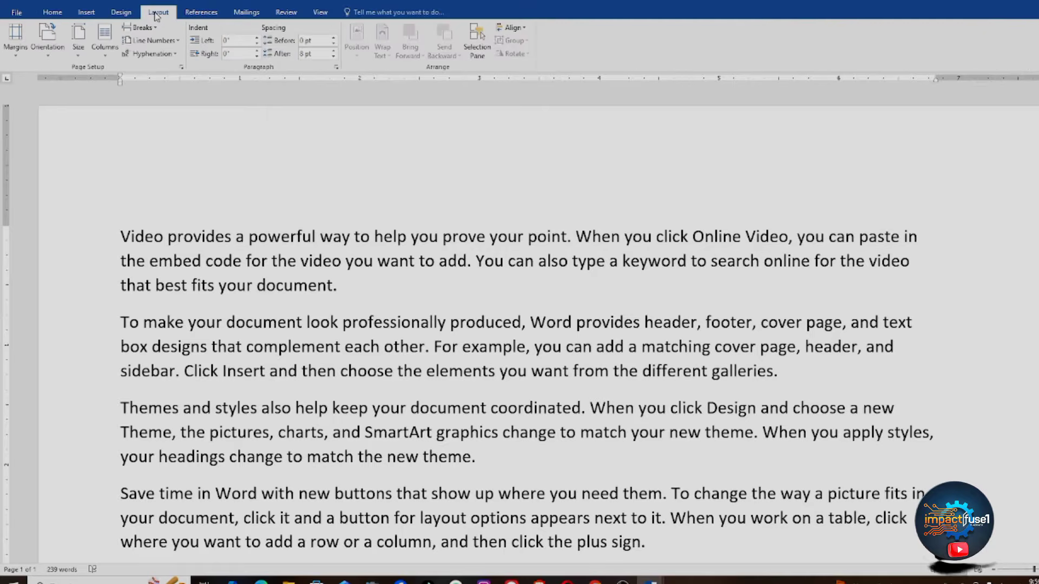
pyautogui.click(15, 49)
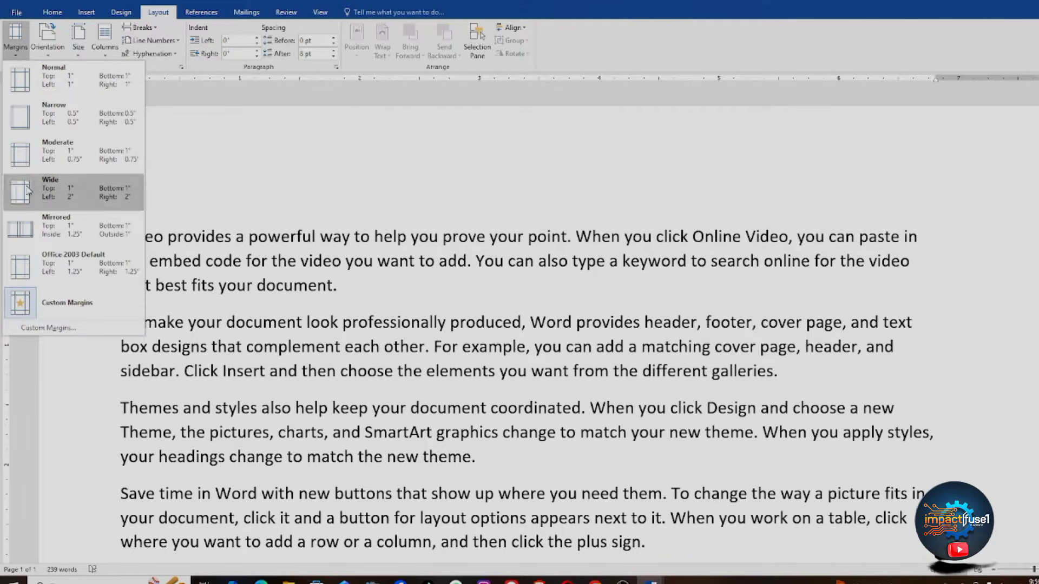
pyautogui.click(74, 84)
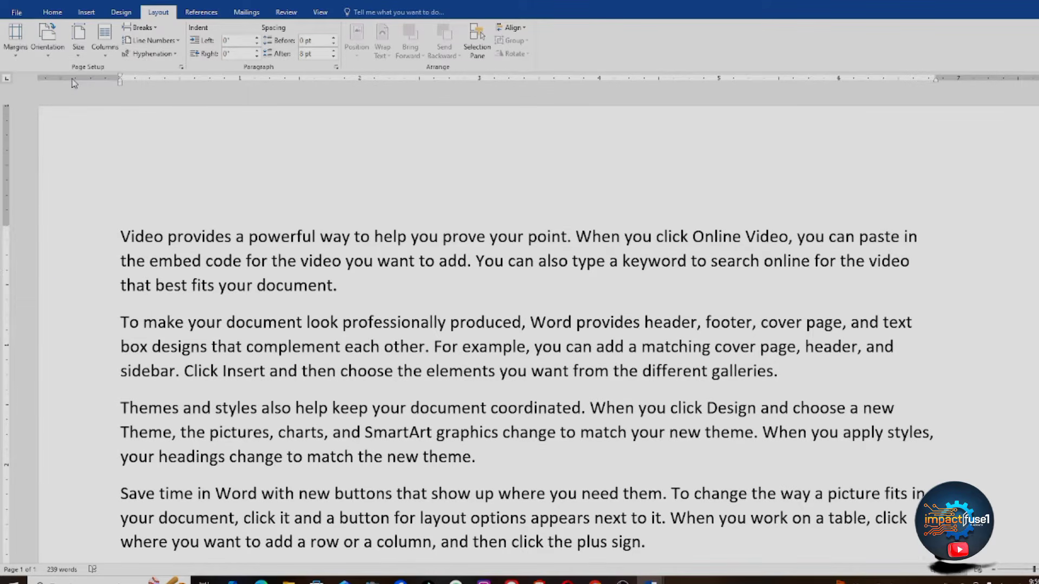
pyautogui.click(17, 54)
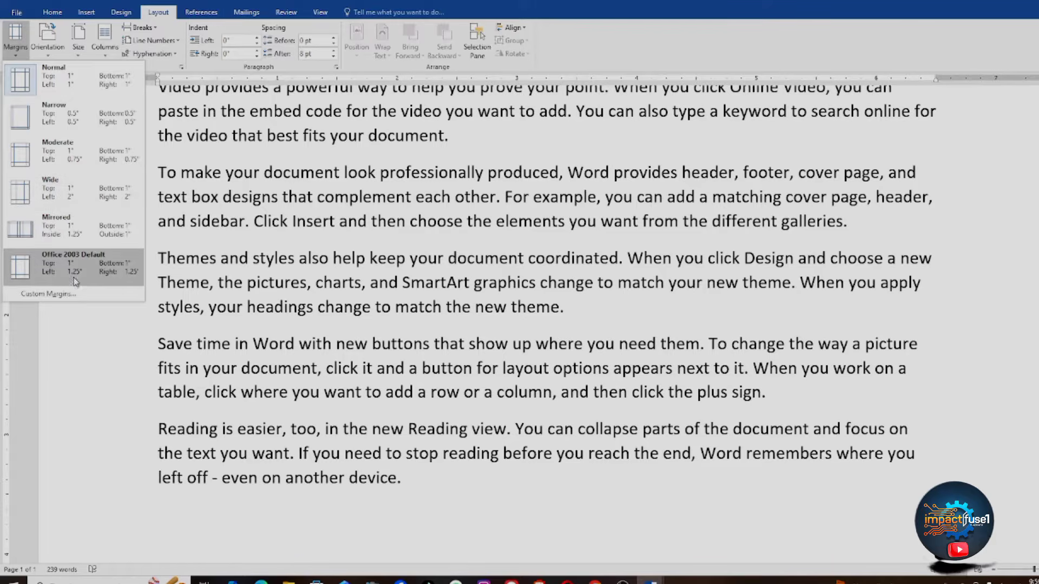
pyautogui.click(84, 294)
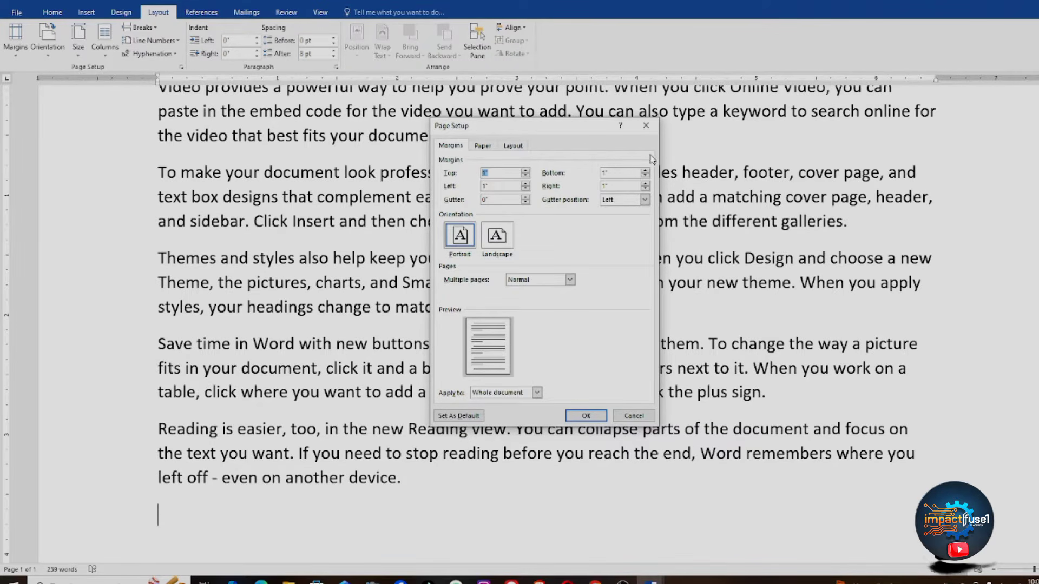
# Step: Close Page Setup and dismiss the margin presets without changing the 1-inch margins
pyautogui.click(646, 128)
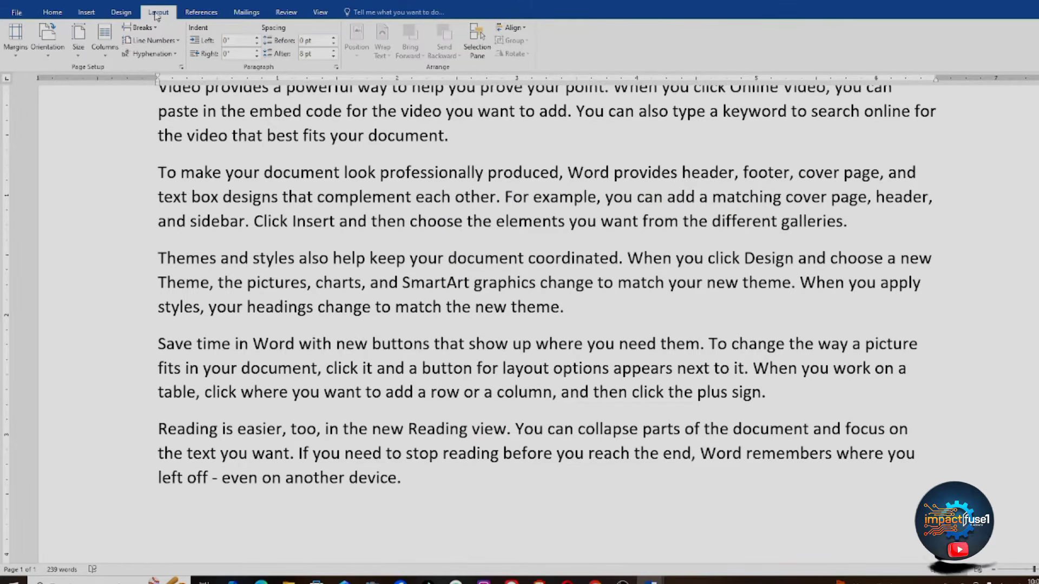
pyautogui.click(17, 55)
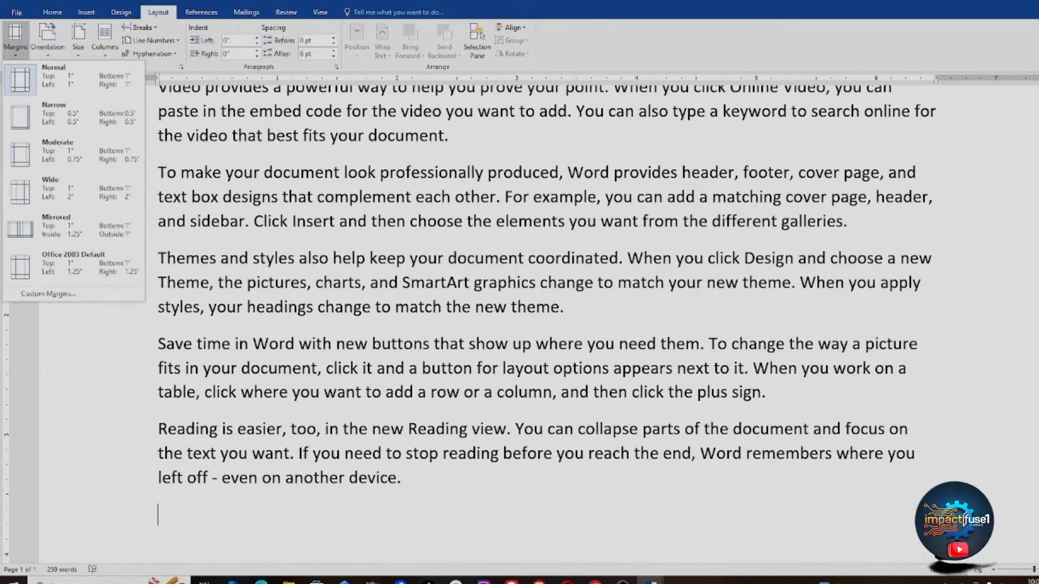
pyautogui.click(44, 28)
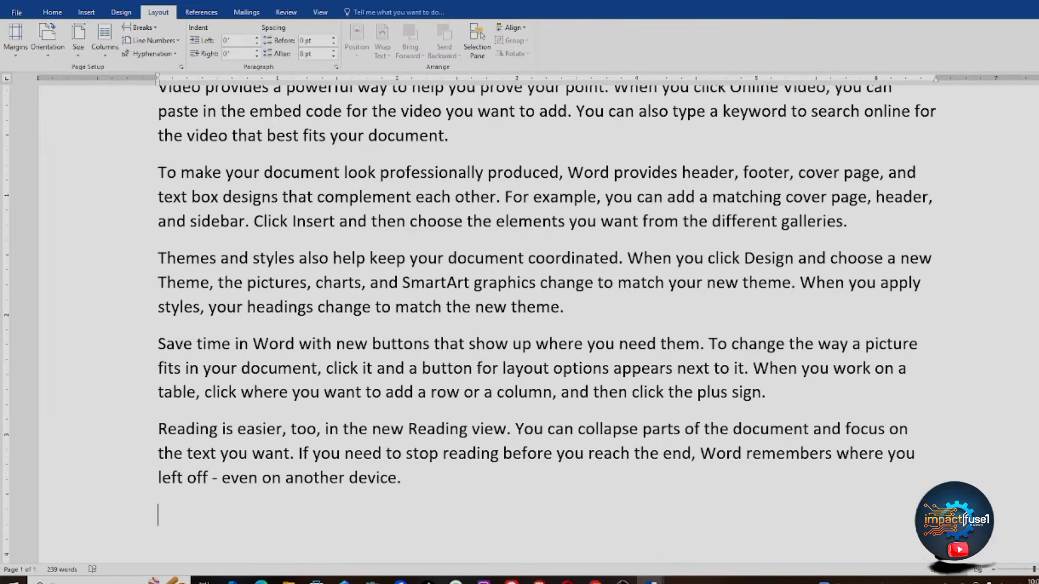
pyautogui.click(992, 571)
pyautogui.click(993, 571)
pyautogui.click(992, 571)
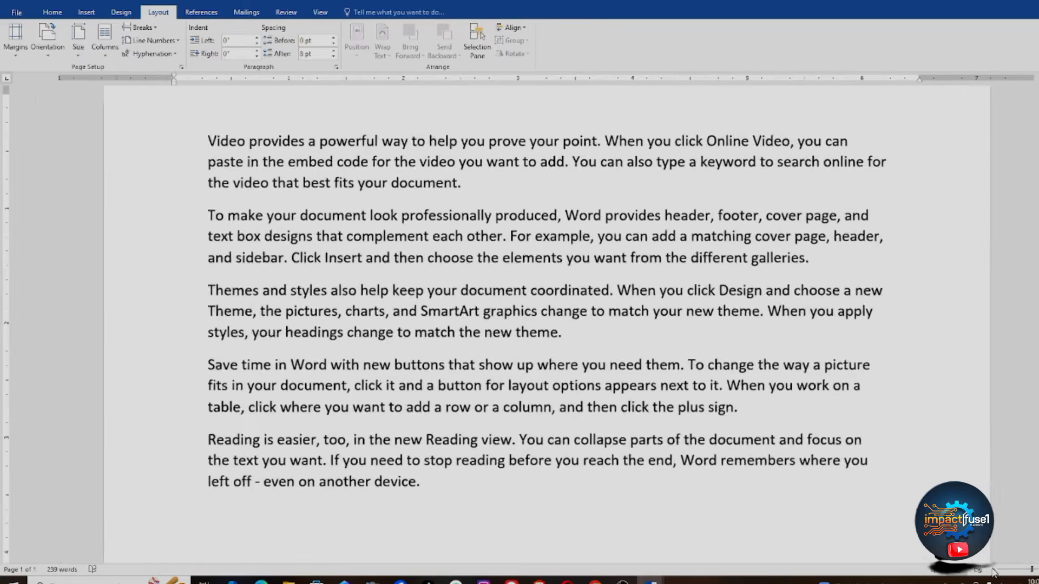
pyautogui.click(992, 572)
pyautogui.click(992, 571)
pyautogui.click(993, 572)
pyautogui.click(992, 571)
pyautogui.click(993, 571)
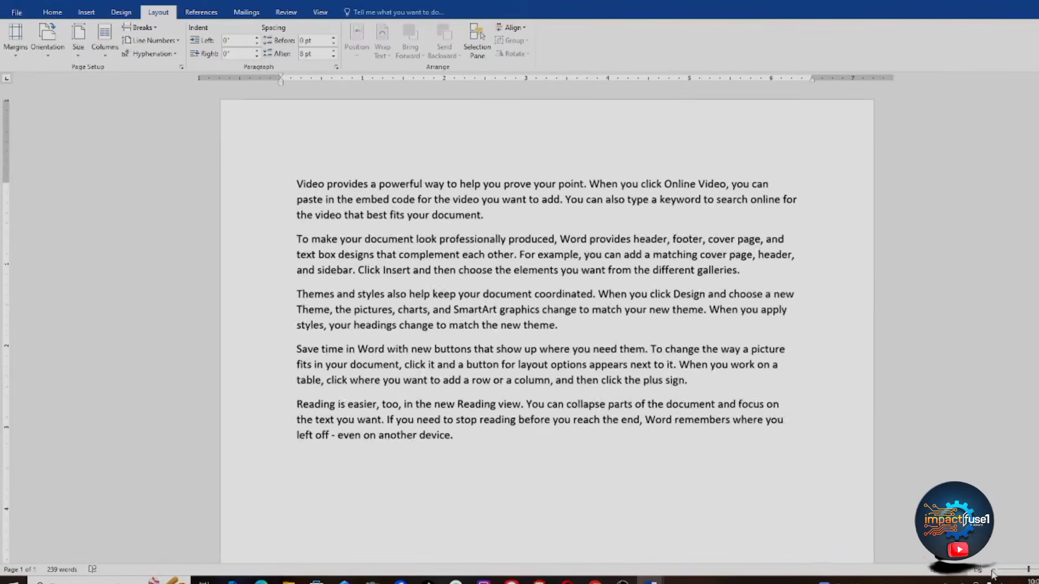
pyautogui.click(993, 571)
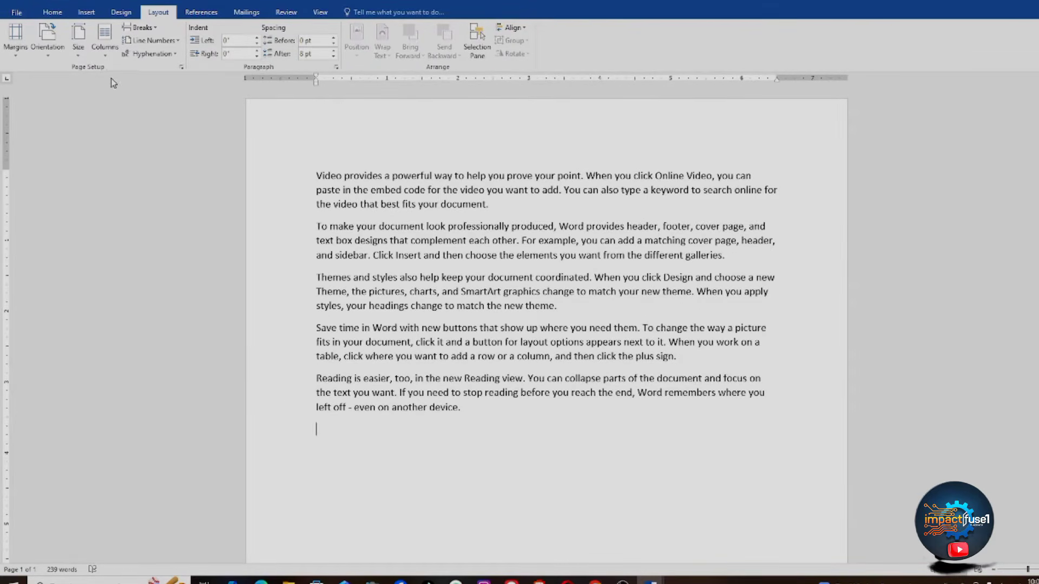
pyautogui.click(15, 12)
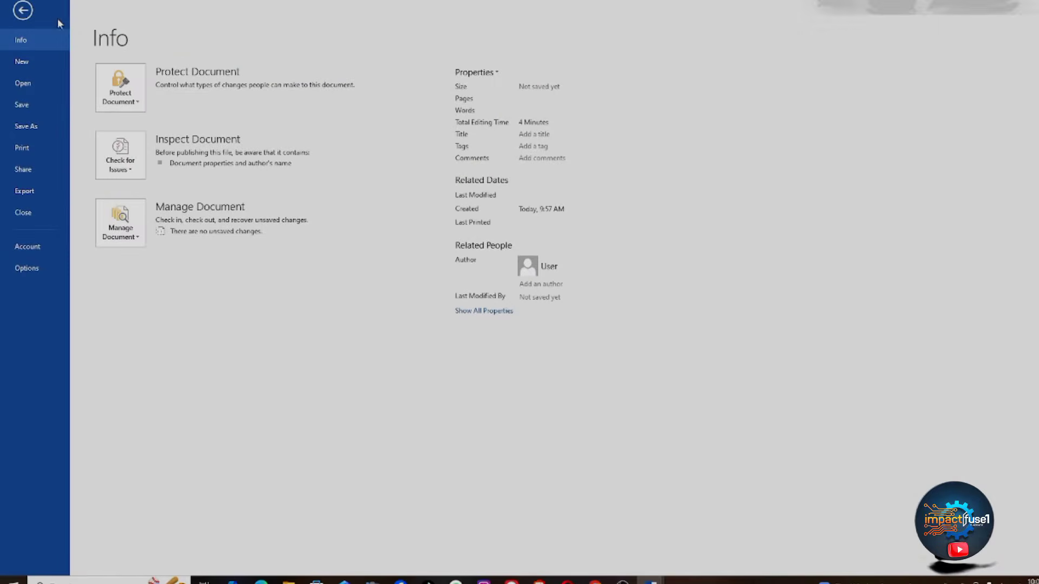
pyautogui.click(29, 13)
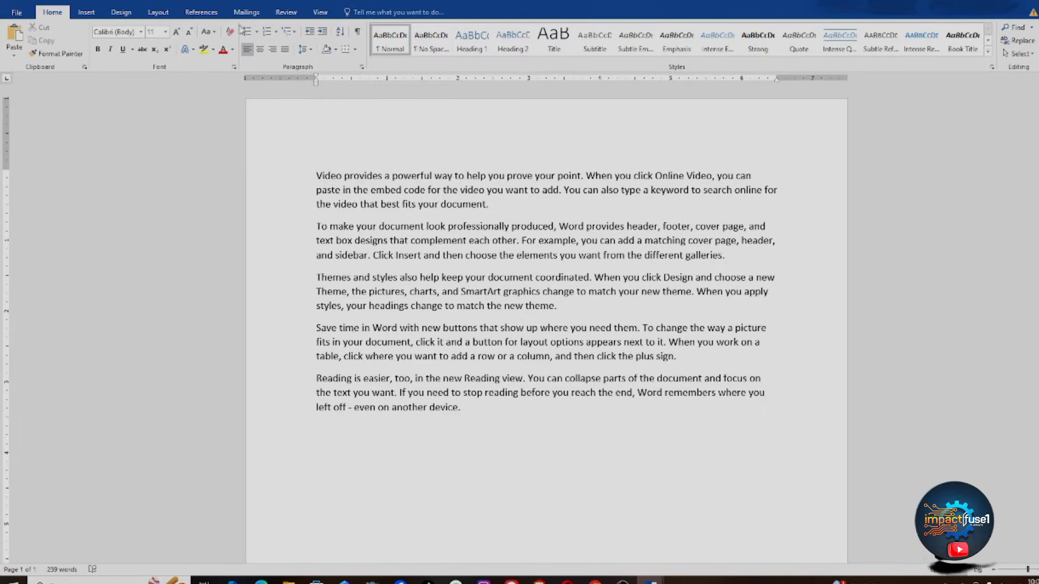
# Step: Select the sample paragraphs and bring up the Design tab's page background options
pyautogui.moveTo(301, 172); pyautogui.dragTo(718, 411)
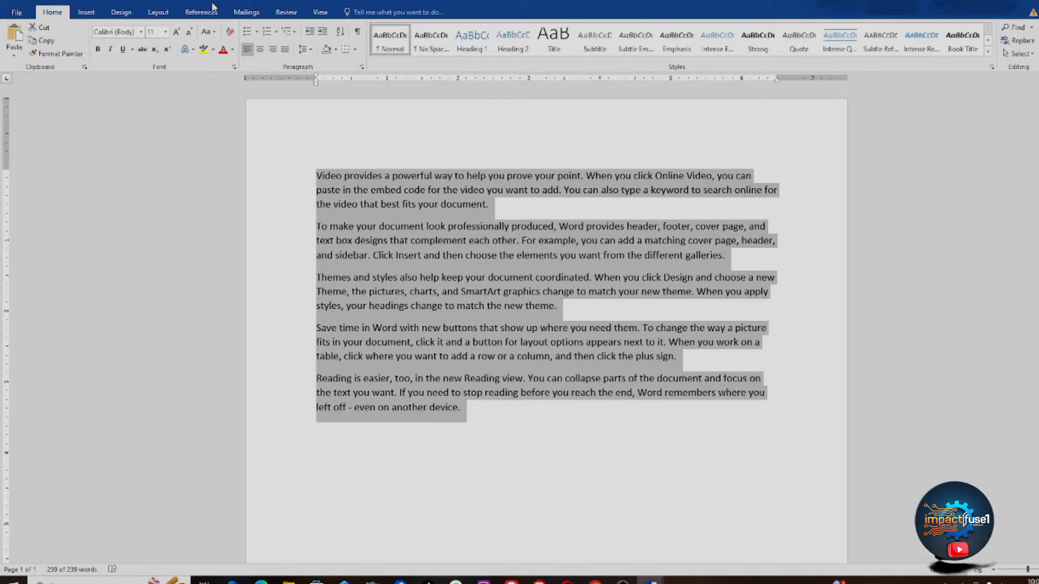
pyautogui.click(132, 15)
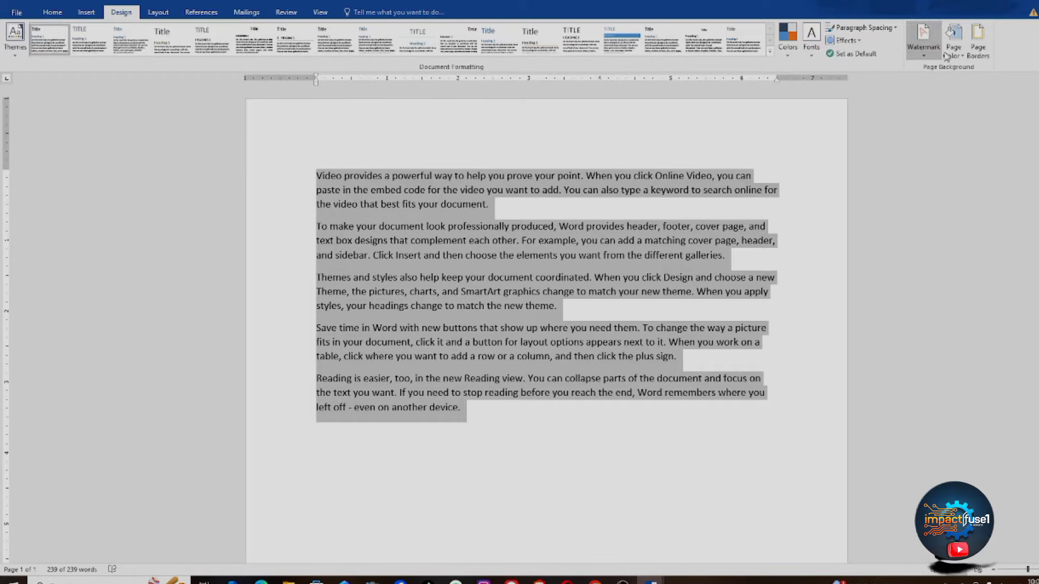
pyautogui.click(977, 48)
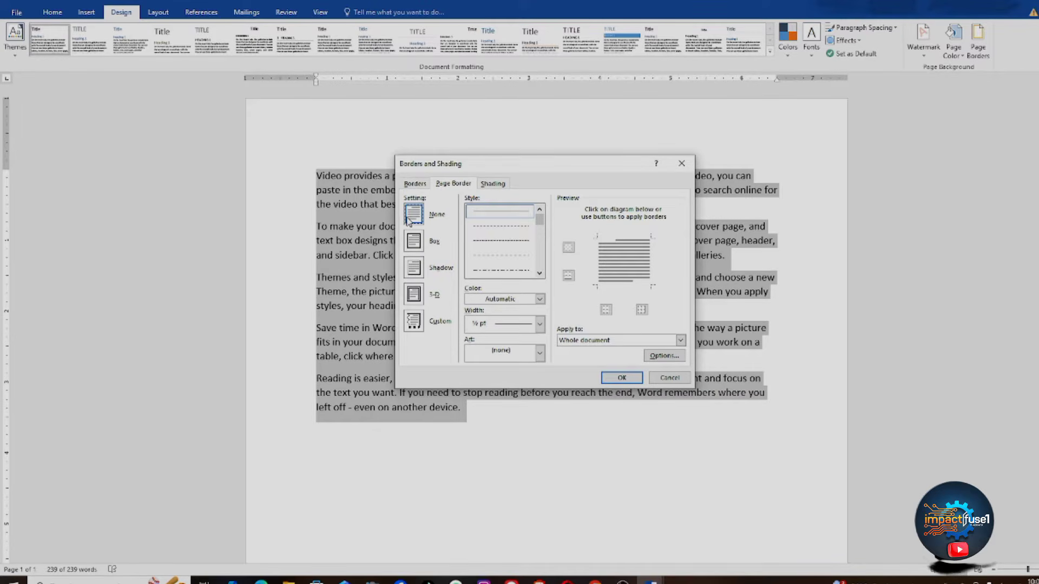
pyautogui.click(412, 324)
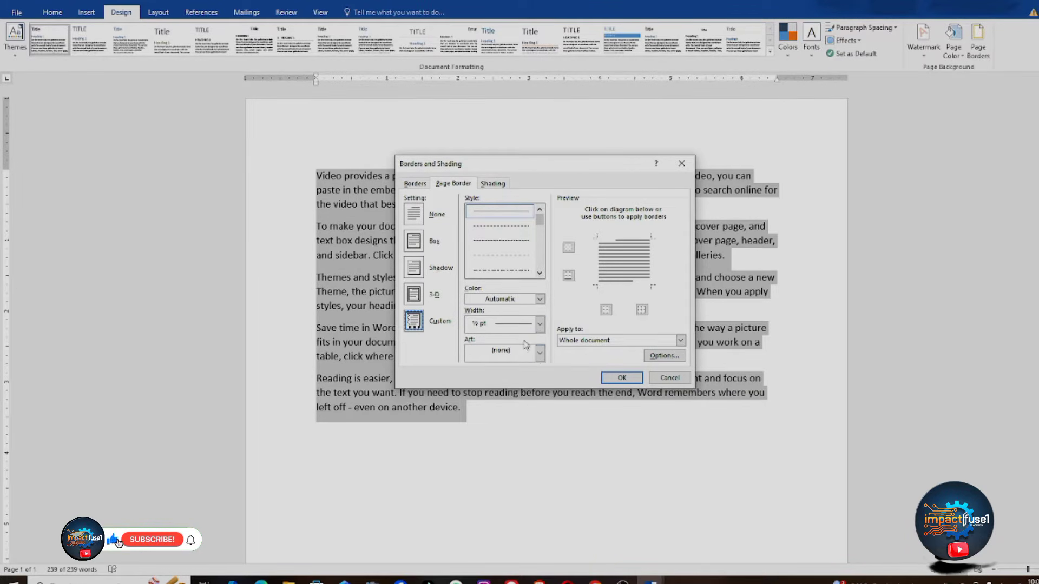
pyautogui.click(540, 355)
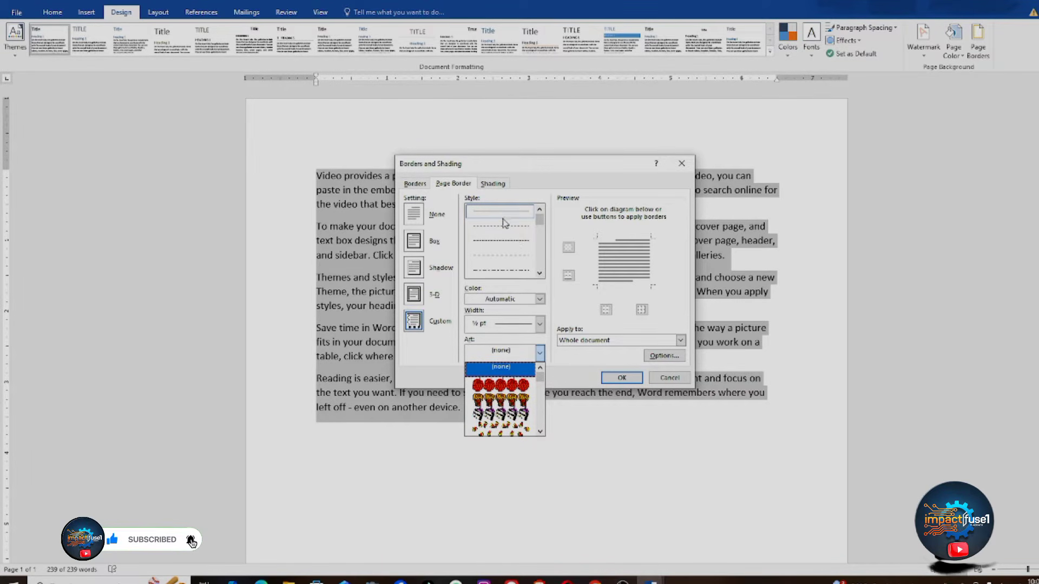
pyautogui.click(518, 244)
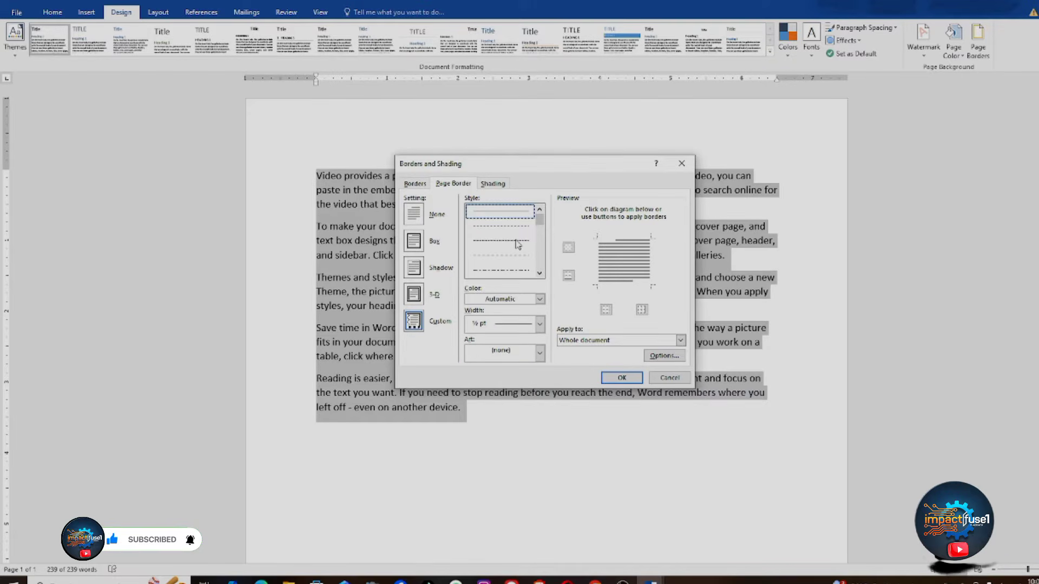
pyautogui.click(503, 248)
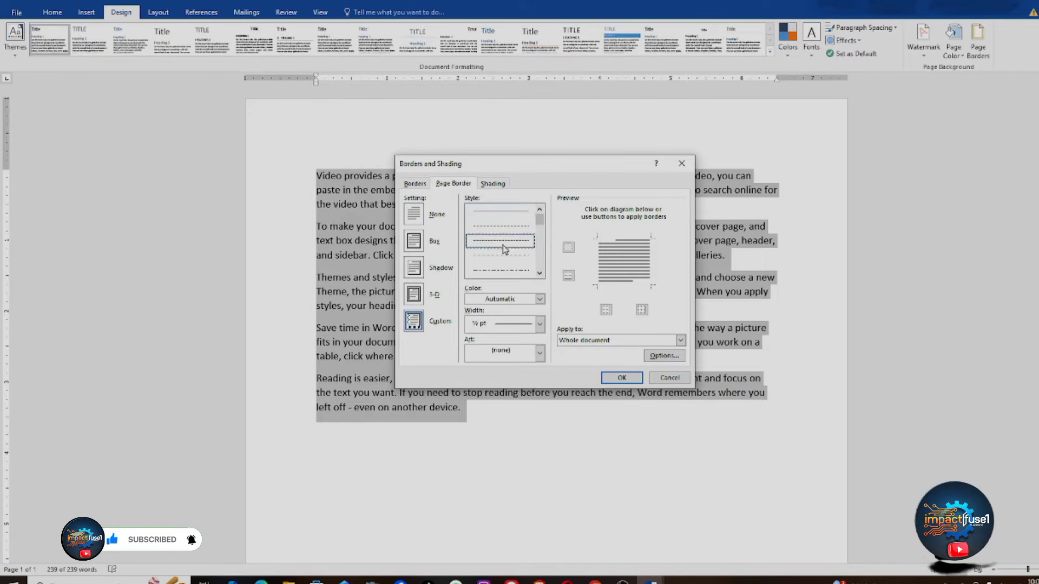
pyautogui.click(539, 274)
pyautogui.click(539, 274)
pyautogui.click(539, 273)
pyautogui.click(540, 273)
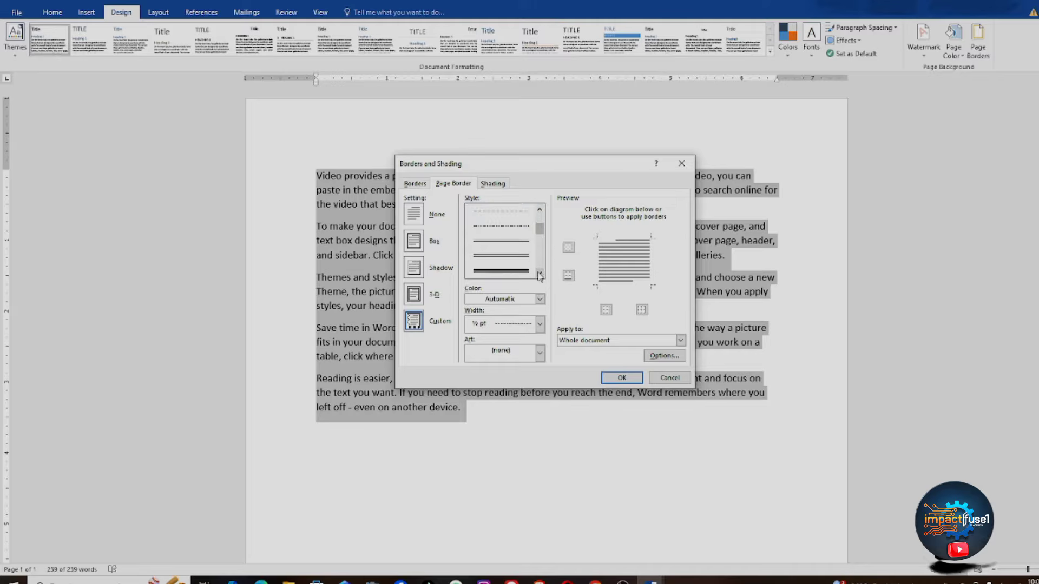
pyautogui.click(502, 256)
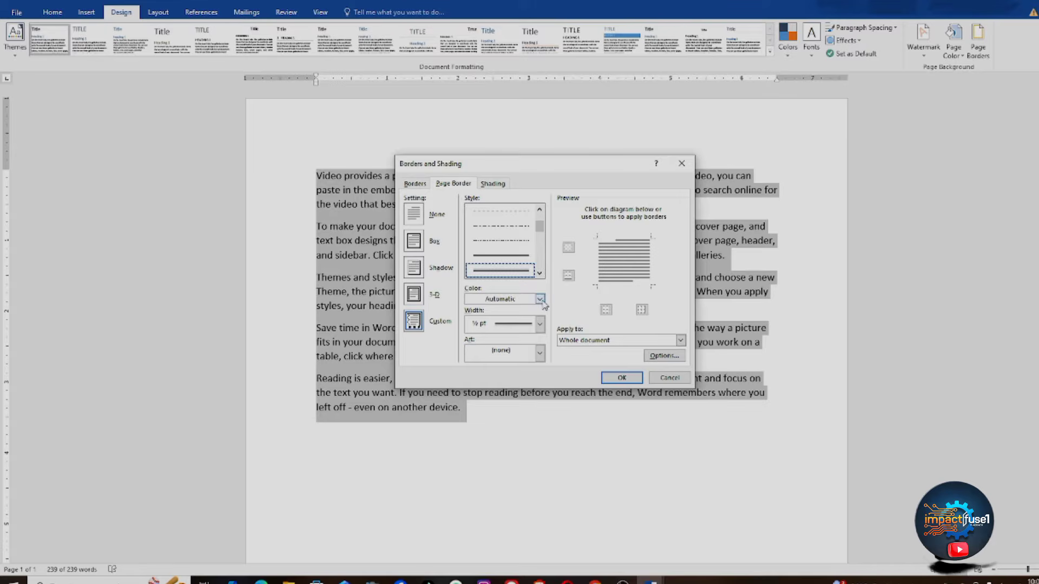
pyautogui.click(540, 299)
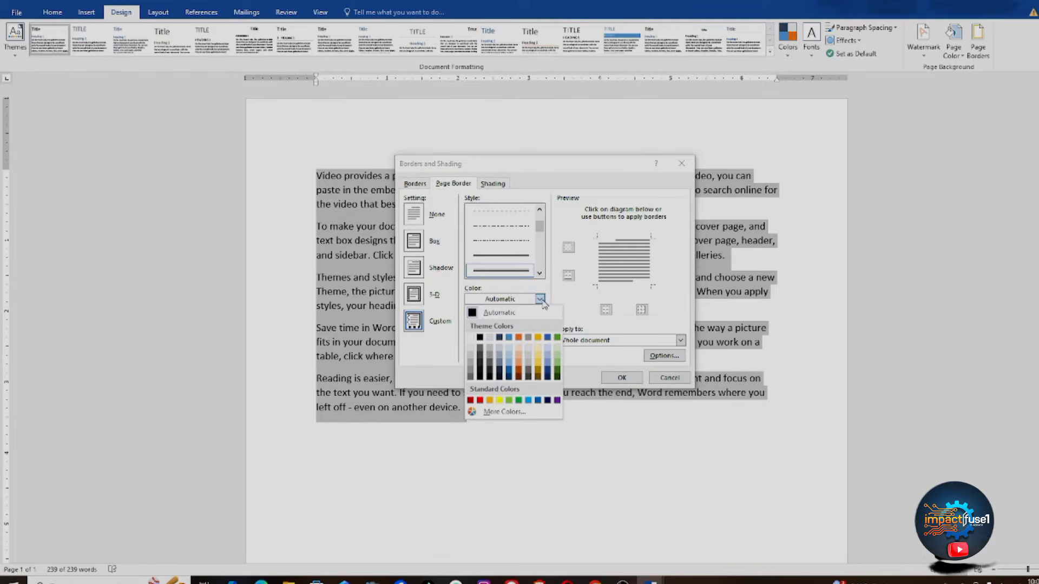
pyautogui.click(509, 339)
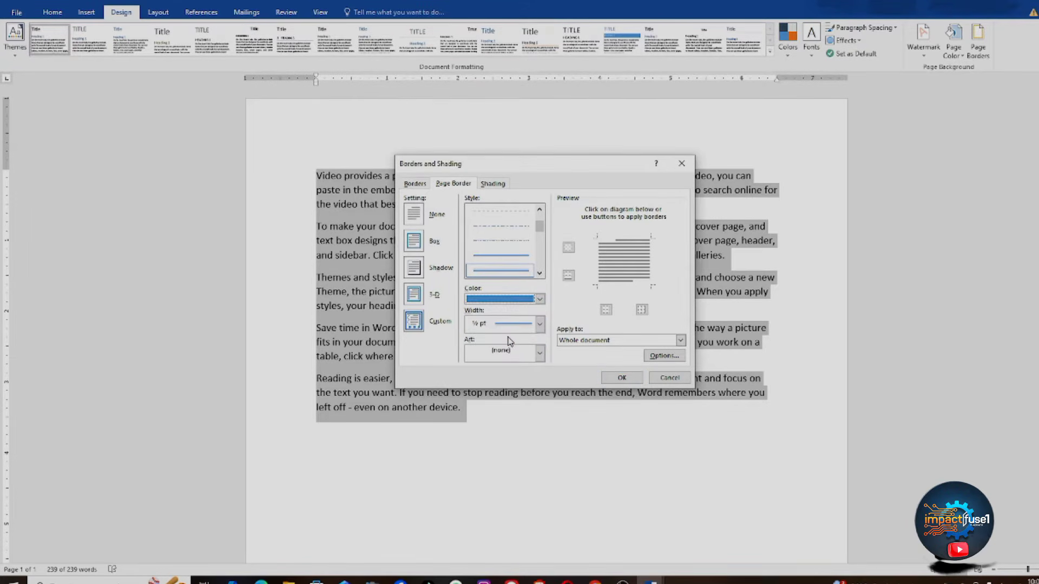
pyautogui.click(540, 324)
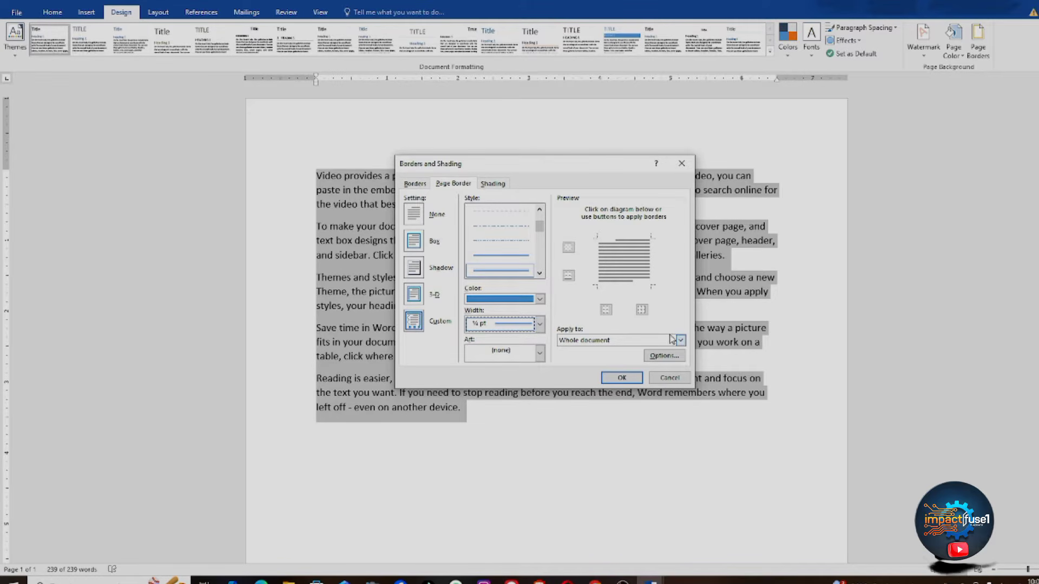
pyautogui.click(643, 342)
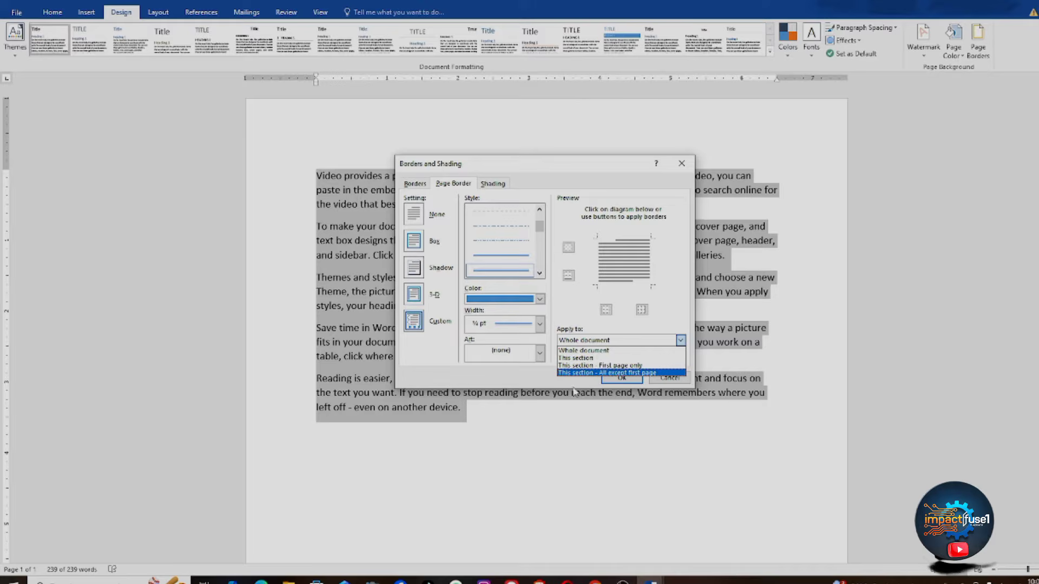
pyautogui.click(592, 348)
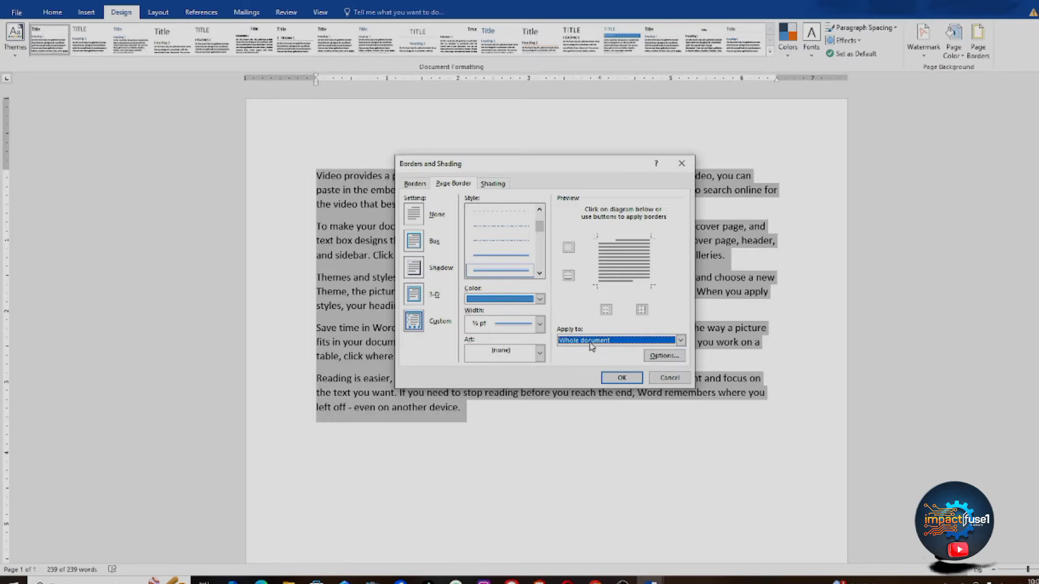
pyautogui.click(621, 377)
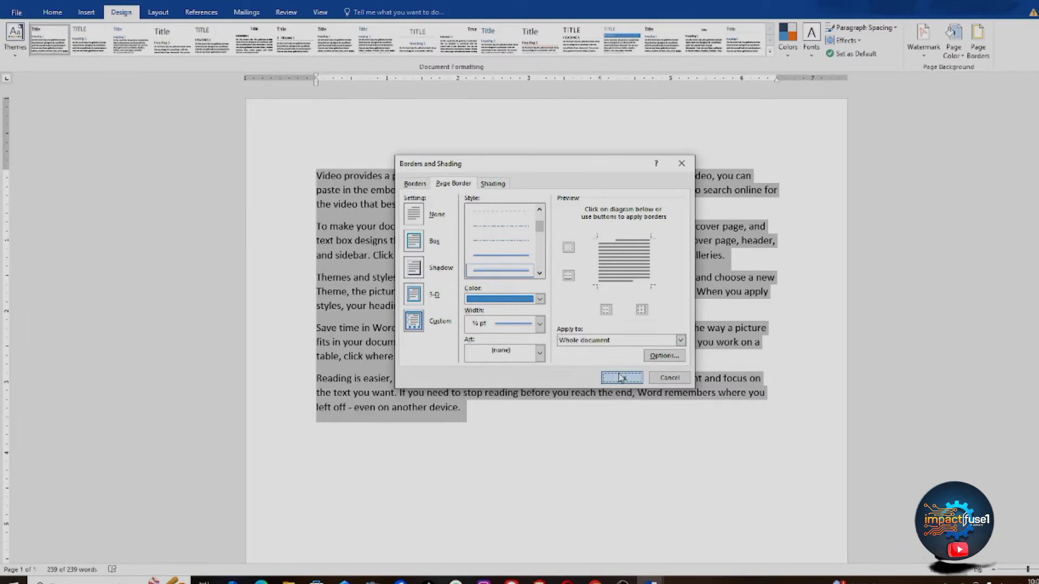
# Step: Apply a solid ½ pt orange box border around the page, replacing an initial blue choice
pyautogui.click(542, 329)
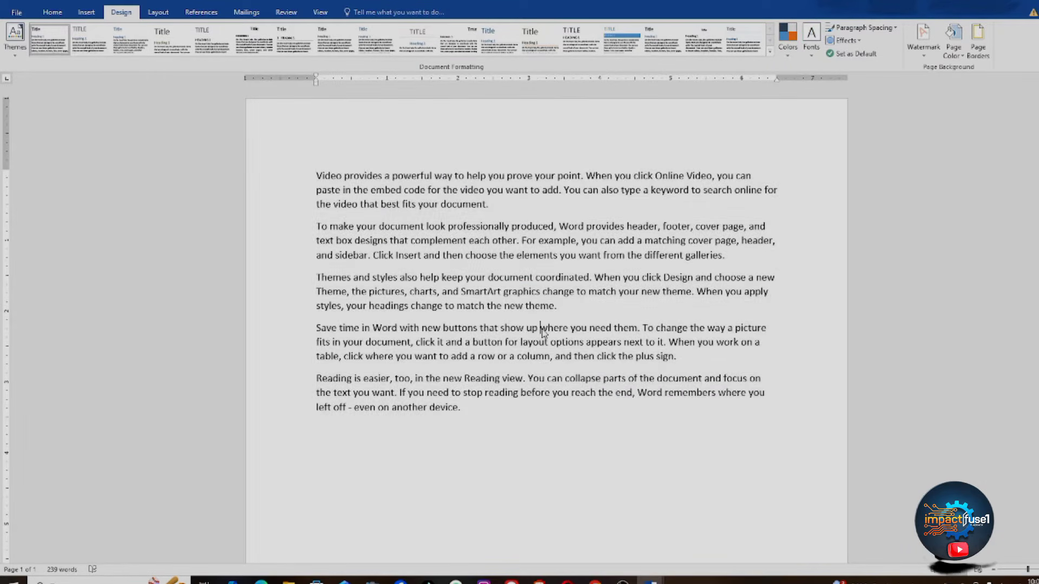
pyautogui.click(974, 57)
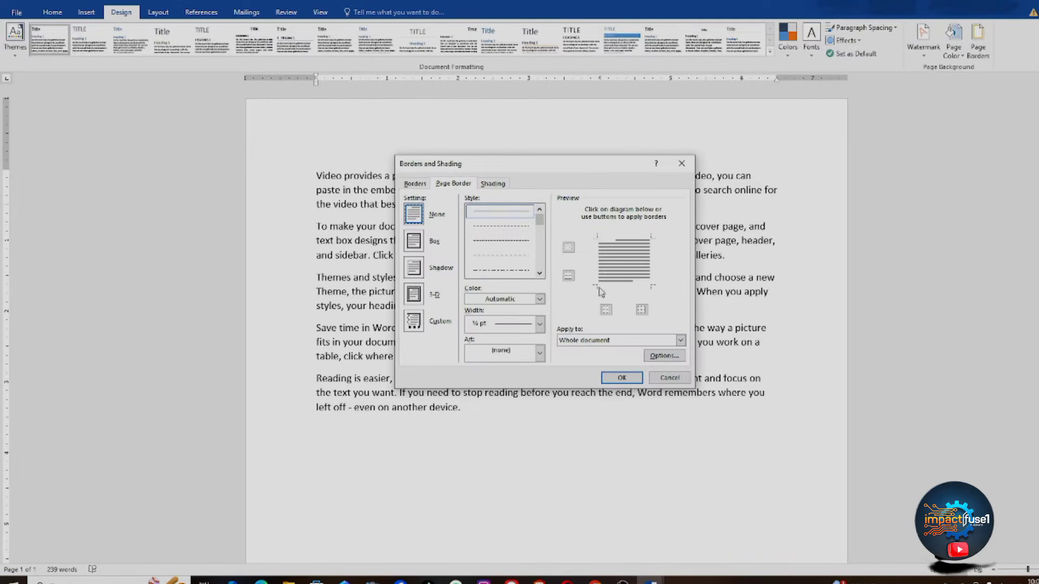
pyautogui.click(539, 273)
pyautogui.click(539, 274)
pyautogui.click(539, 274)
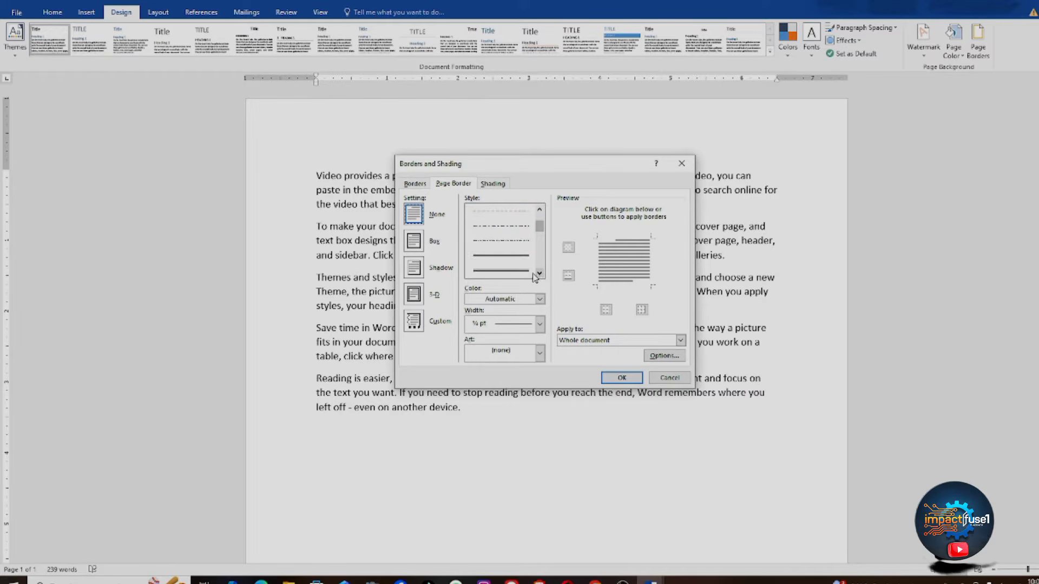
pyautogui.click(510, 270)
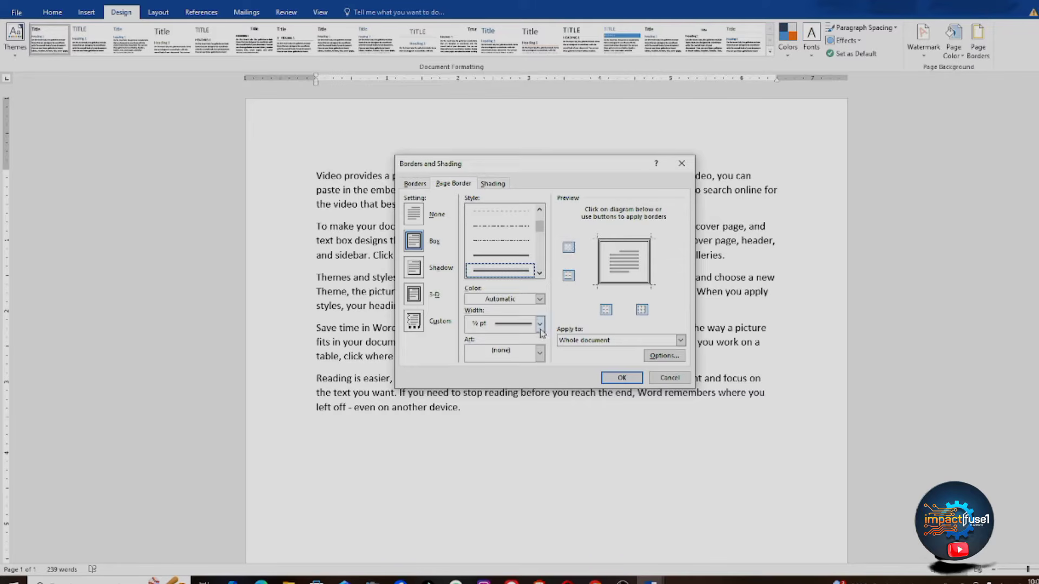
pyautogui.click(540, 299)
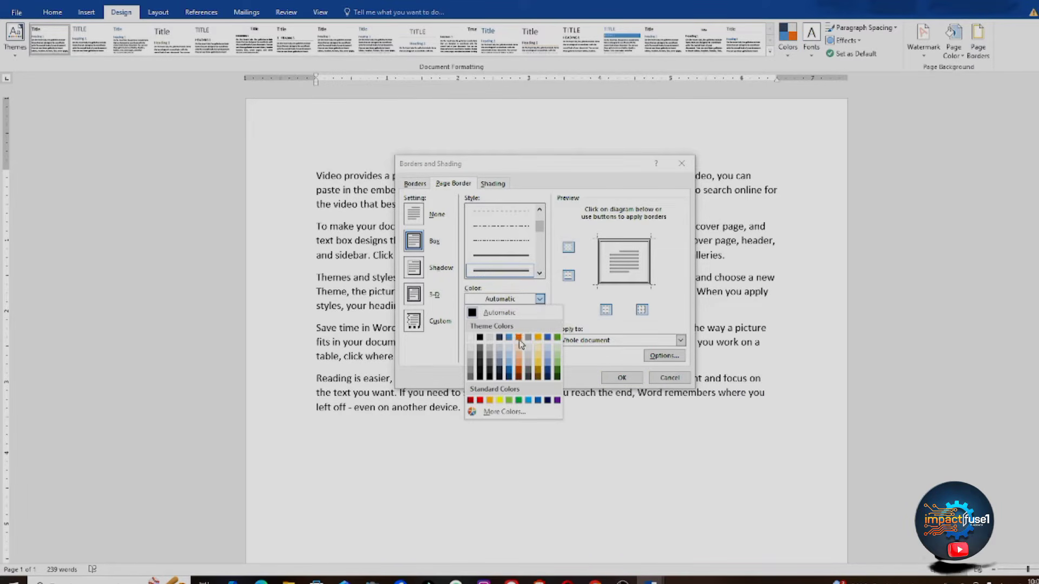
pyautogui.click(510, 337)
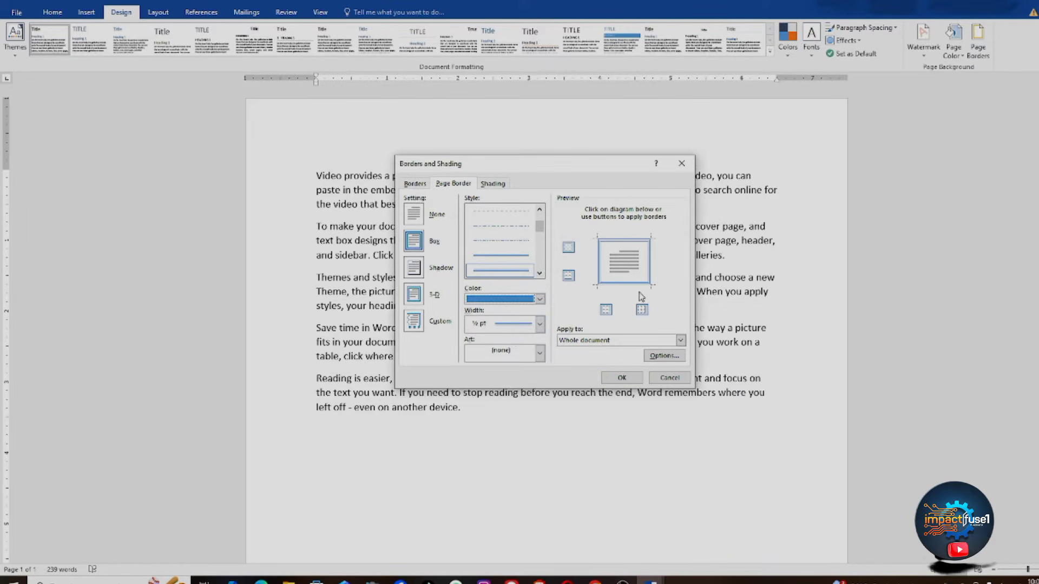
pyautogui.click(540, 299)
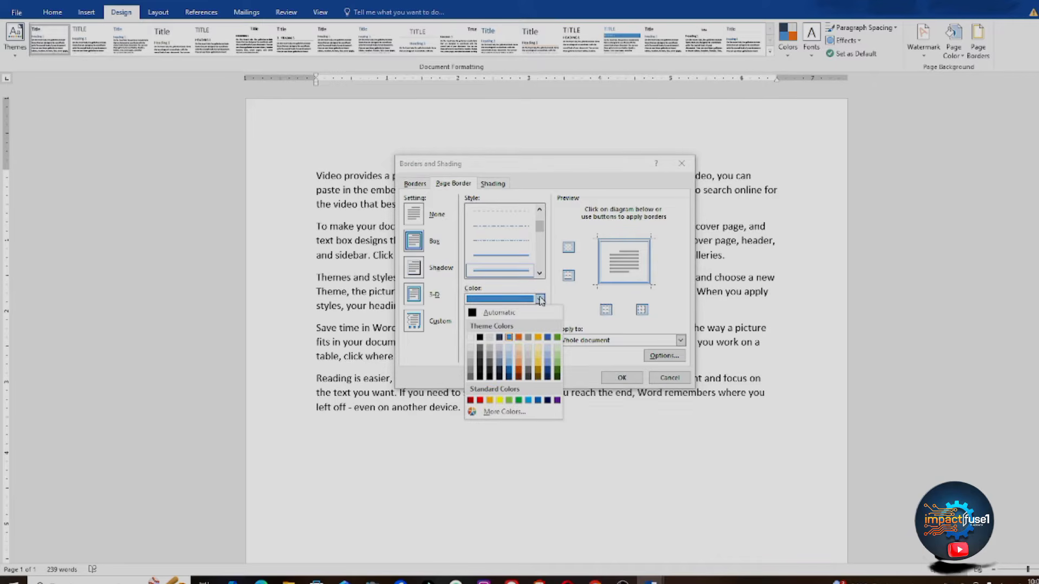
pyautogui.click(518, 338)
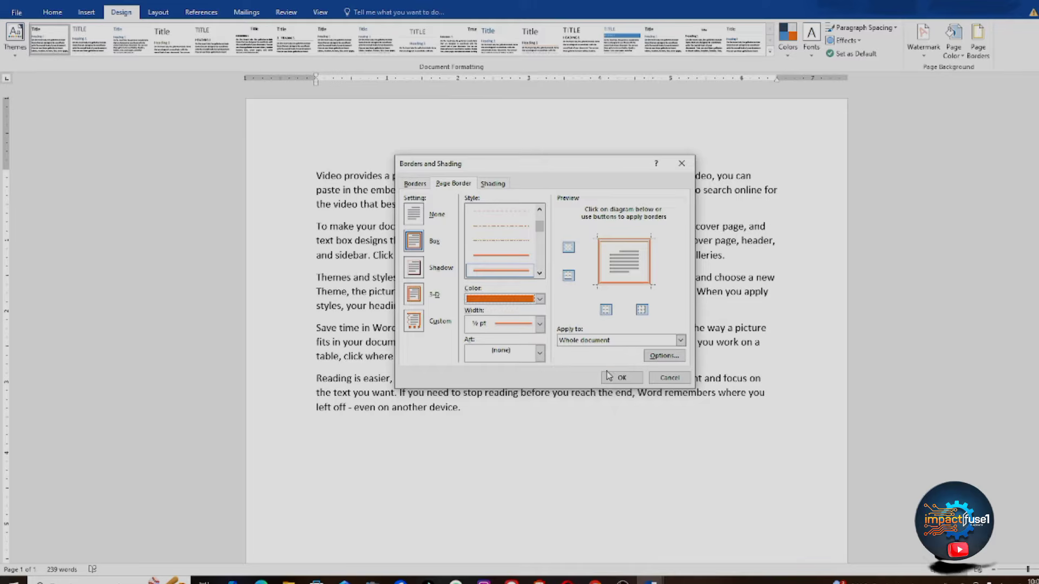
pyautogui.click(622, 377)
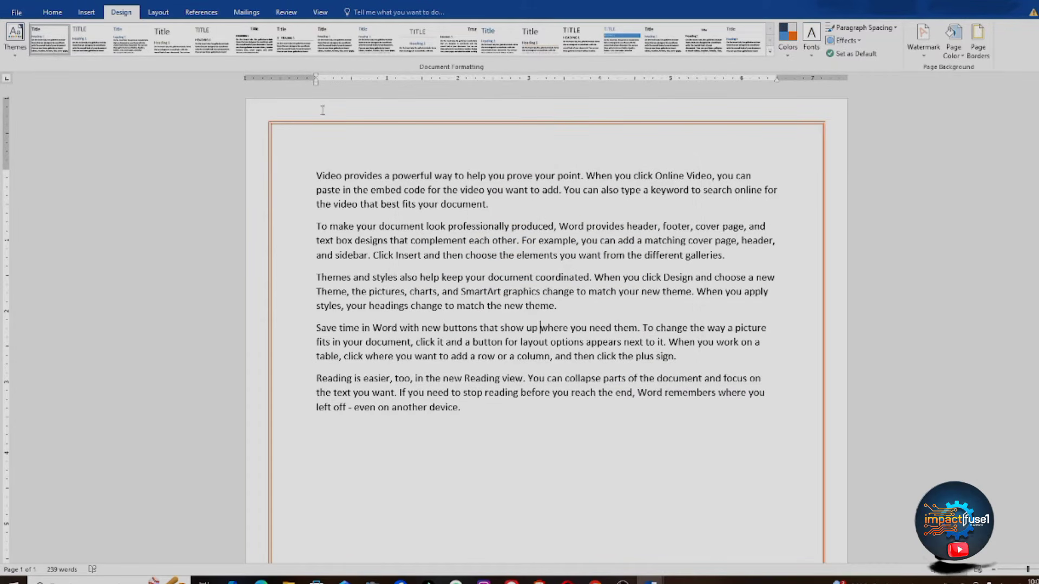
# Step: Return to the Page Borders settings to review the orange line border
pyautogui.moveTo(317, 176); pyautogui.dragTo(433, 176)
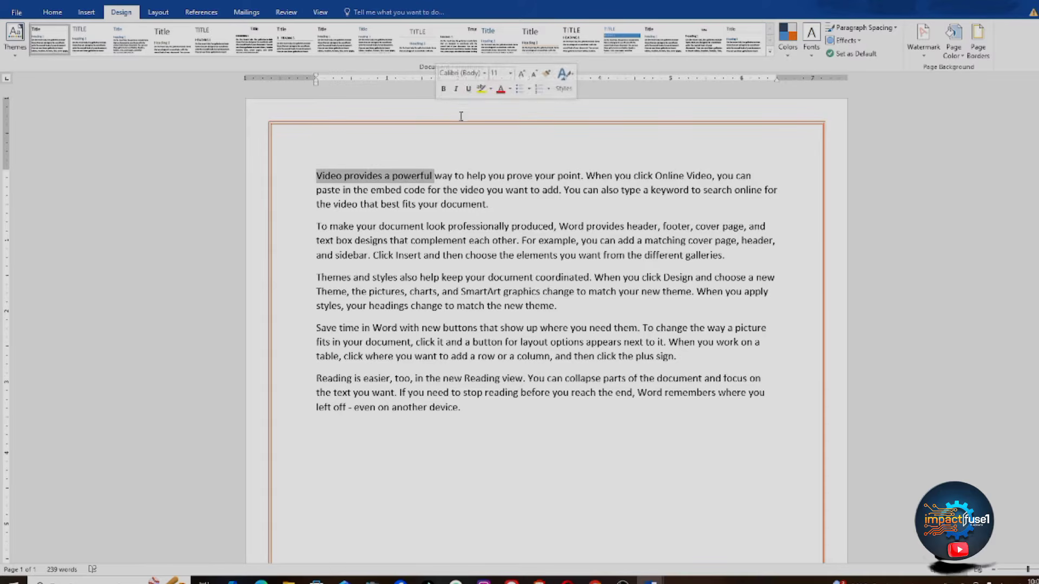
pyautogui.click(818, 137)
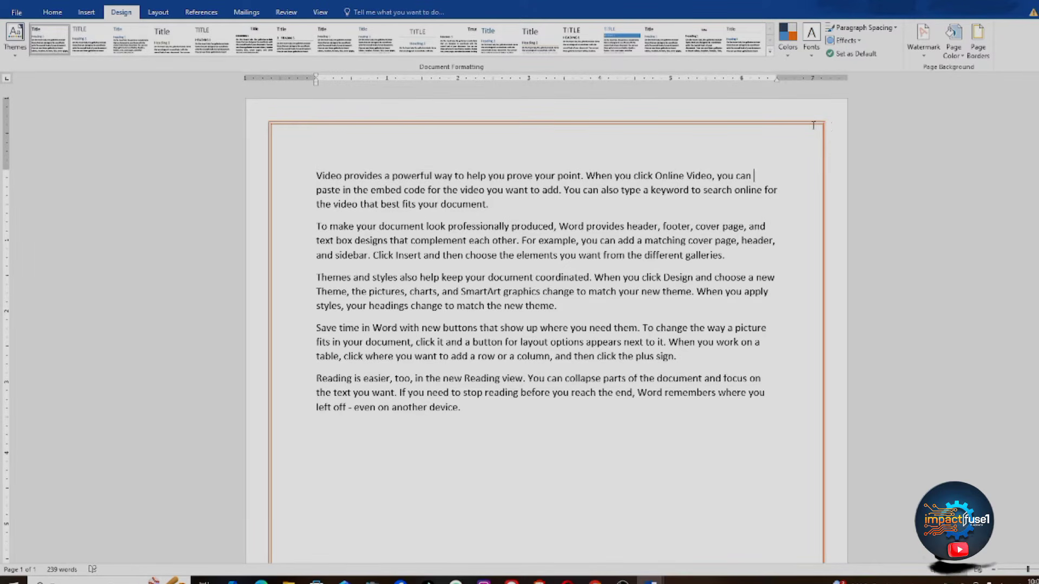
pyautogui.click(977, 43)
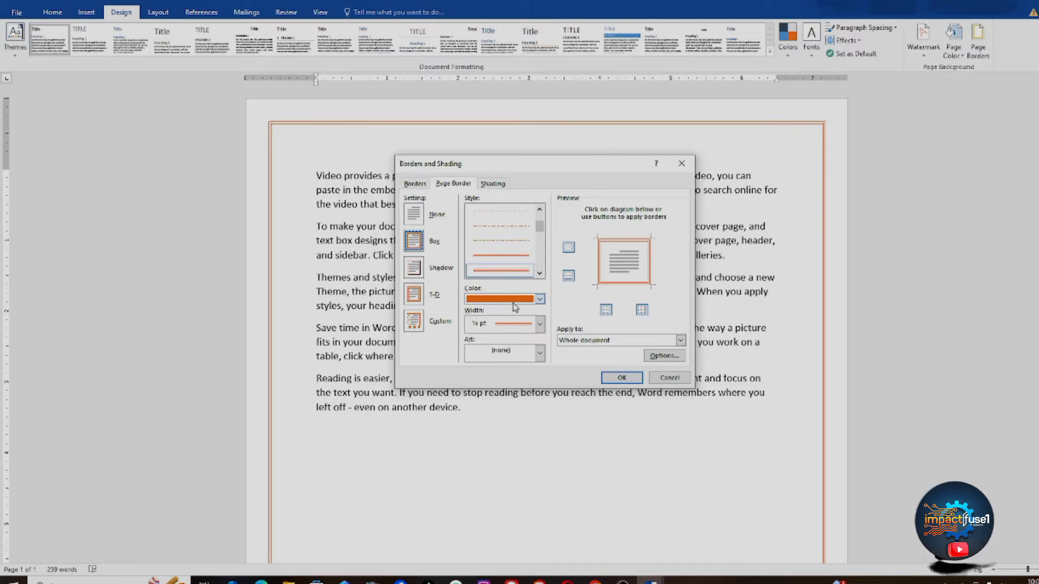
# Step: Switch the page border to Custom and pick a patterned orange art border
pyautogui.click(539, 355)
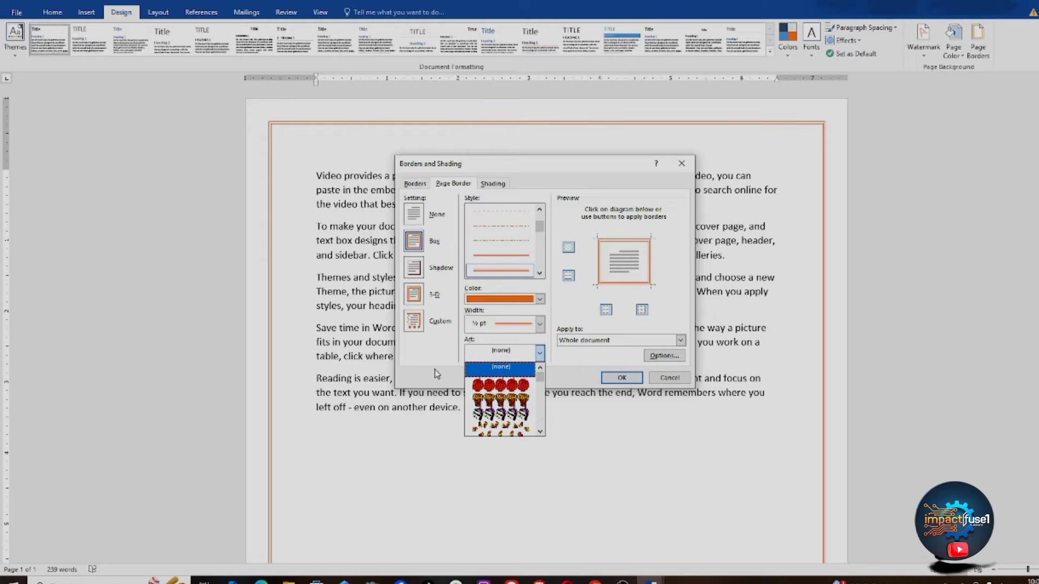
pyautogui.click(447, 316)
pyautogui.click(439, 324)
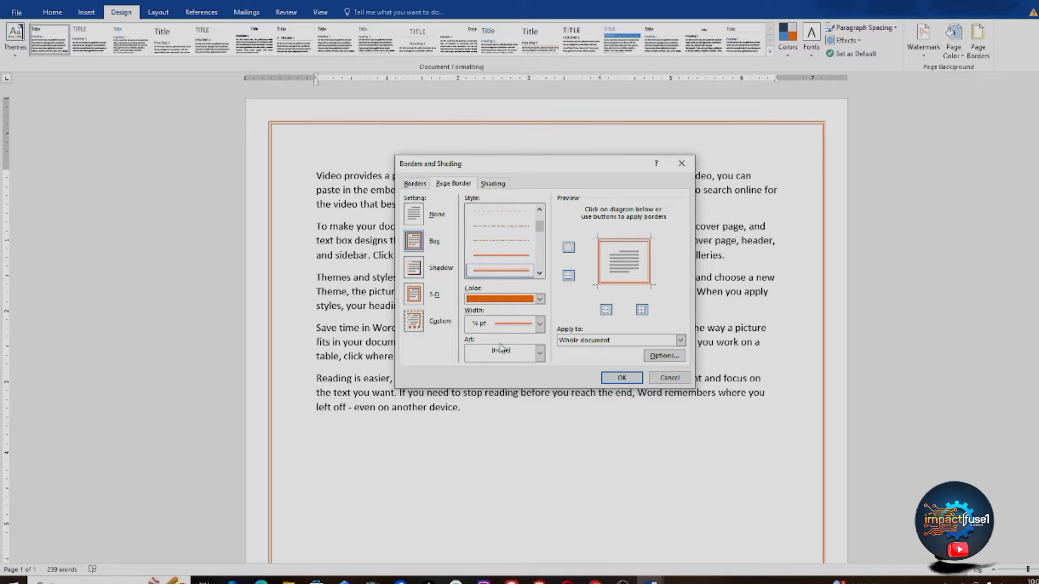
pyautogui.click(540, 353)
pyautogui.scroll(-3, 540, 398)
pyautogui.moveTo(540, 401)
pyautogui.mouseDown()
pyautogui.moveTo(539, 430)
pyautogui.moveTo(536, 415)
pyautogui.mouseUp()
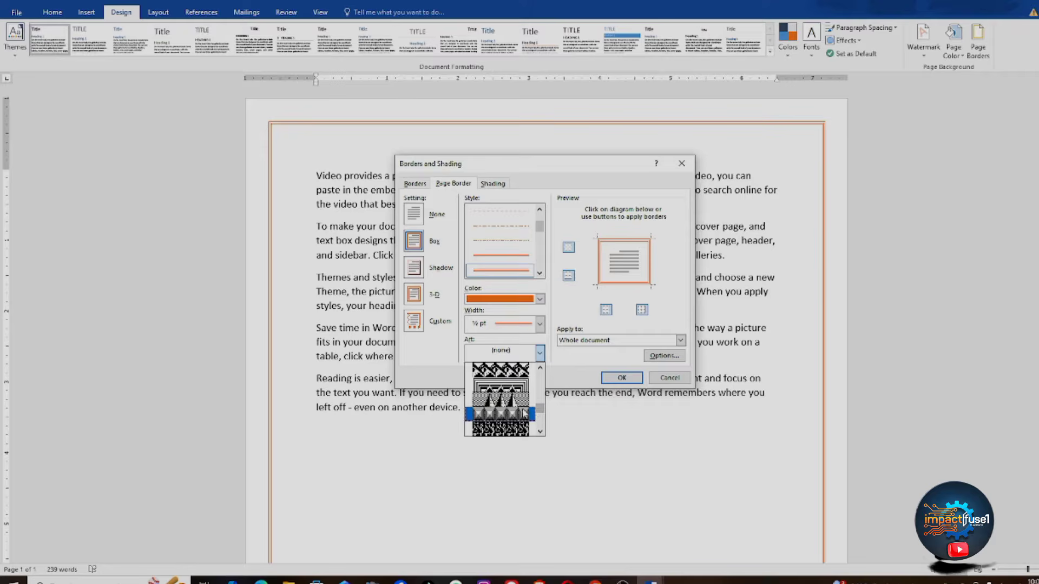
pyautogui.click(503, 388)
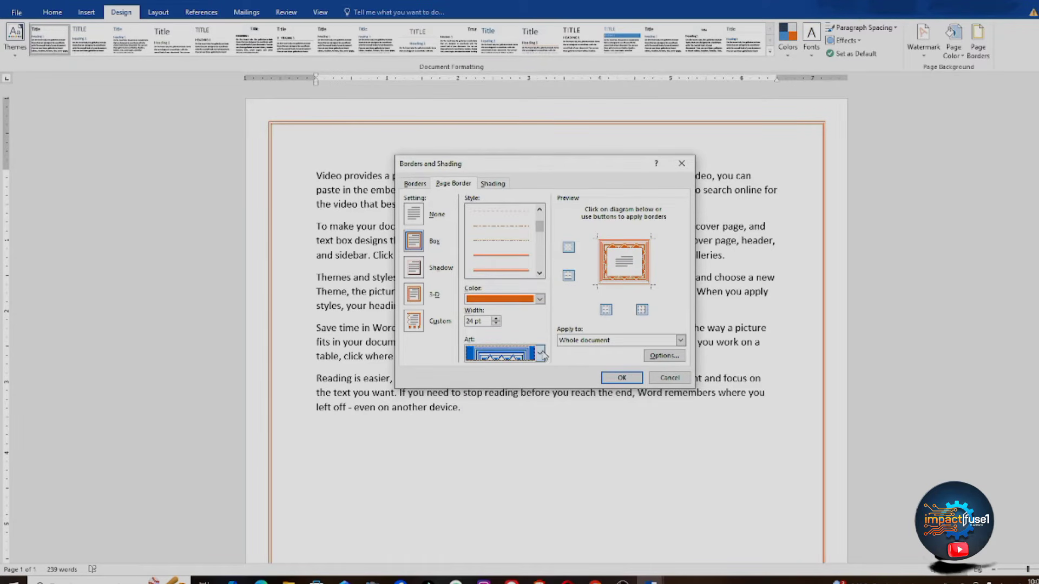
# Step: Reduce the art border width to 17 pt and apply it to the page
pyautogui.click(496, 319)
pyautogui.click(496, 324)
pyautogui.click(495, 323)
pyautogui.click(495, 323)
pyautogui.click(496, 324)
pyautogui.click(496, 324)
pyautogui.click(495, 324)
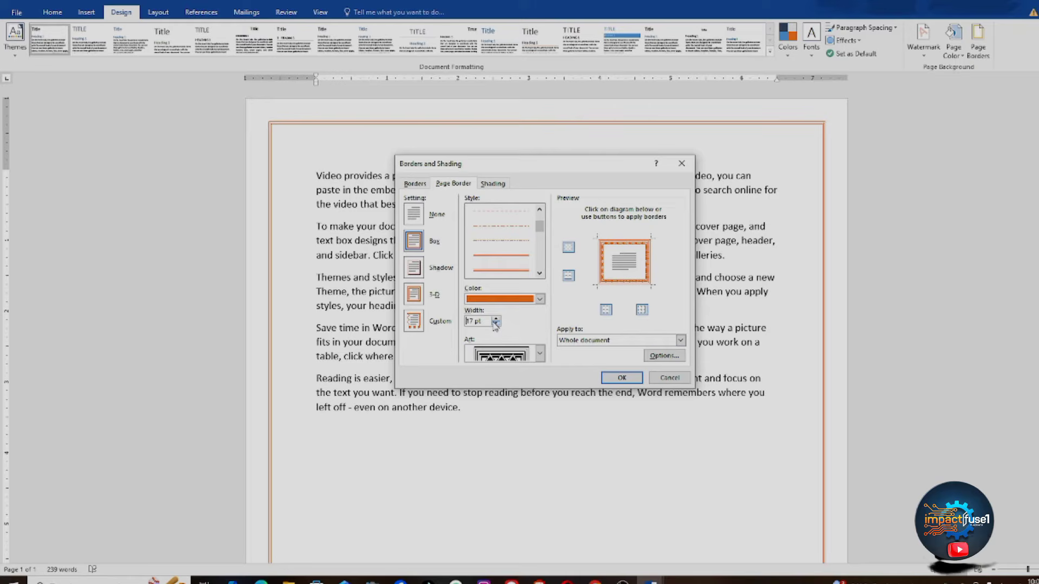
pyautogui.click(622, 379)
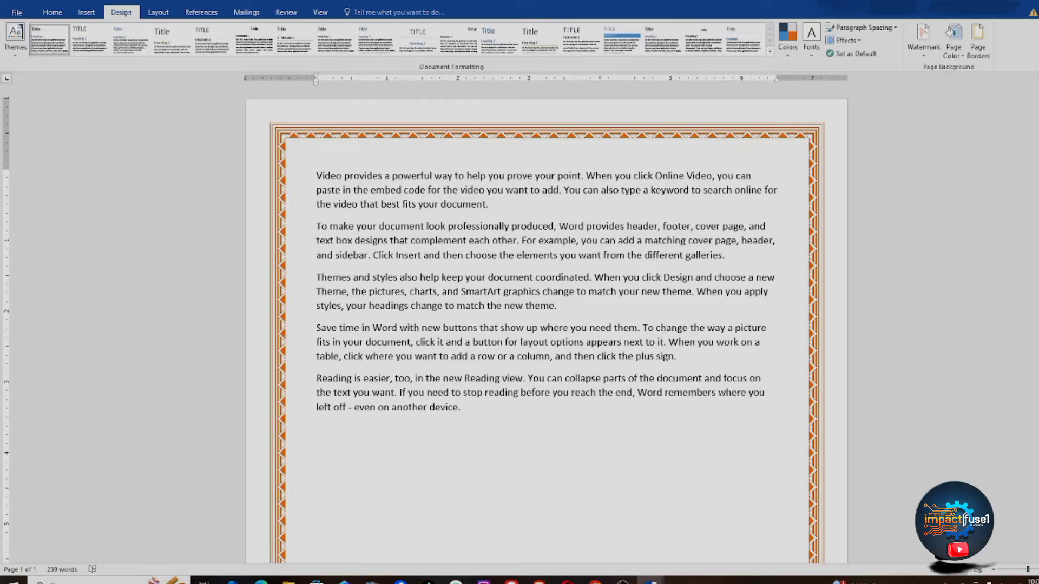
pyautogui.scroll(-7, 547, 325)
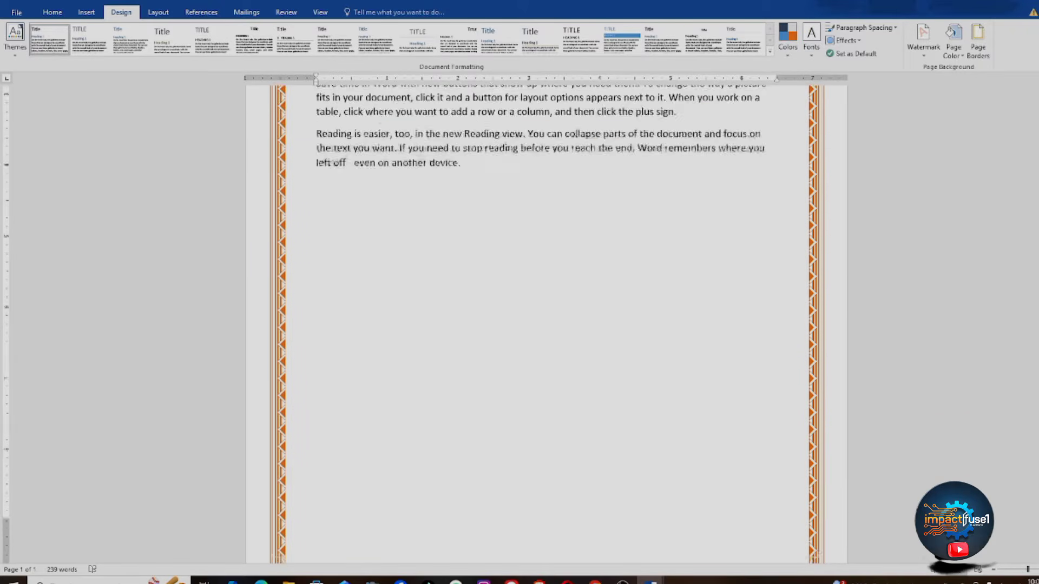
pyautogui.scroll(7, 547, 325)
pyautogui.scroll(-3, 994, 181)
pyautogui.scroll(3, 988, 164)
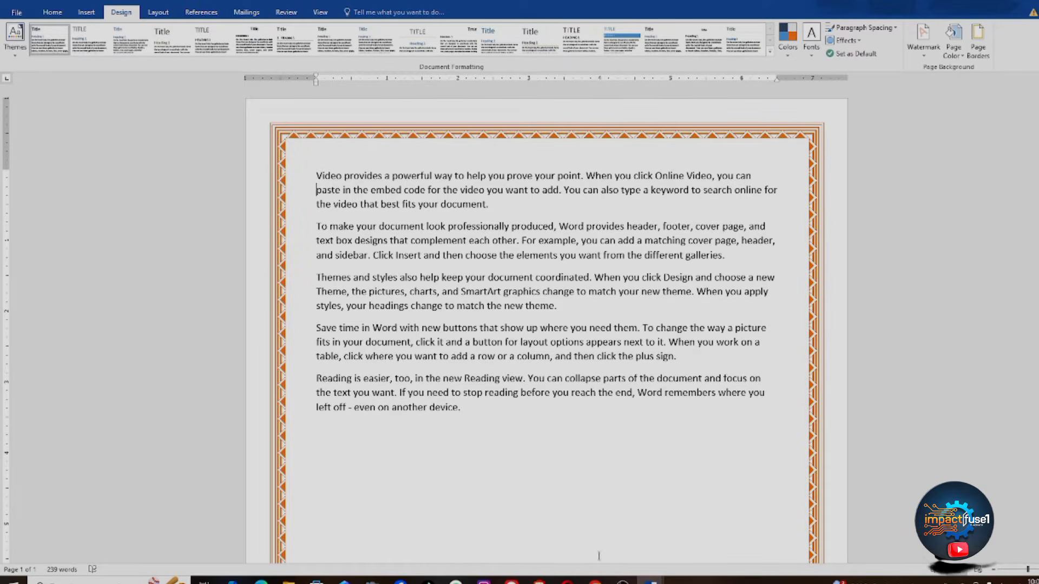
pyautogui.moveTo(650, 580)
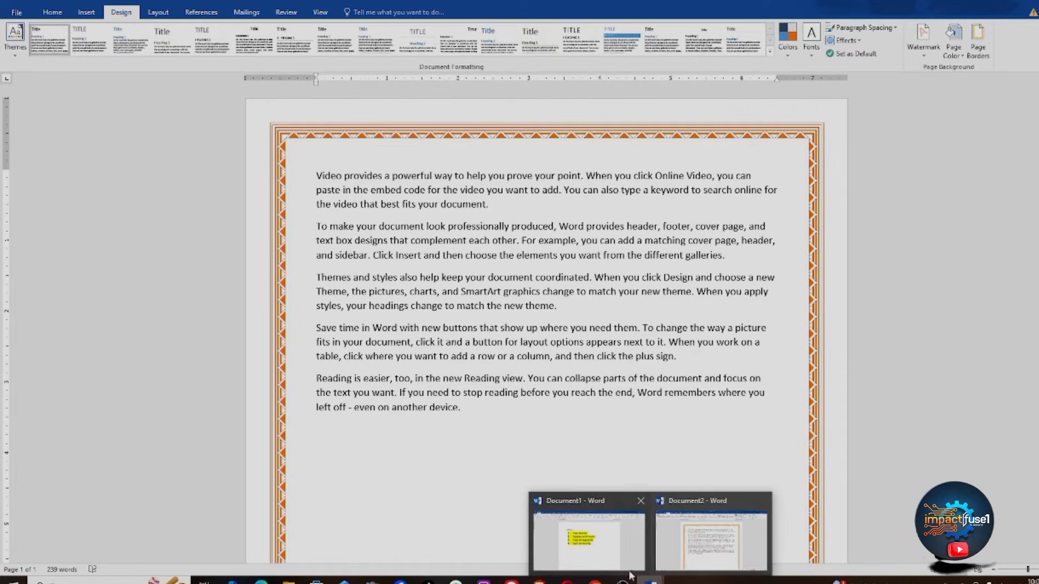
pyautogui.moveTo(607, 561)
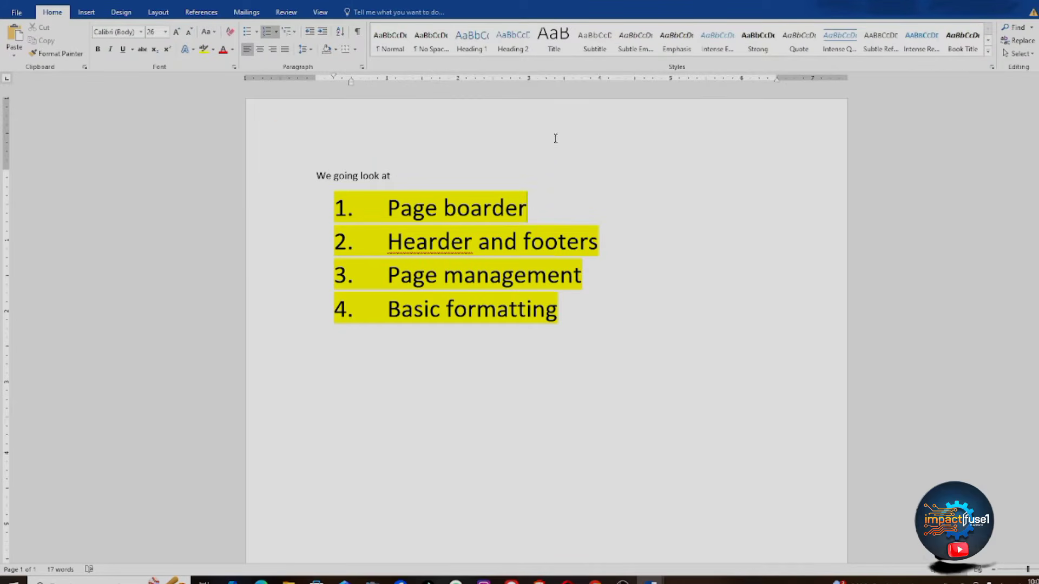
# Step: Strike through the 'Page boarder' agenda item
pyautogui.moveTo(600, 241); pyautogui.dragTo(559, 241)
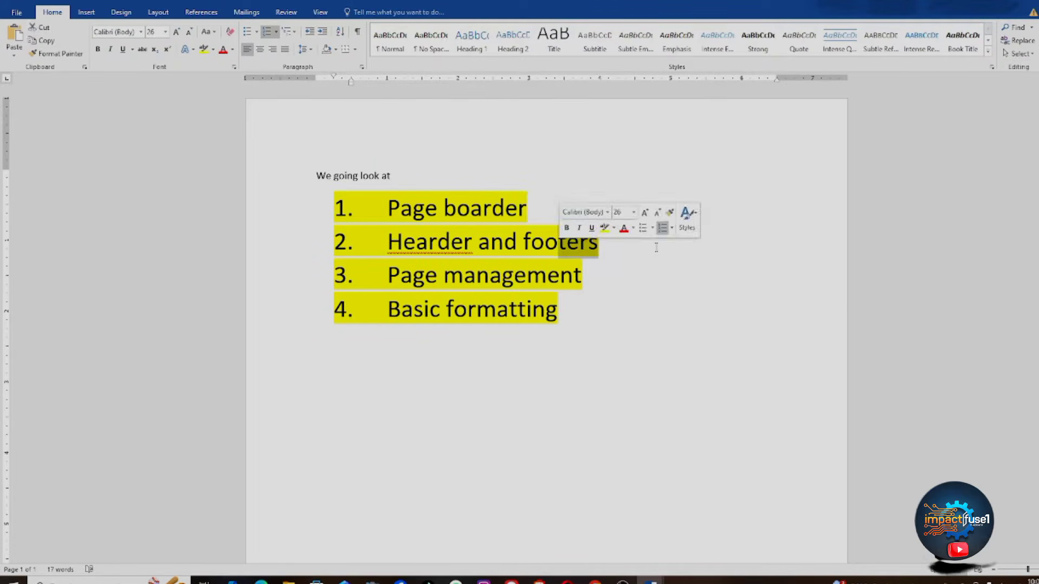
pyautogui.click(623, 274)
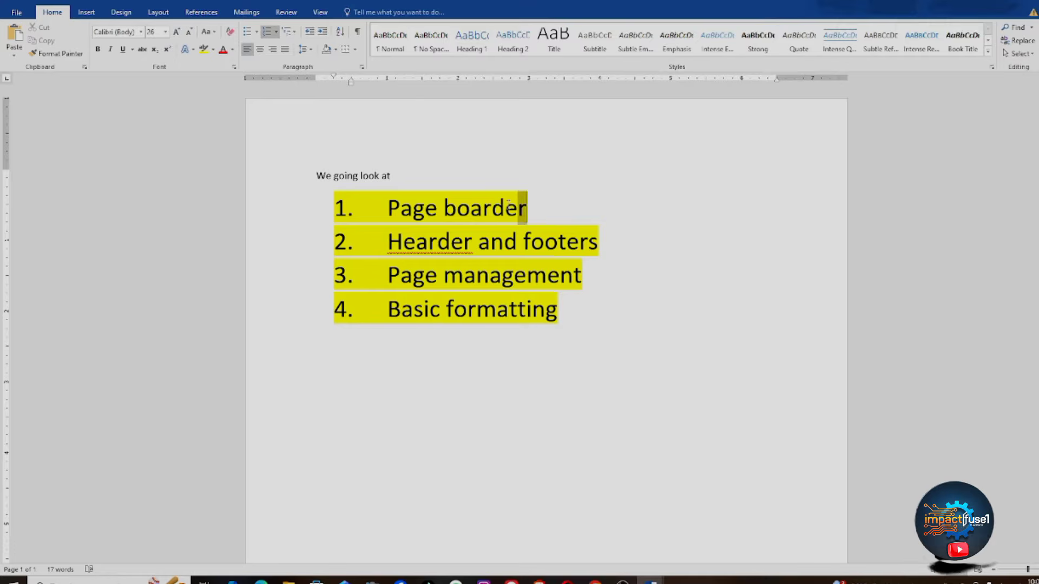
pyautogui.moveTo(518, 207); pyautogui.dragTo(387, 208)
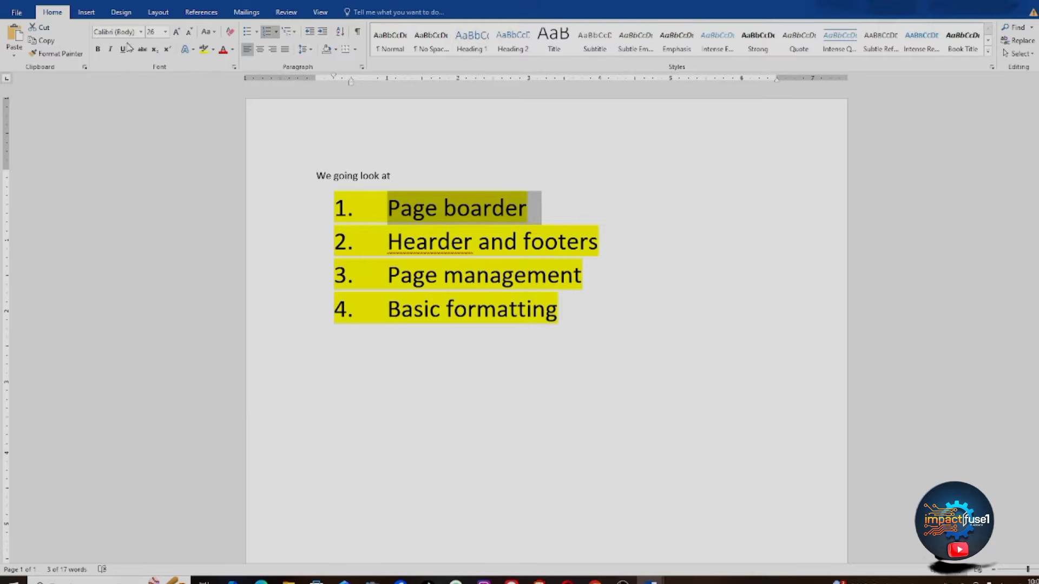
pyautogui.click(143, 50)
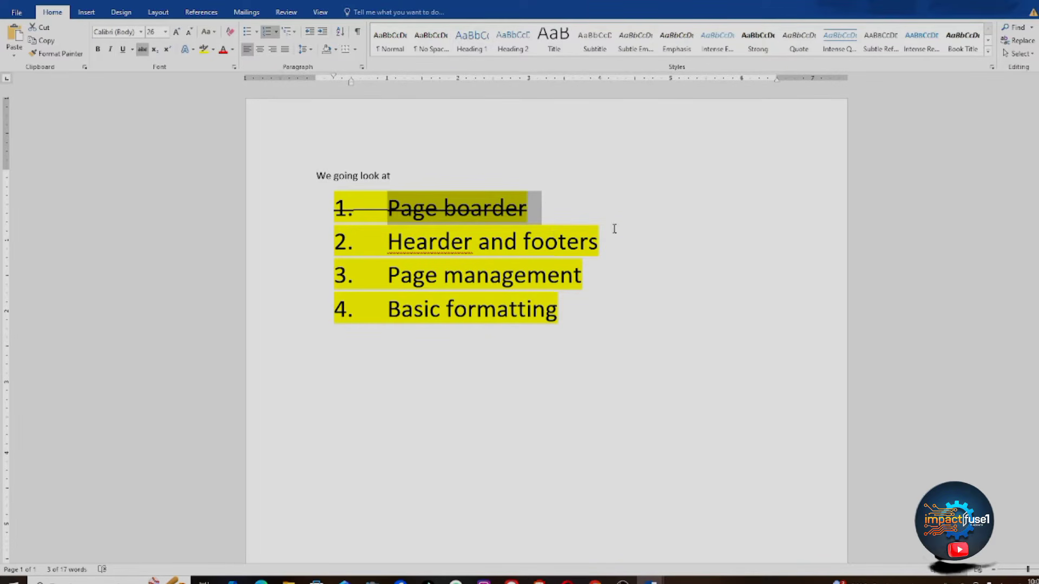
pyautogui.click(579, 236)
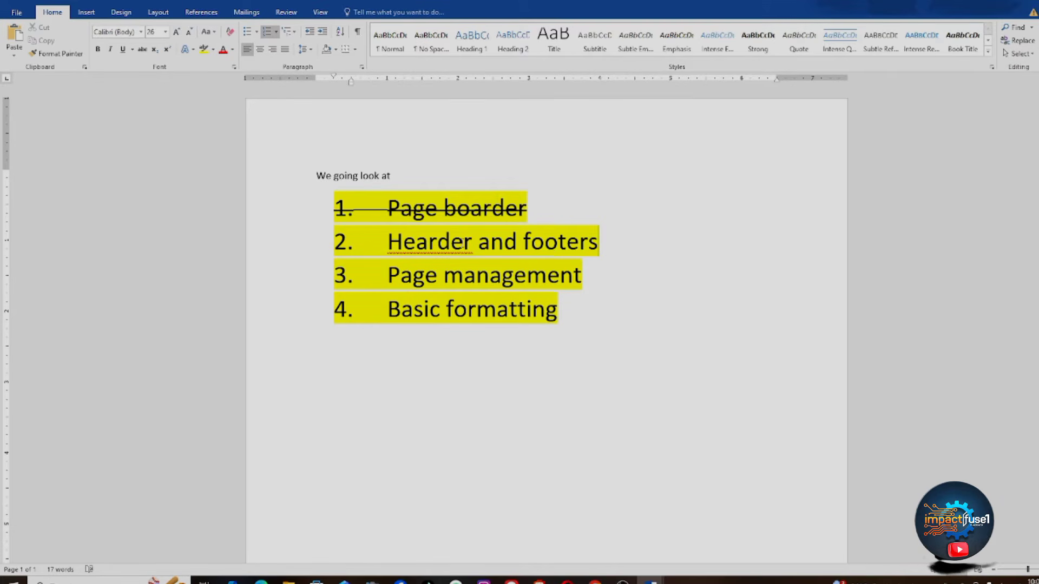
# Step: Correct 'Hearder' to 'Header' from the spelling suggestions and select the 'Header and footers' item
pyautogui.click(449, 242)
pyautogui.rightClick(473, 255)
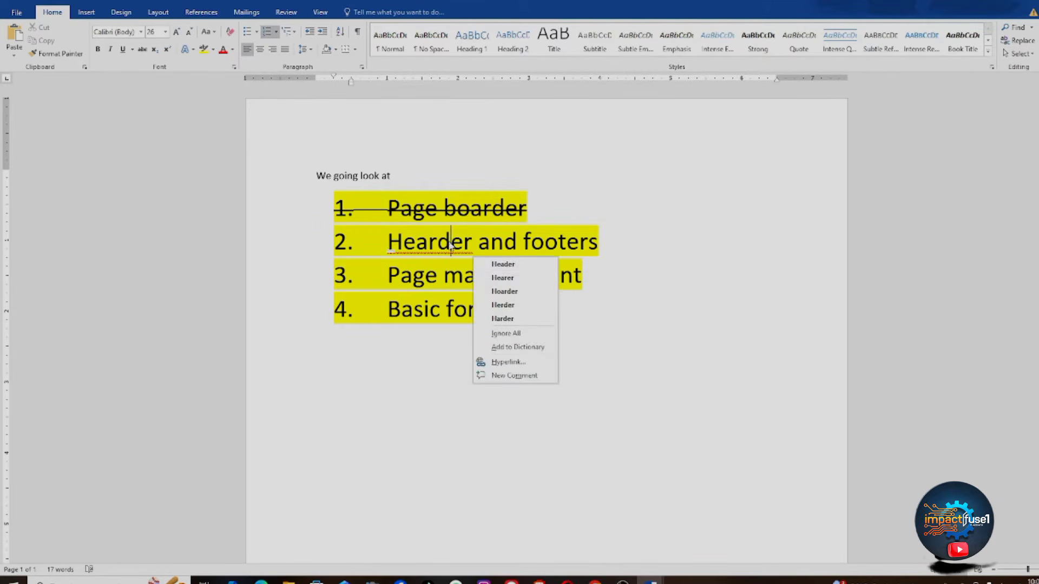
pyautogui.click(539, 265)
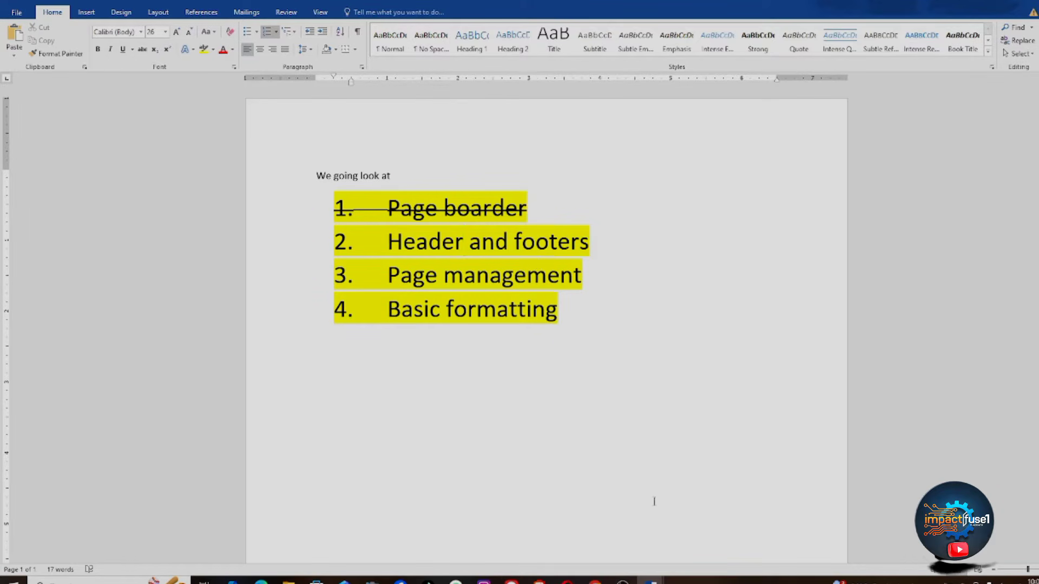
pyautogui.moveTo(650, 581)
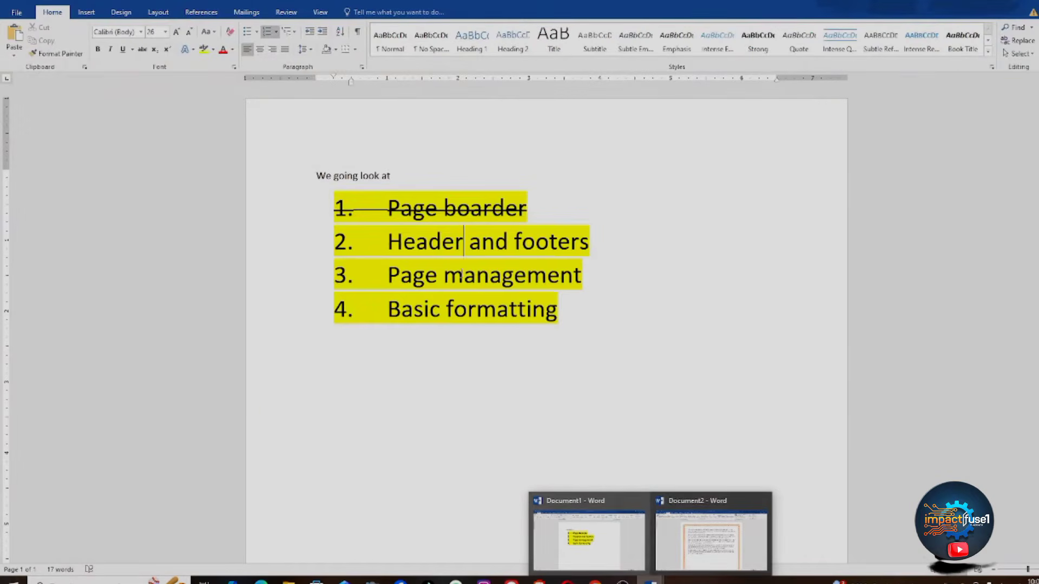
pyautogui.click(444, 208)
pyautogui.moveTo(602, 243); pyautogui.dragTo(417, 257)
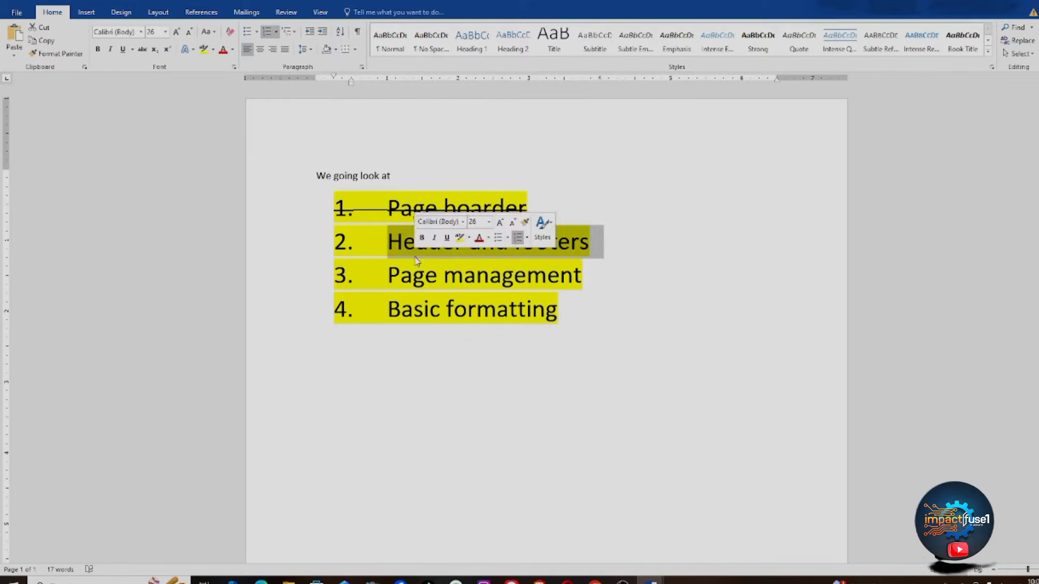
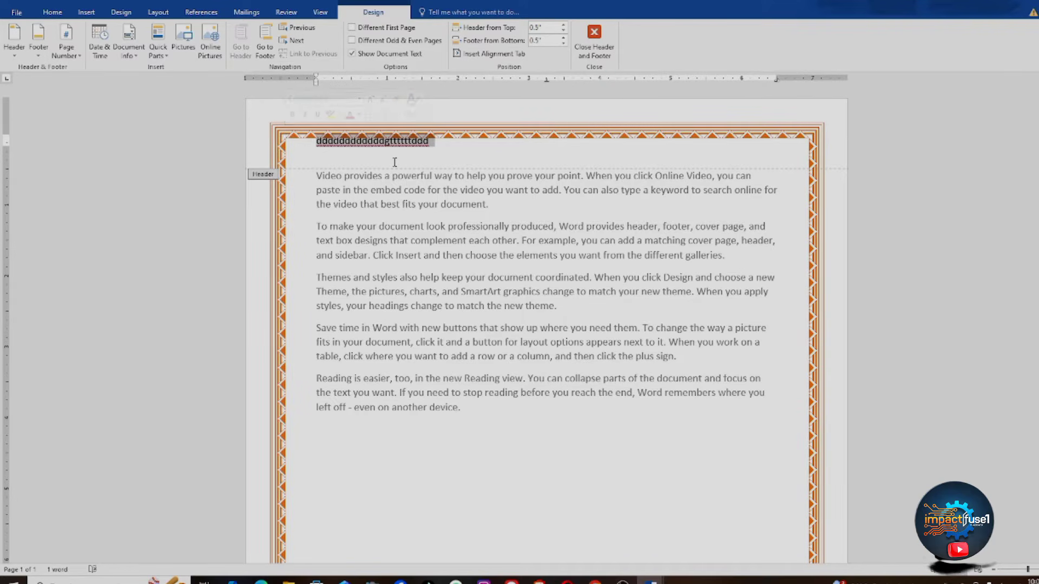
# Step: Delete the stray header text and close the header to return to the bordered body
pyautogui.press('Delete')
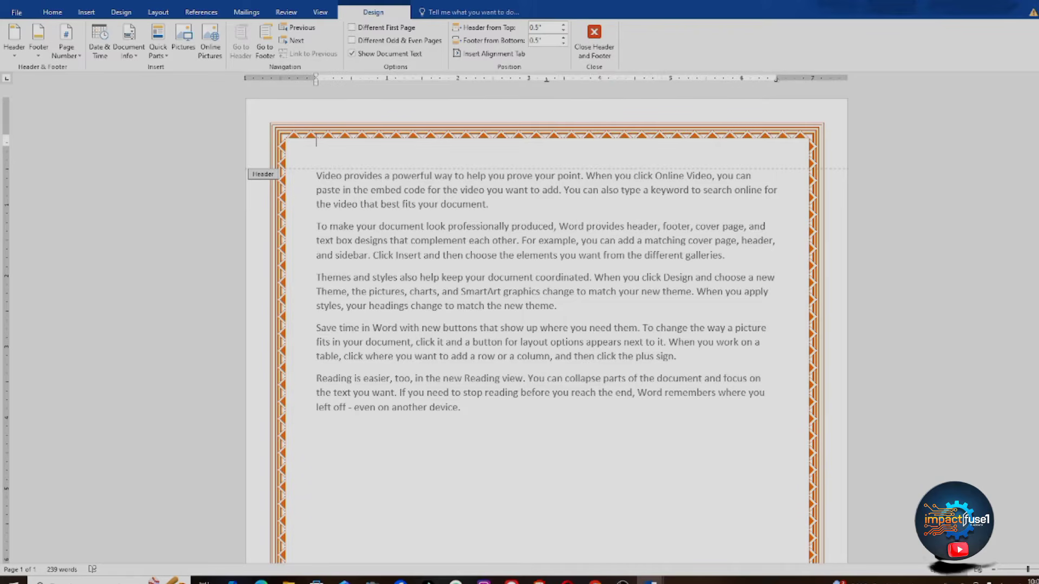
pyautogui.scroll(-7, 547, 324)
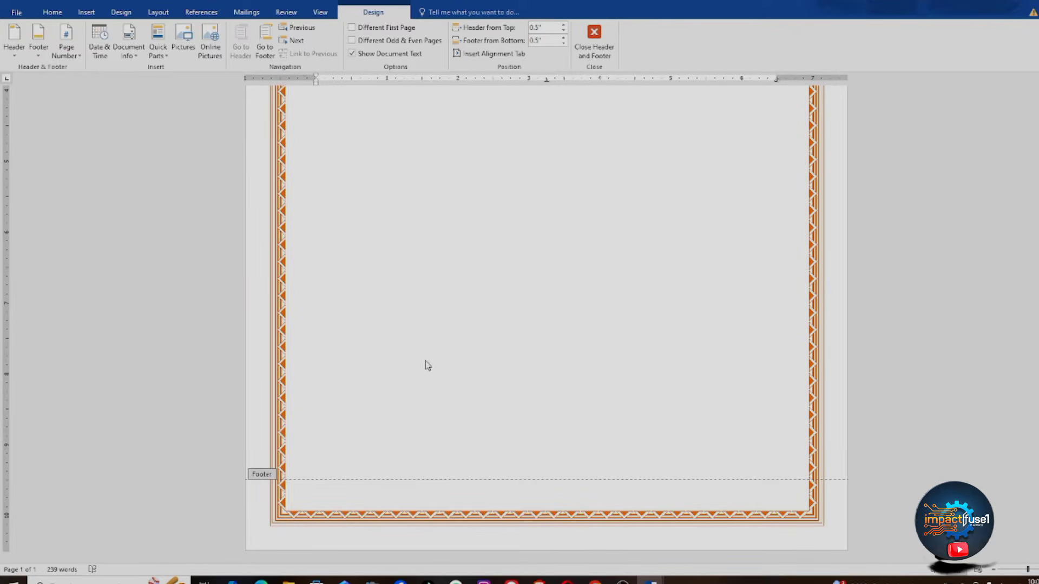
pyautogui.click(594, 36)
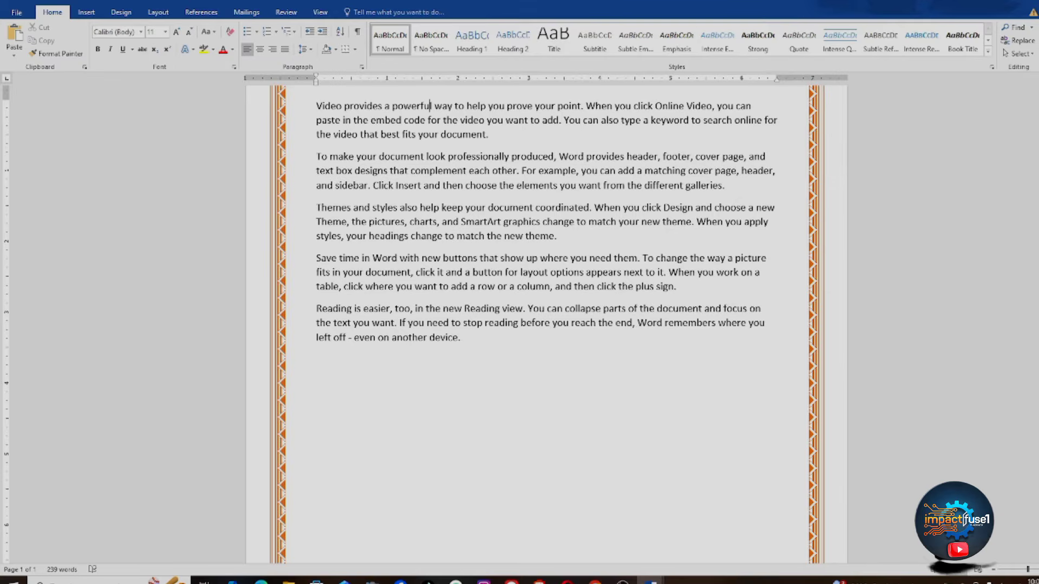
pyautogui.scroll(2, 546, 325)
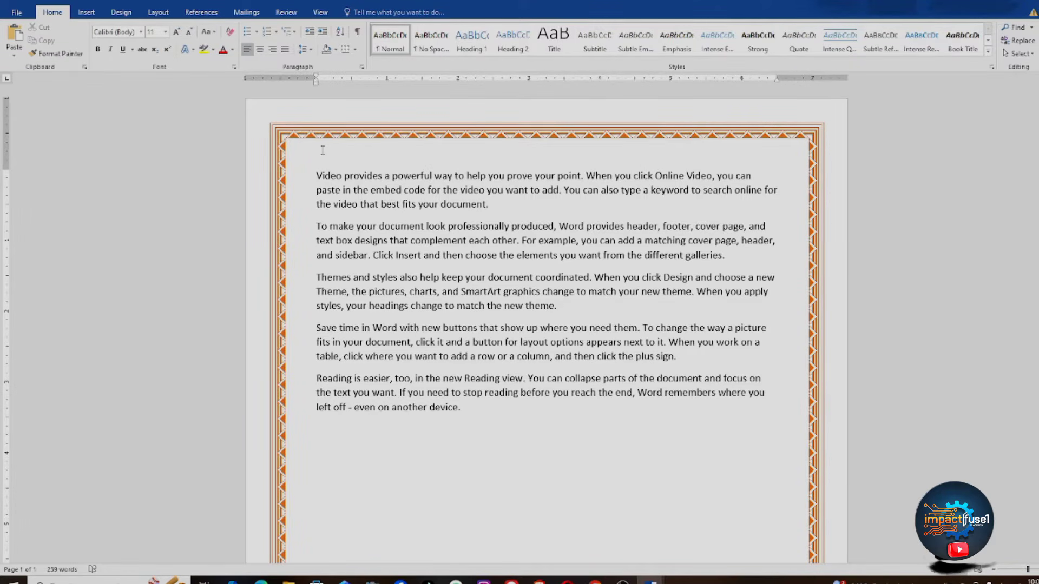
# Step: Insert the Semaphore design from the built-in Header gallery on the Insert tab
pyautogui.click(87, 12)
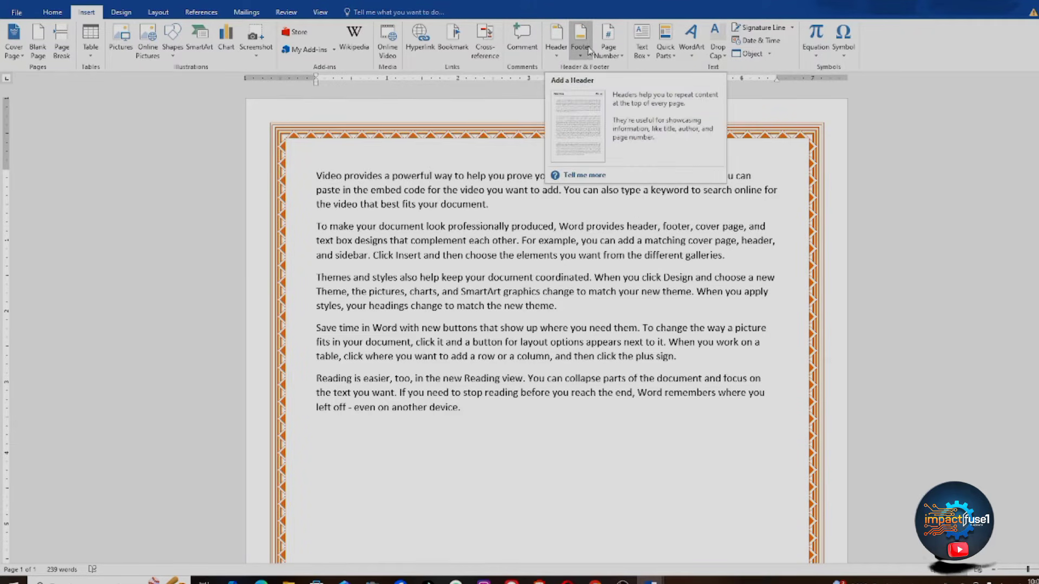
pyautogui.click(557, 50)
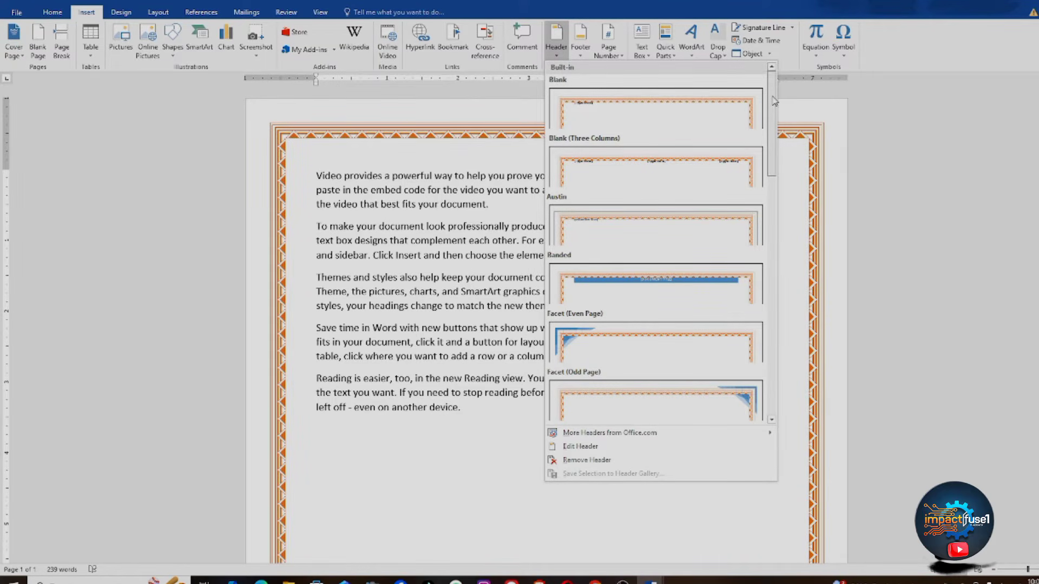
pyautogui.moveTo(774, 101); pyautogui.dragTo(814, 246)
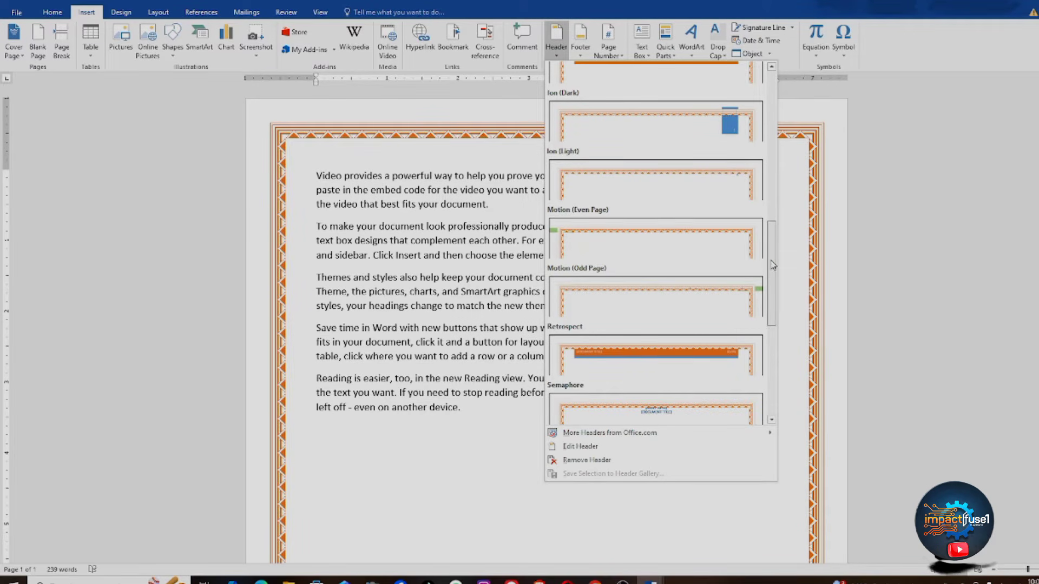
pyautogui.moveTo(773, 265); pyautogui.dragTo(778, 367)
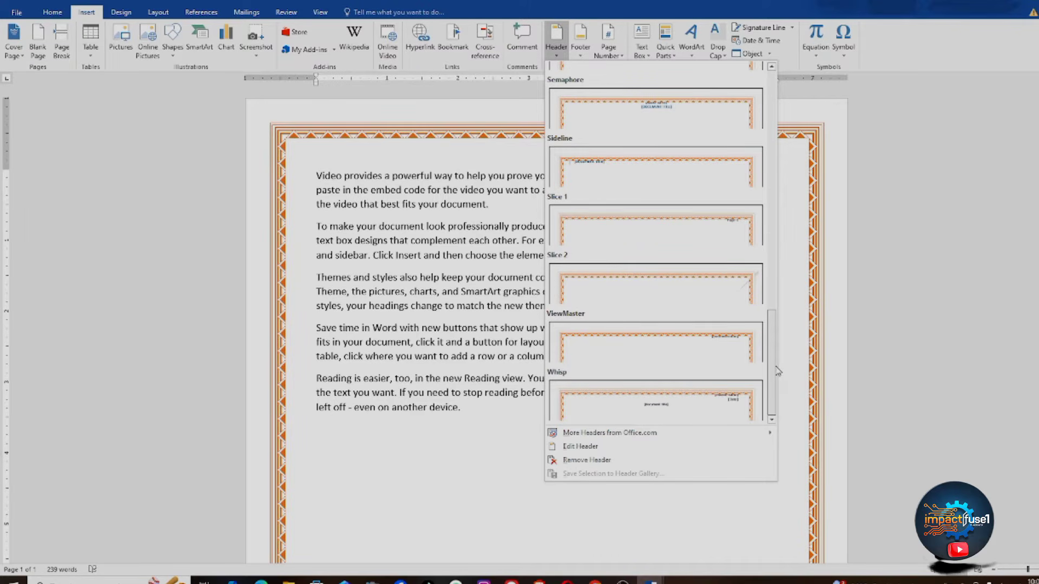
pyautogui.moveTo(774, 387); pyautogui.dragTo(769, 289)
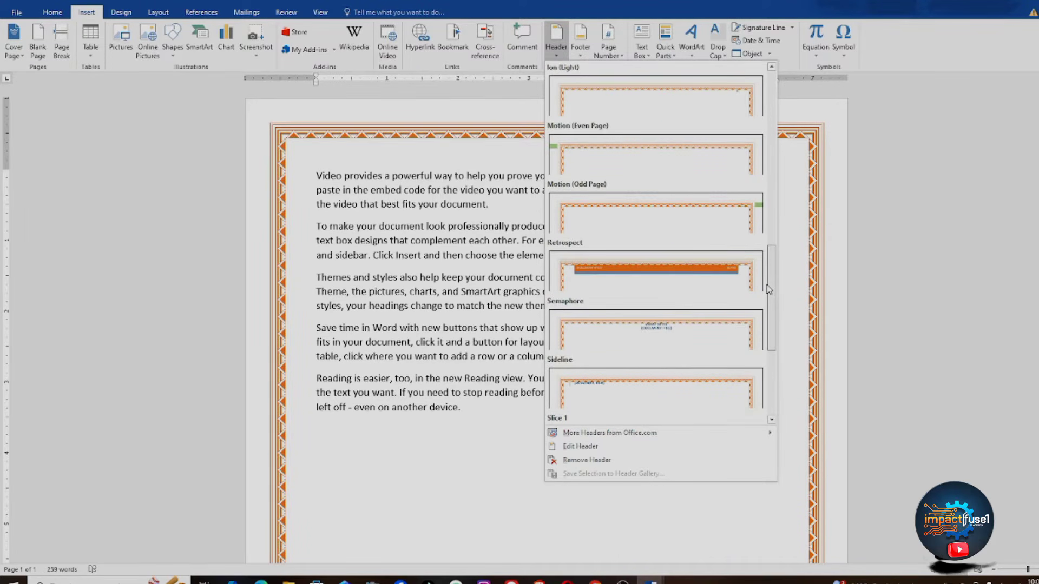
pyautogui.click(675, 327)
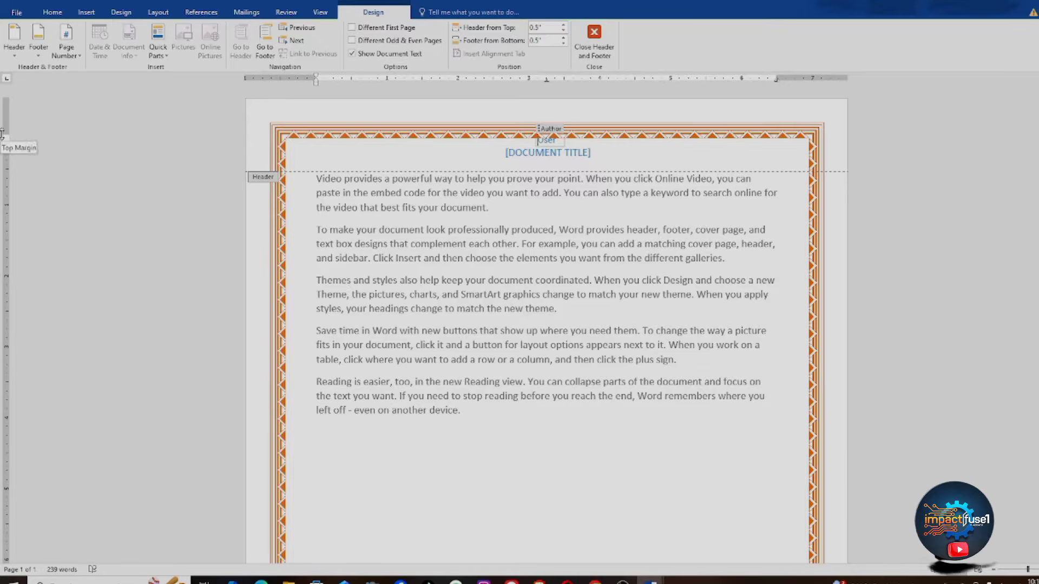
# Step: Nudge the top margin down and replace the header's author name with IMPACTFUS1
pyautogui.moveTo(2, 134); pyautogui.dragTo(2, 141)
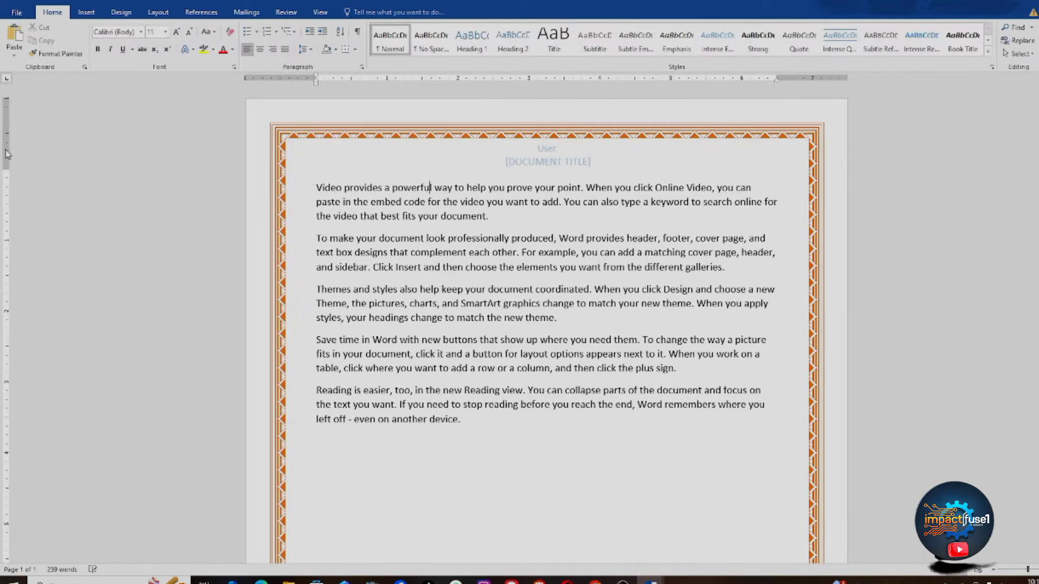
pyautogui.doubleClick(550, 157)
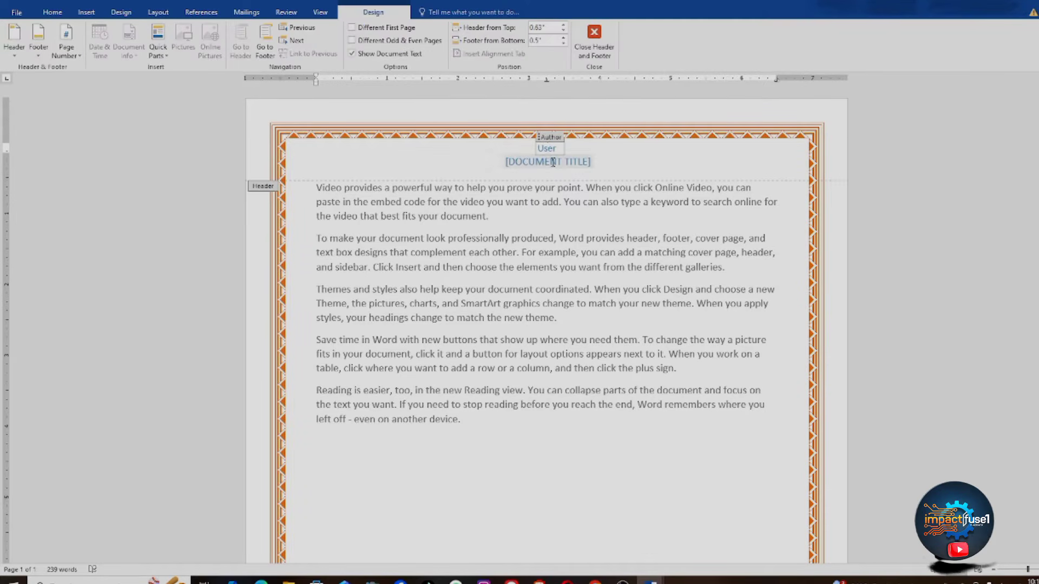
pyautogui.click(554, 161)
pyautogui.click(557, 149)
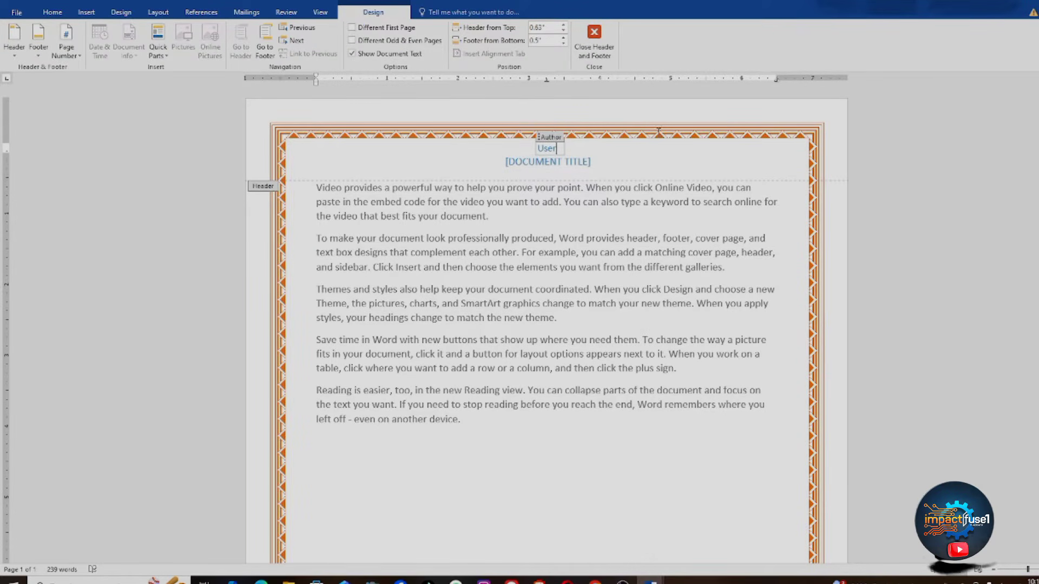
pyautogui.press('BackSpace')
pyautogui.press('BackSpace')
pyautogui.press('BackSpace')
pyautogui.press('BackSpace')
pyautogui.write('IMPa')
pyautogui.press('BackSpace')
pyautogui.write('ACTFUS1')
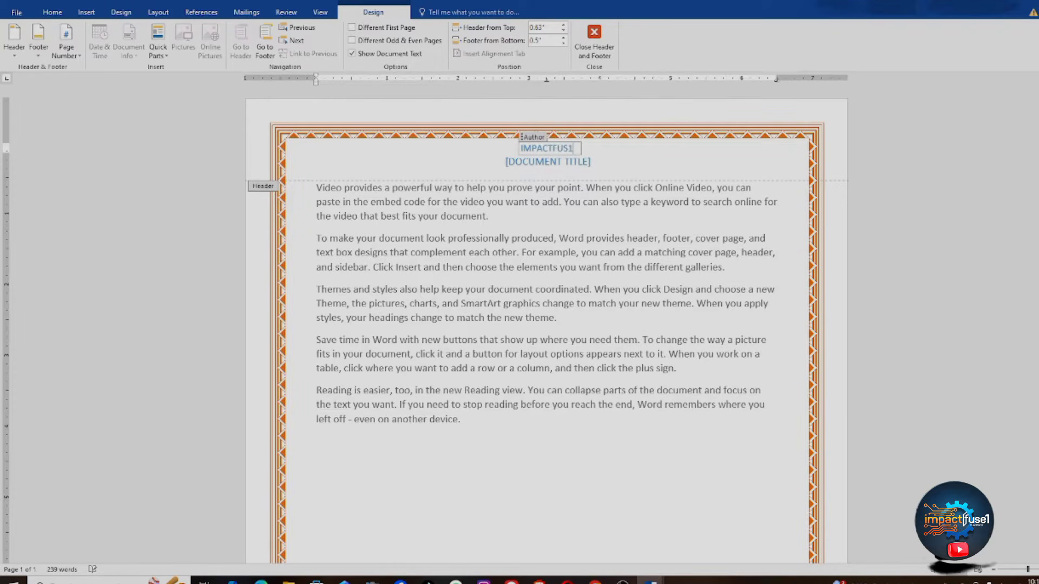
# Step: Type 'PRATICAL WORK ON MS WORD 2016' into the header's document title placeholder
pyautogui.click(588, 161)
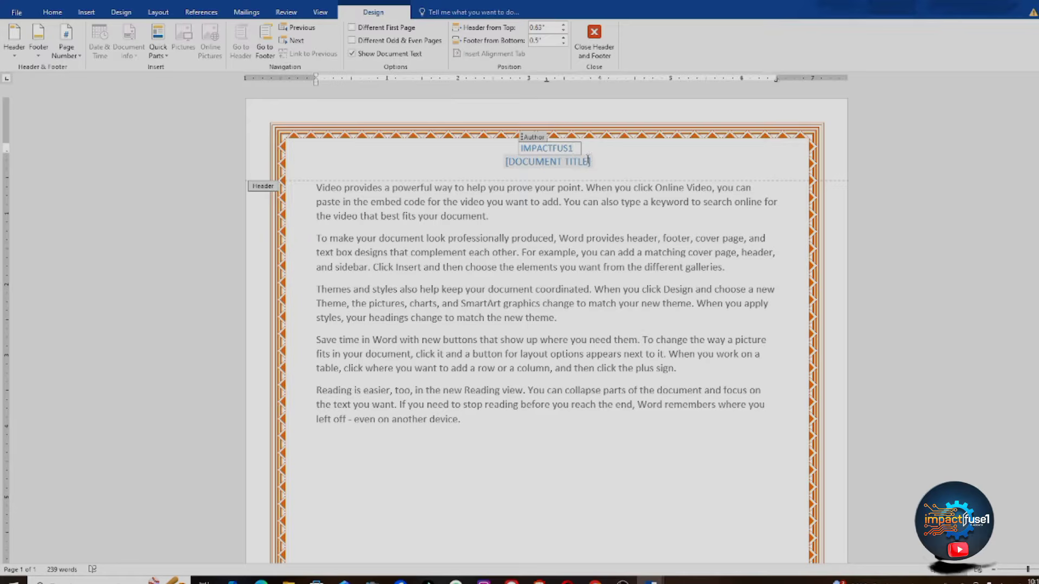
pyautogui.click(587, 161)
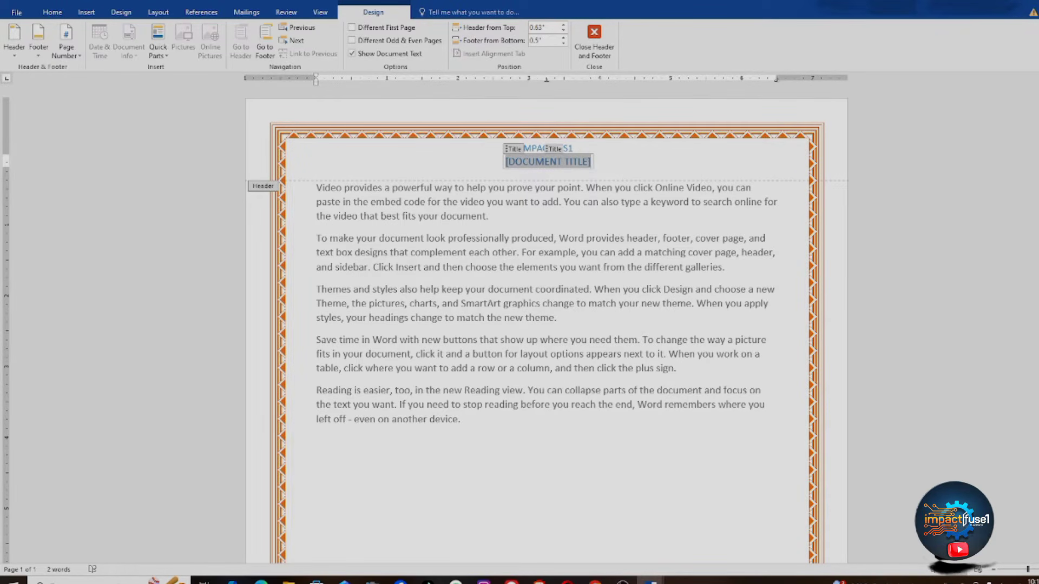
pyautogui.write('PRAT')
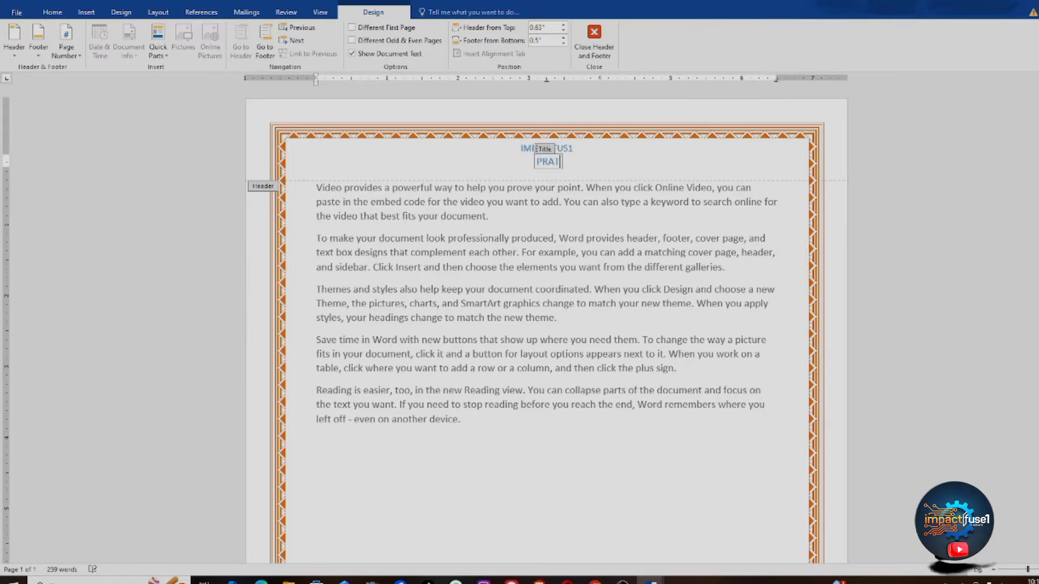
pyautogui.write('ICAL WORK')
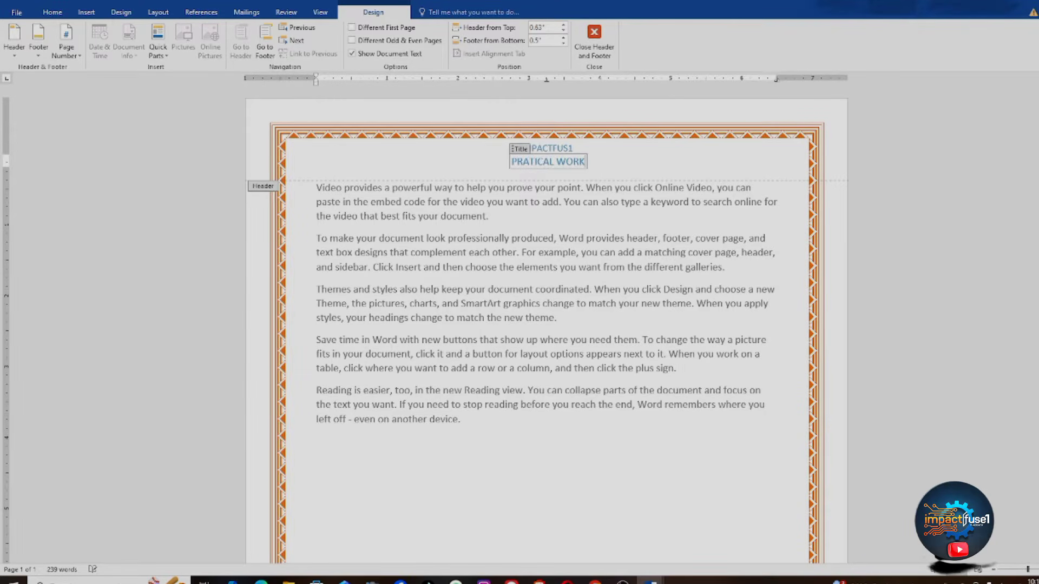
pyautogui.write(' ON M')
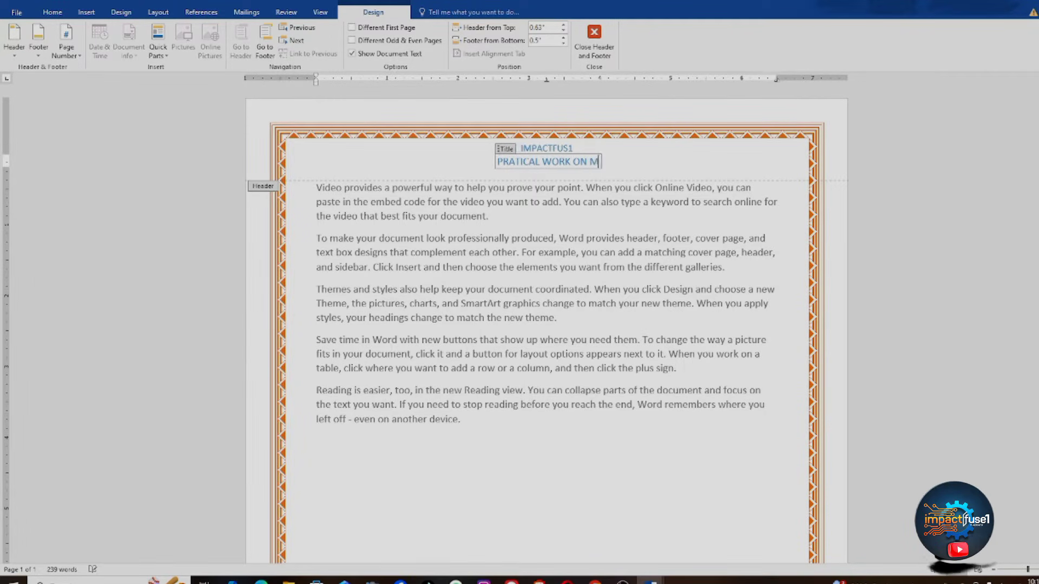
pyautogui.write('S')
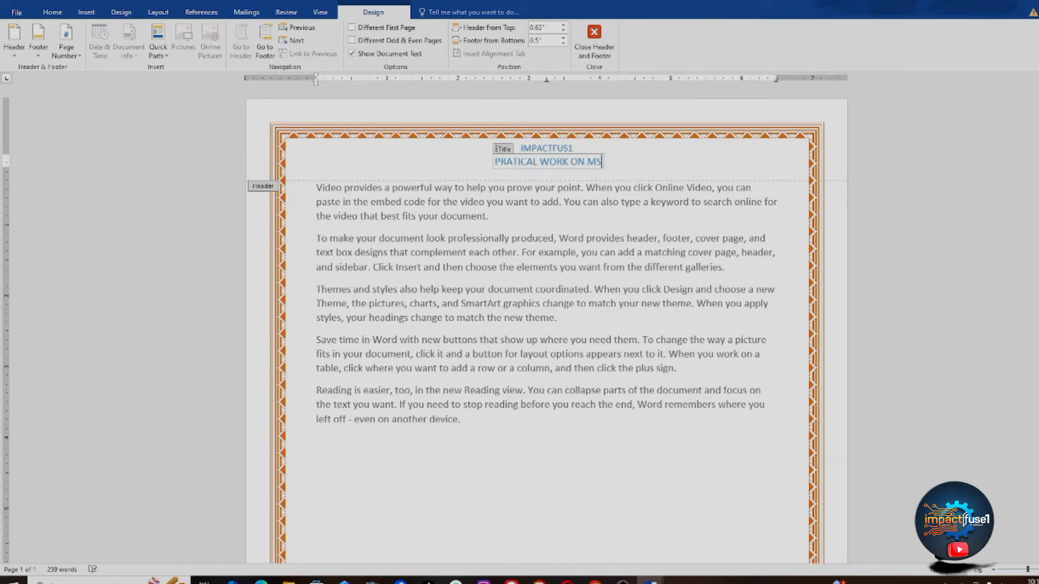
pyautogui.write(' WORD')
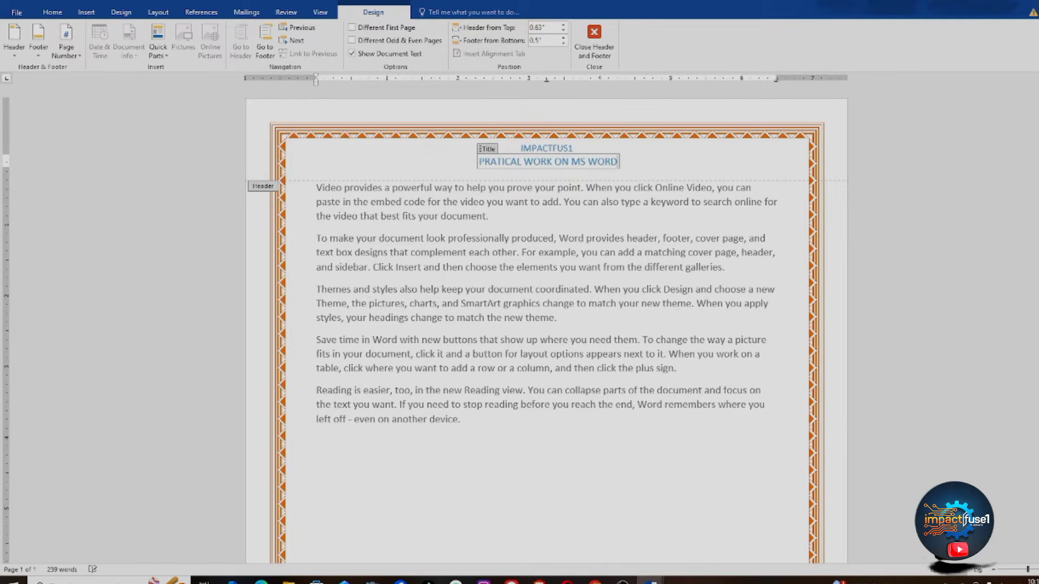
pyautogui.write(' 201')
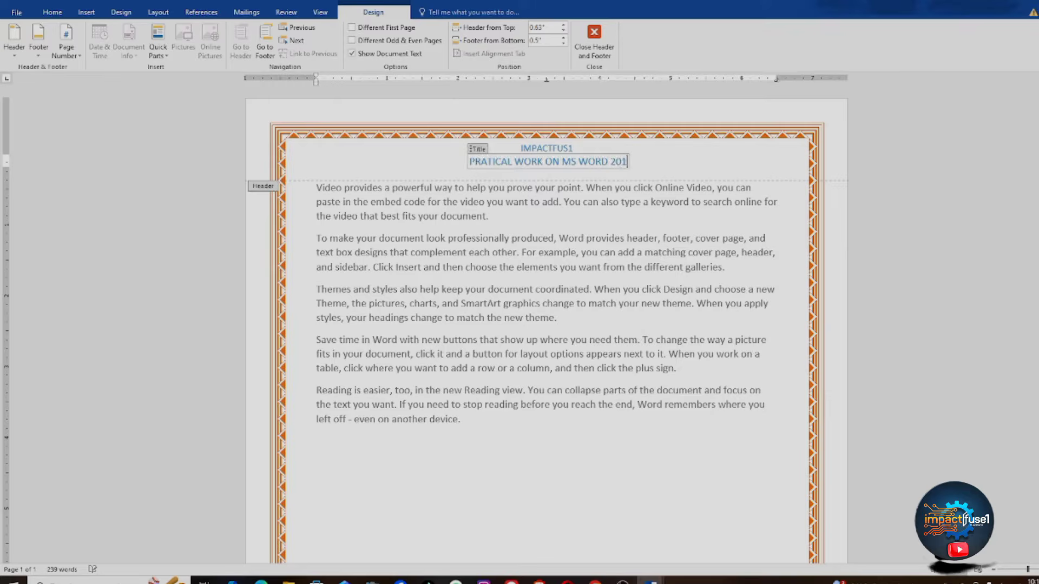
pyautogui.write('6')
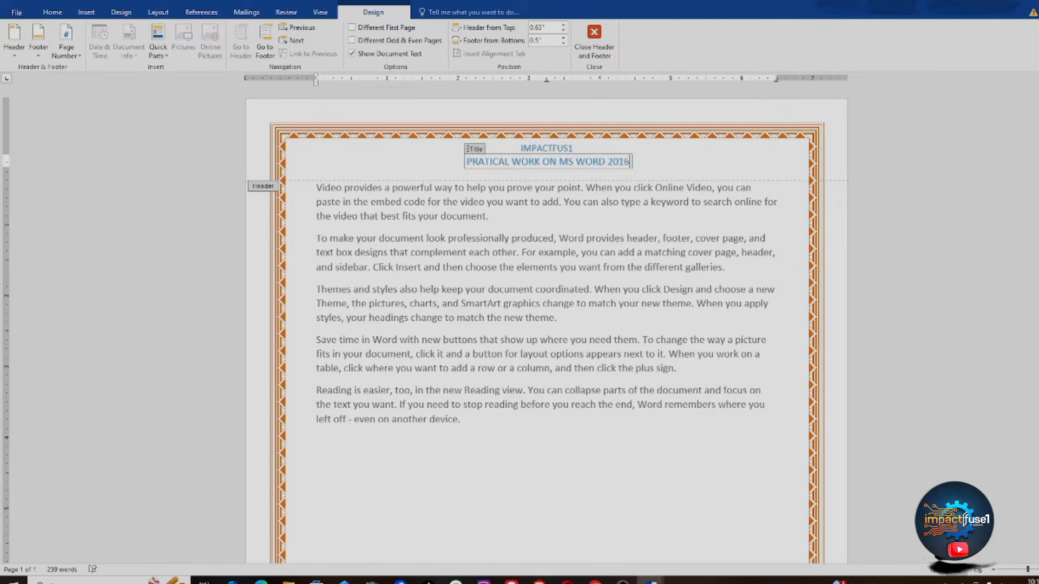
# Step: Return to the body text and open the Insert tab's Header gallery
pyautogui.doubleClick(663, 259)
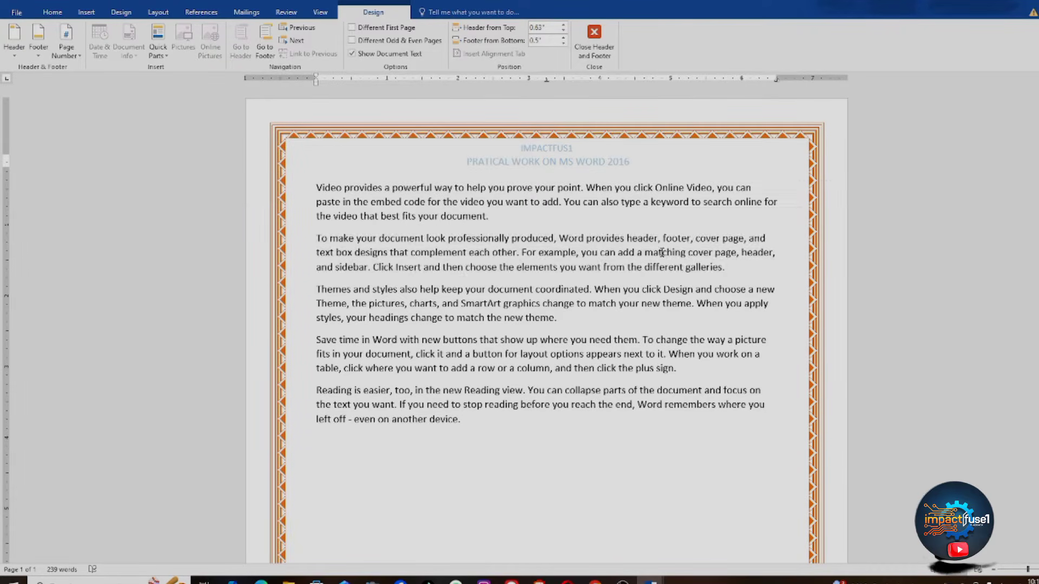
pyautogui.tripleClick(663, 259)
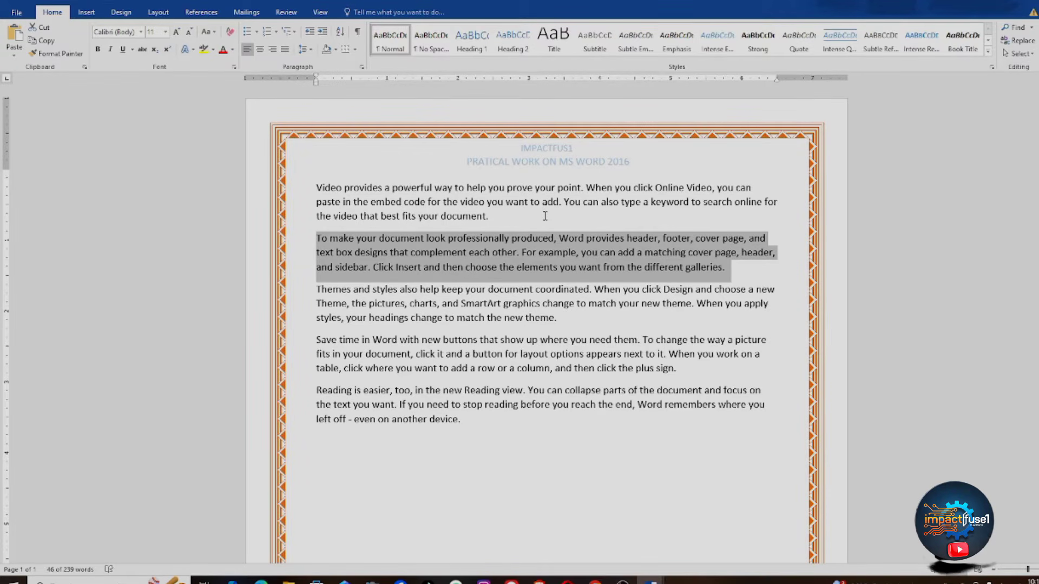
pyautogui.click(546, 413)
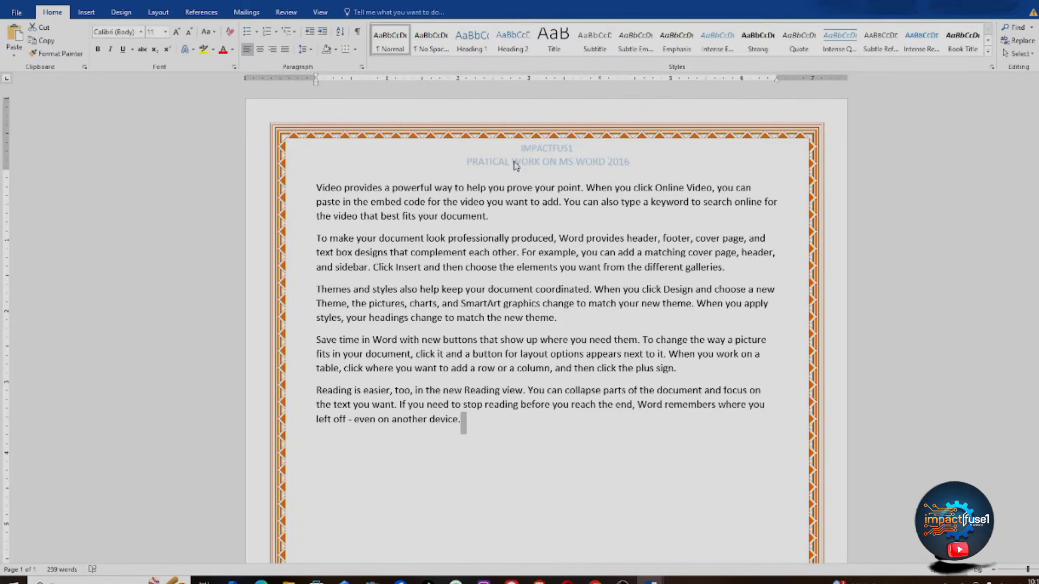
pyautogui.moveTo(507, 187); pyautogui.dragTo(850, 449)
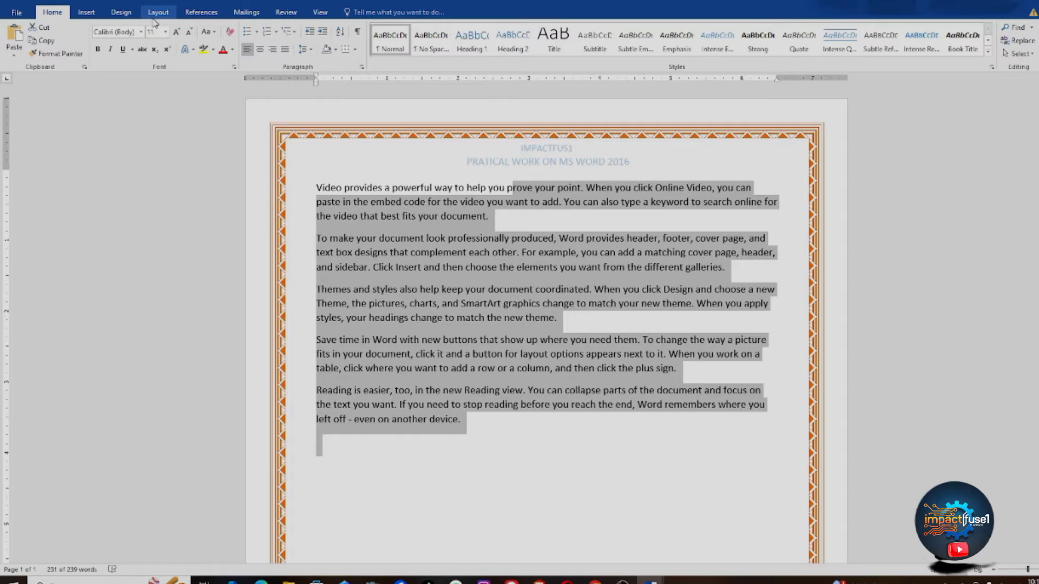
pyautogui.click(87, 13)
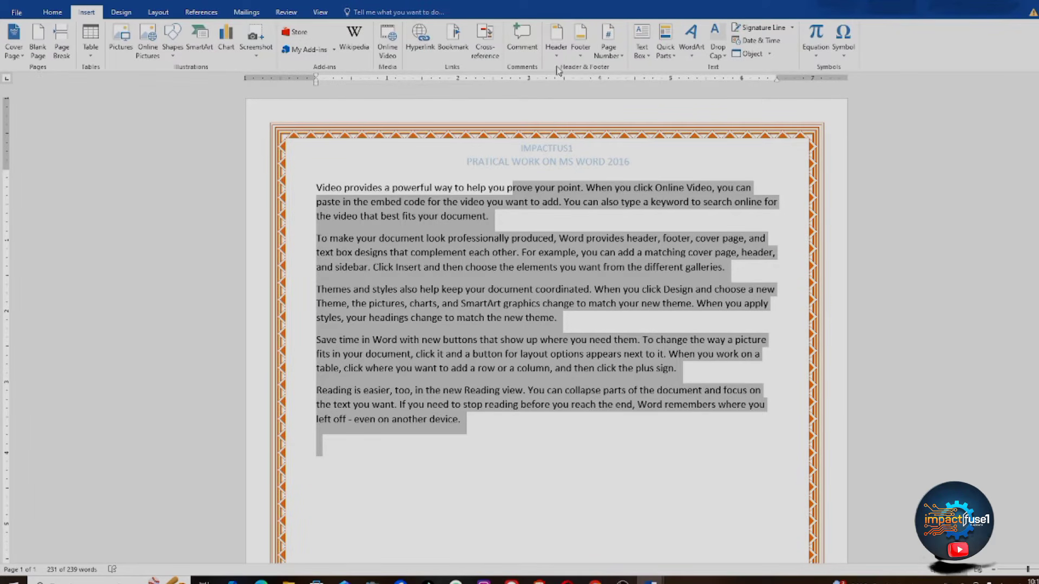
pyautogui.click(557, 38)
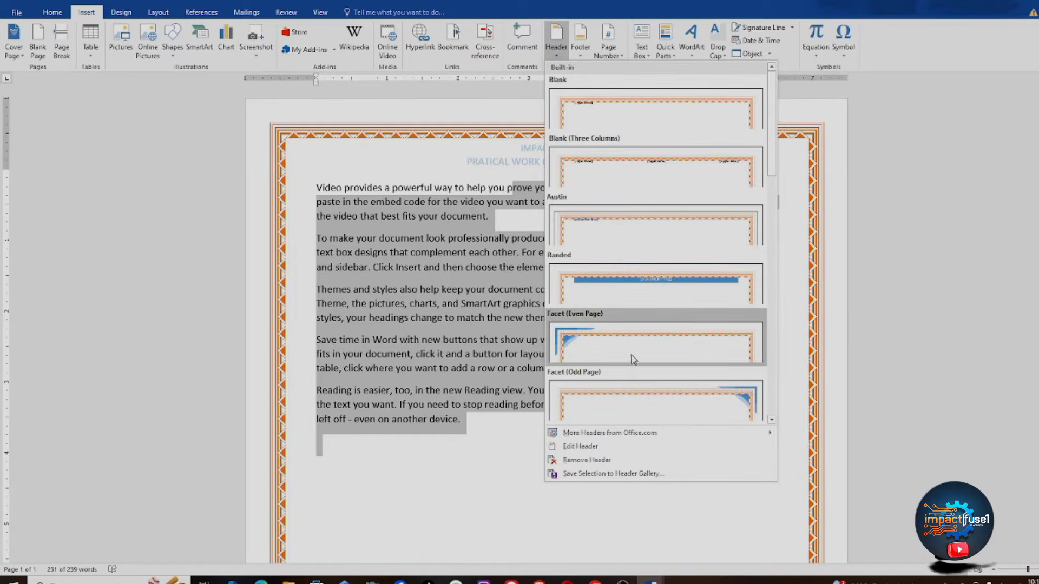
# Step: Edit the header and add YOUTUBE after IMPACTFUS1
pyautogui.click(630, 447)
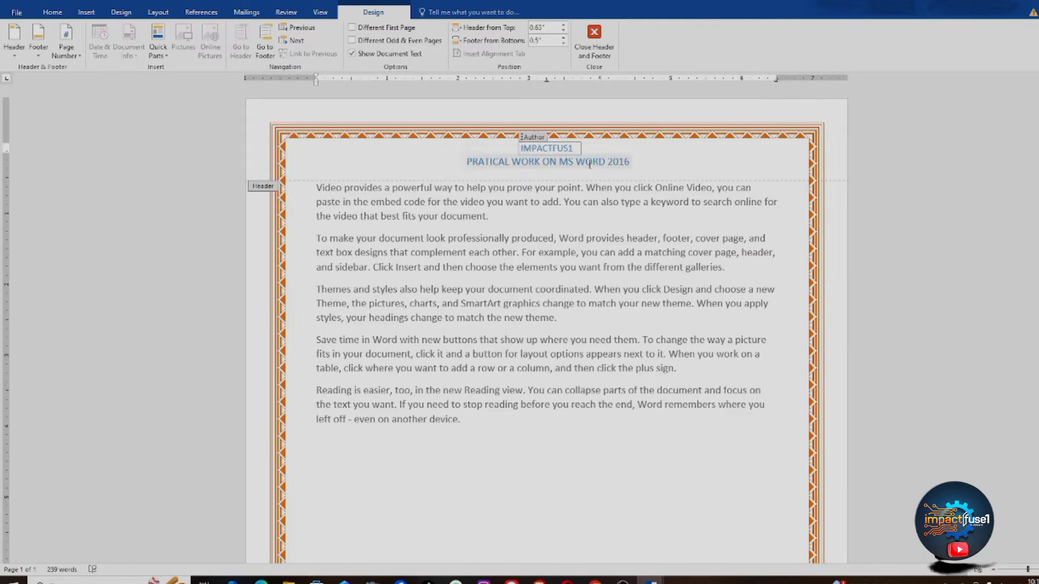
pyautogui.click(577, 146)
pyautogui.write('you')
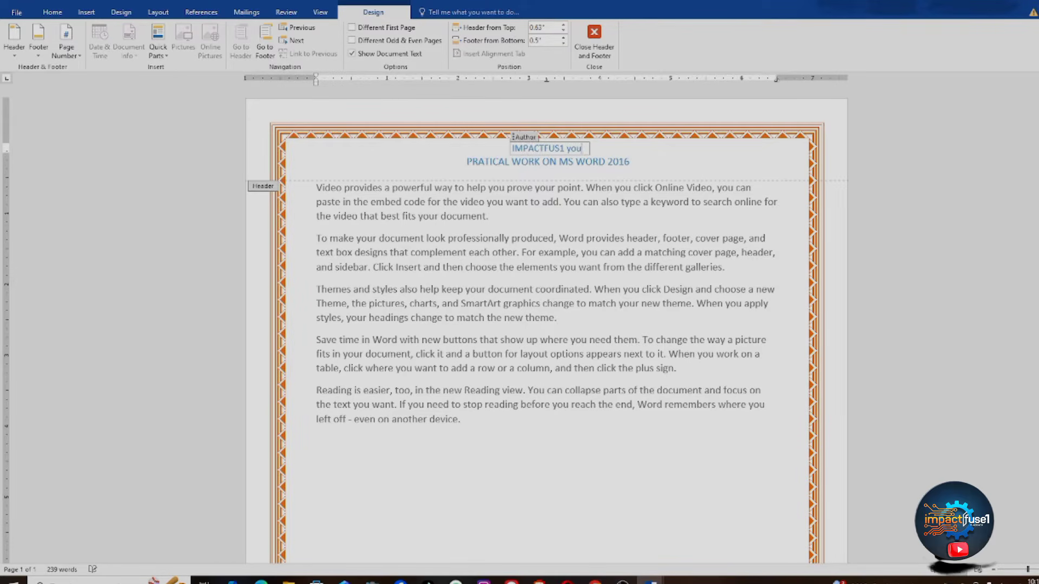
pyautogui.press('BackSpace')
pyautogui.press('BackSpace')
pyautogui.press('BackSpace')
pyautogui.press('BackSpace')
pyautogui.write('YOU')
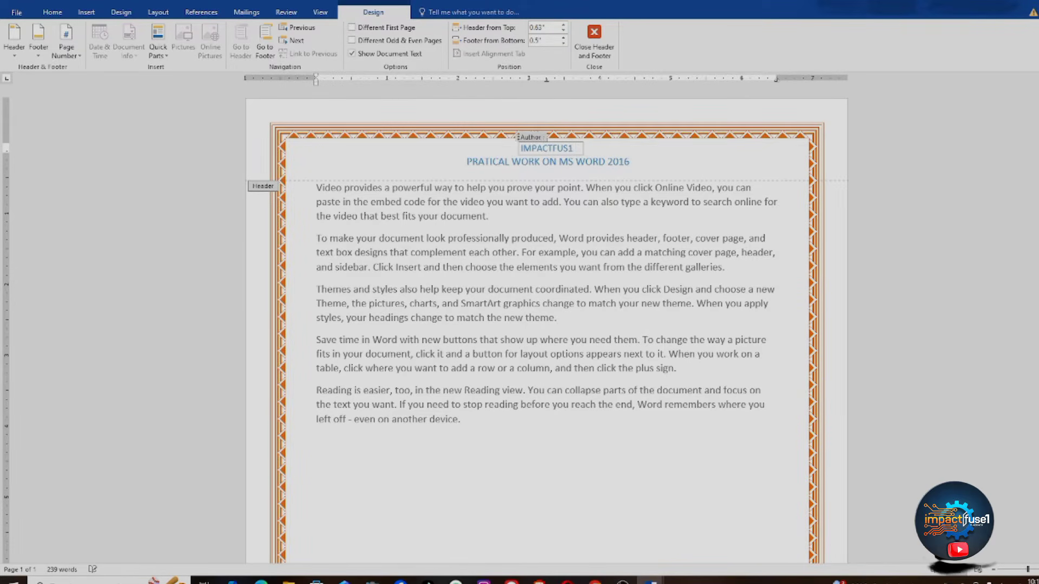
pyautogui.write('TUBE')
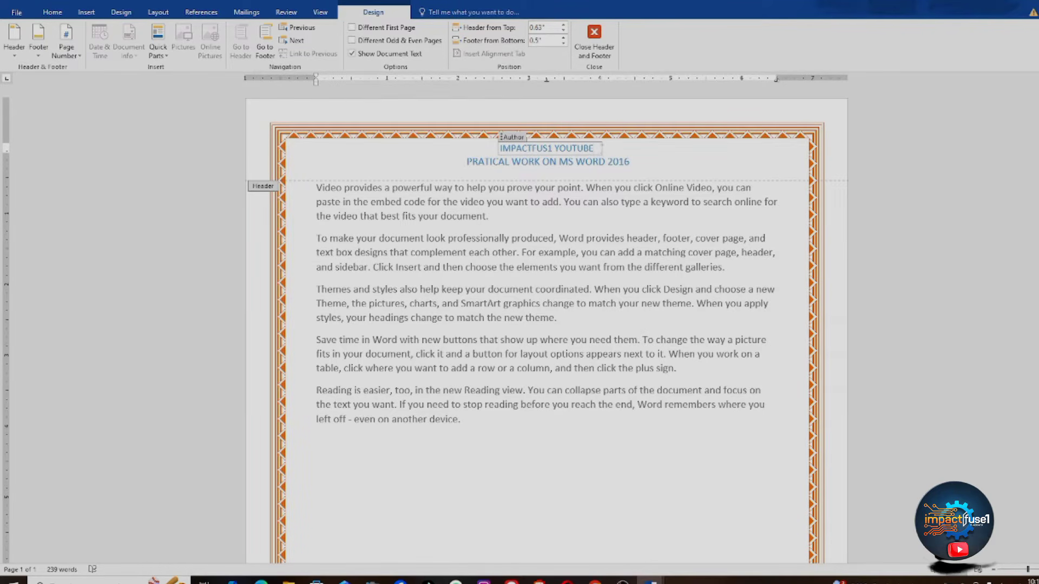
# Step: Colour the header text IMPACTFUS1 YOUTUBE black and close header editing
pyautogui.moveTo(595, 149); pyautogui.dragTo(502, 152)
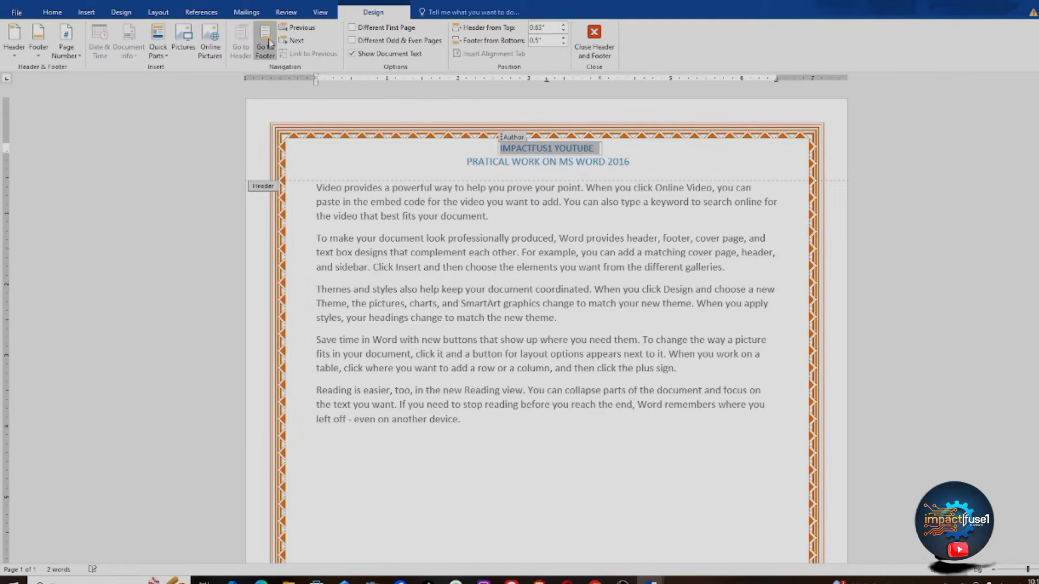
pyautogui.click(53, 12)
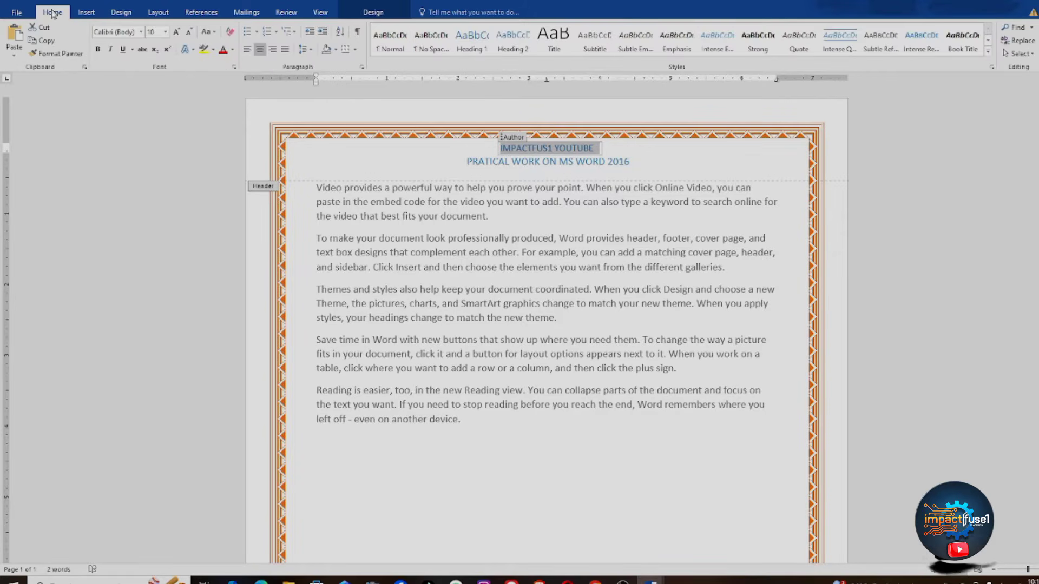
pyautogui.click(222, 50)
pyautogui.click(232, 49)
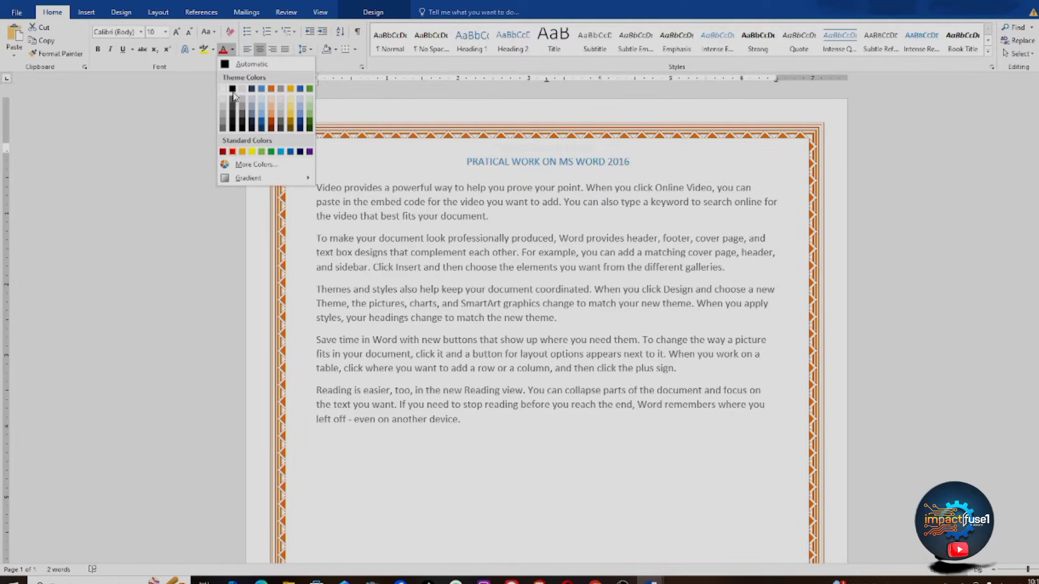
pyautogui.click(233, 90)
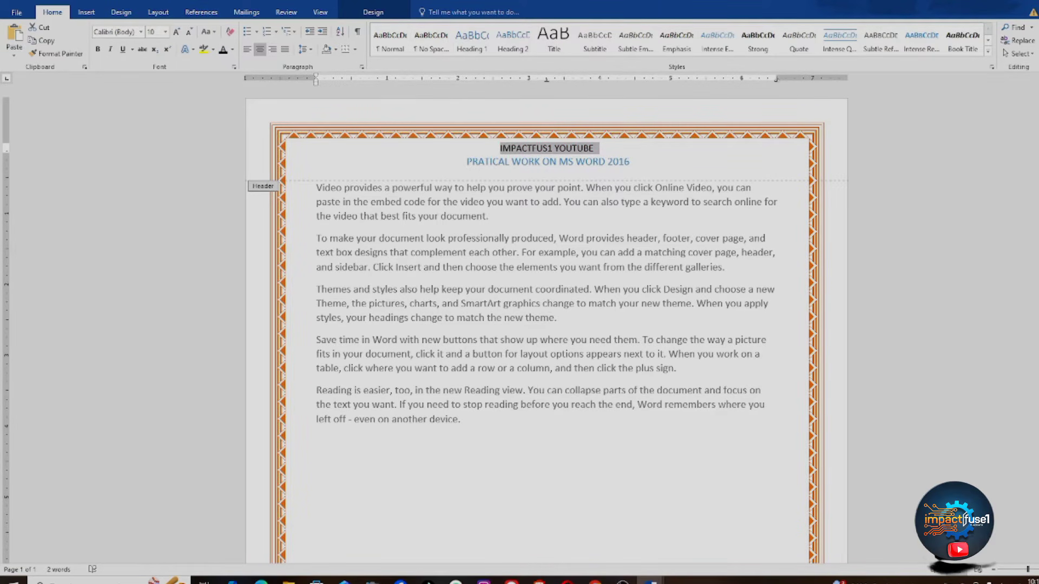
pyautogui.click(373, 13)
pyautogui.click(602, 30)
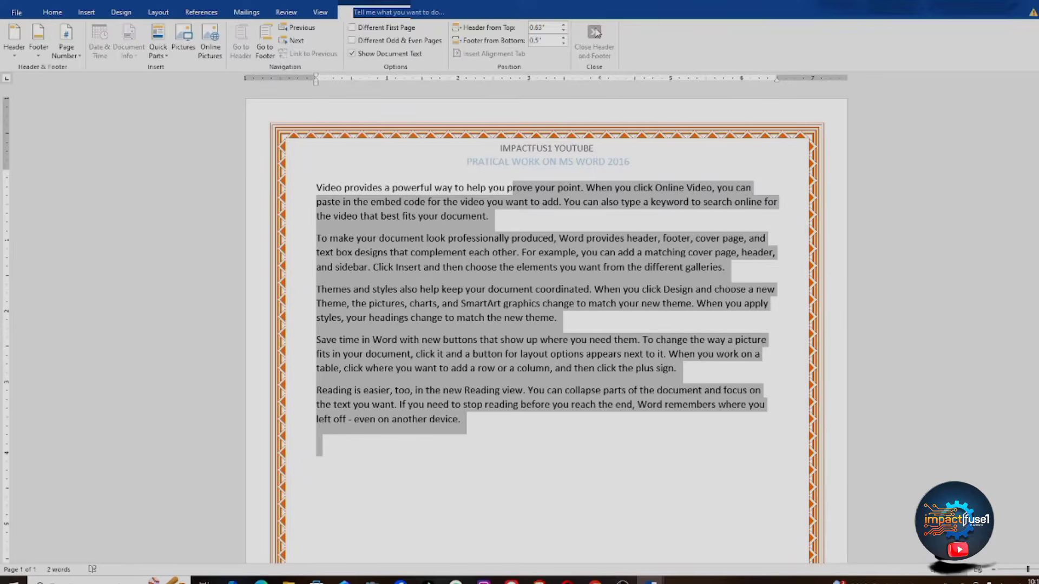
pyautogui.click(605, 381)
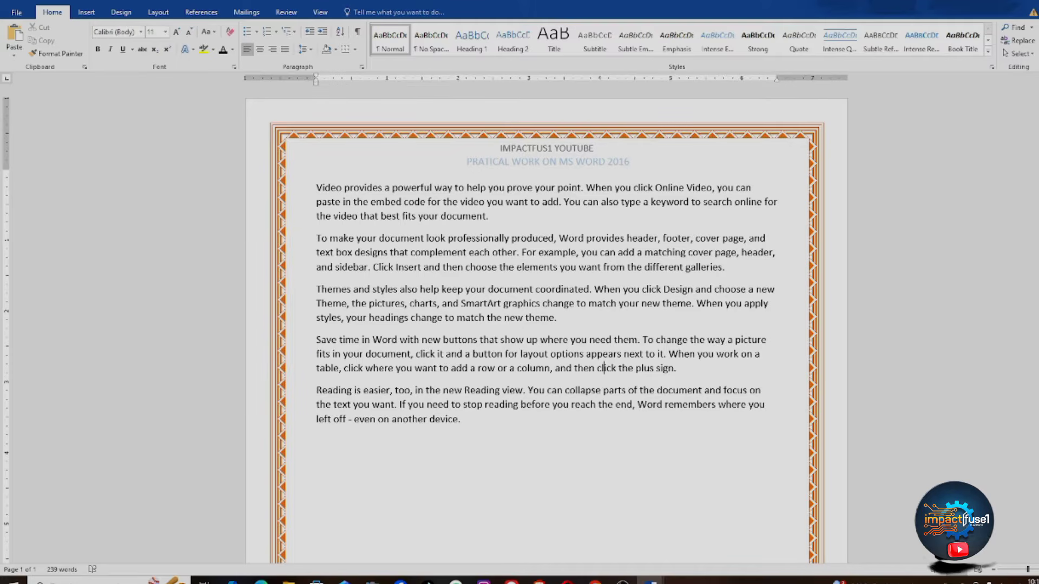
# Step: Insert the Blank (Three Columns) footer at the bottom of the page
pyautogui.scroll(-5, 547, 324)
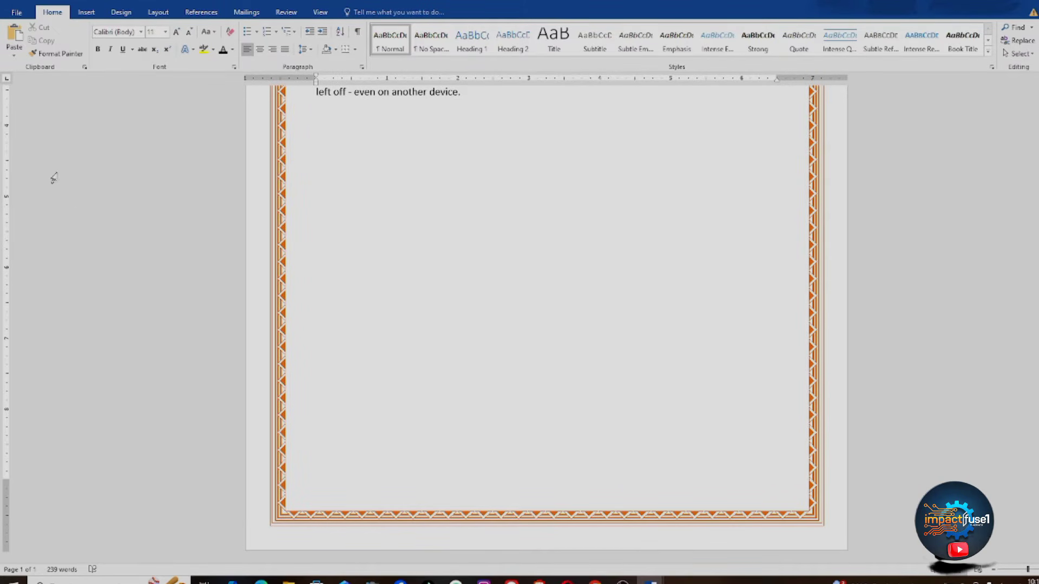
pyautogui.click(86, 12)
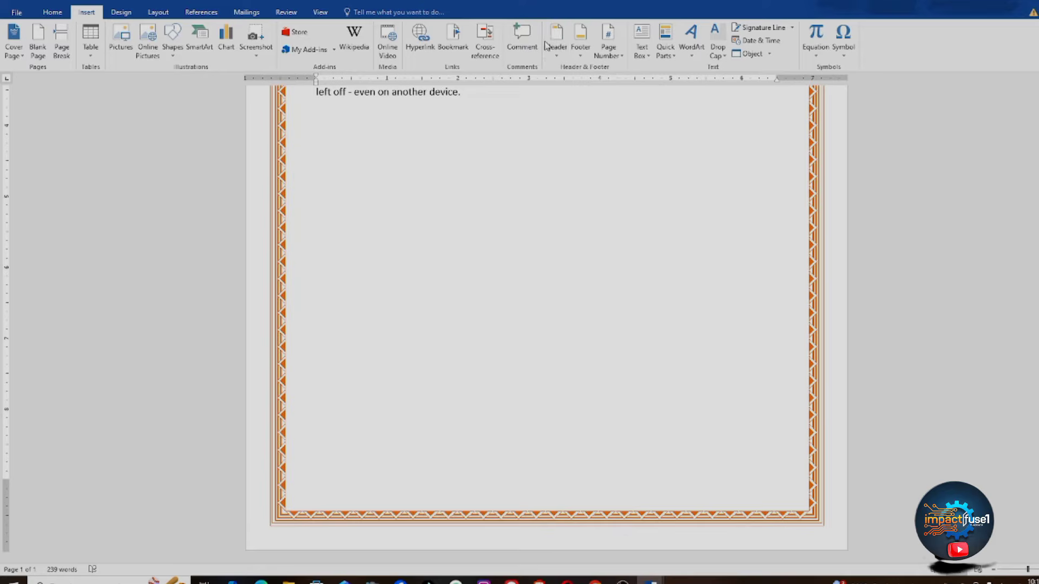
pyautogui.click(583, 57)
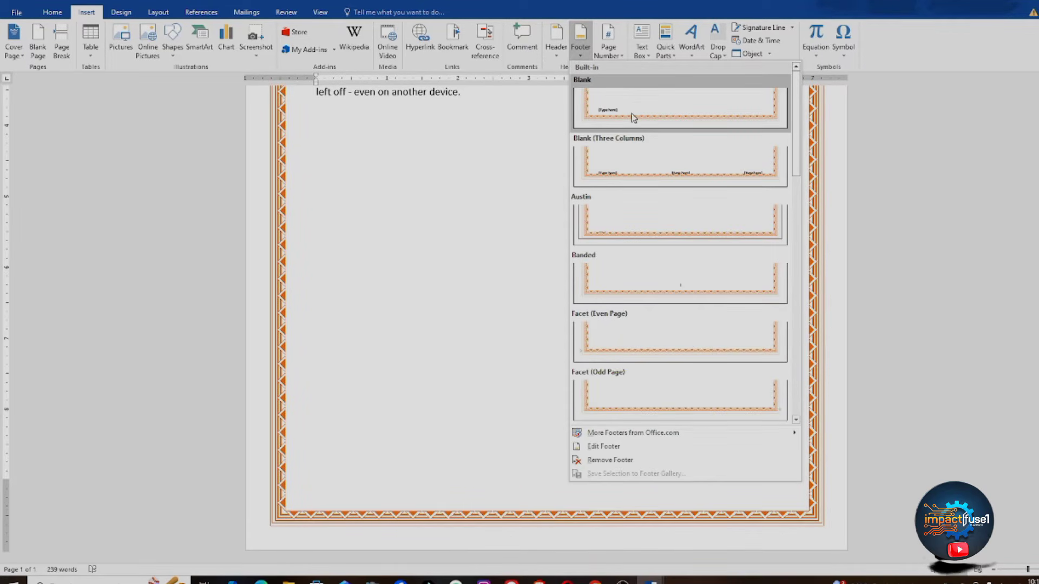
pyautogui.click(652, 158)
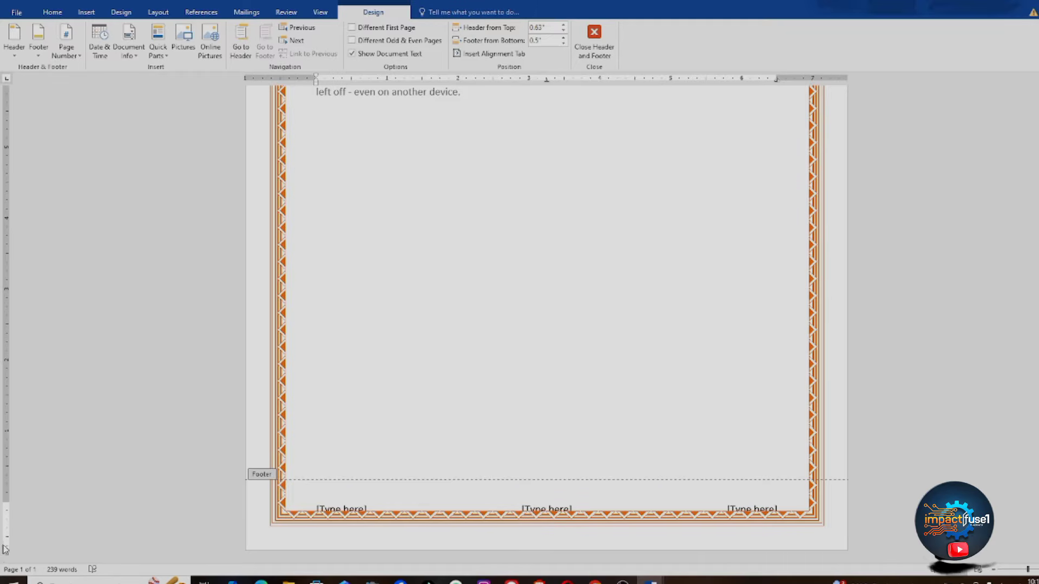
# Step: Raise the footer to 0.63 inches from the page bottom and reopen it for editing
pyautogui.moveTo(6, 502)
pyautogui.mouseDown()
pyautogui.moveTo(7, 483)
pyautogui.moveTo(7, 503)
pyautogui.moveTo(7, 493)
pyautogui.mouseUp()
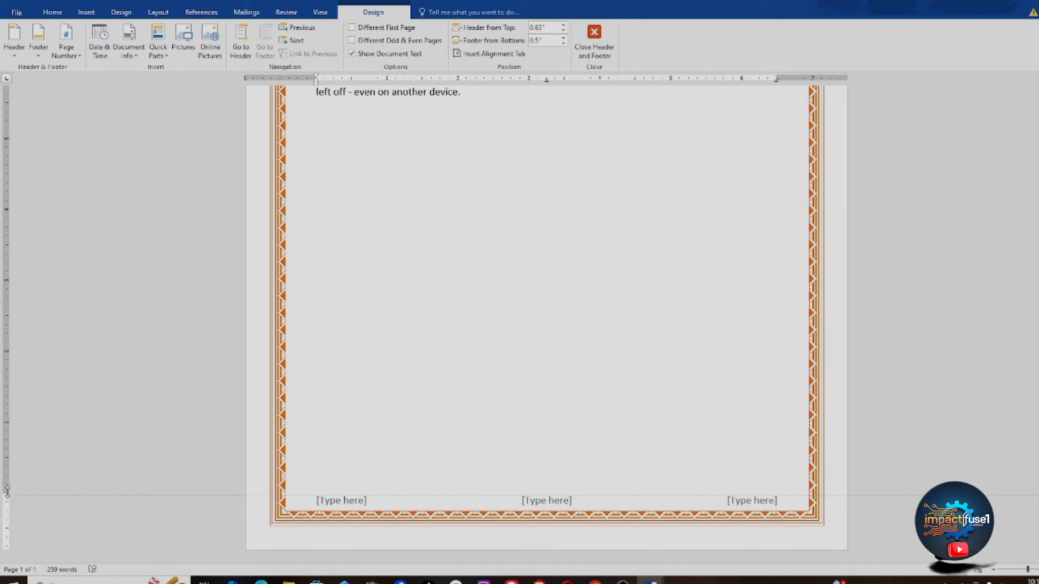
pyautogui.press('Escape')
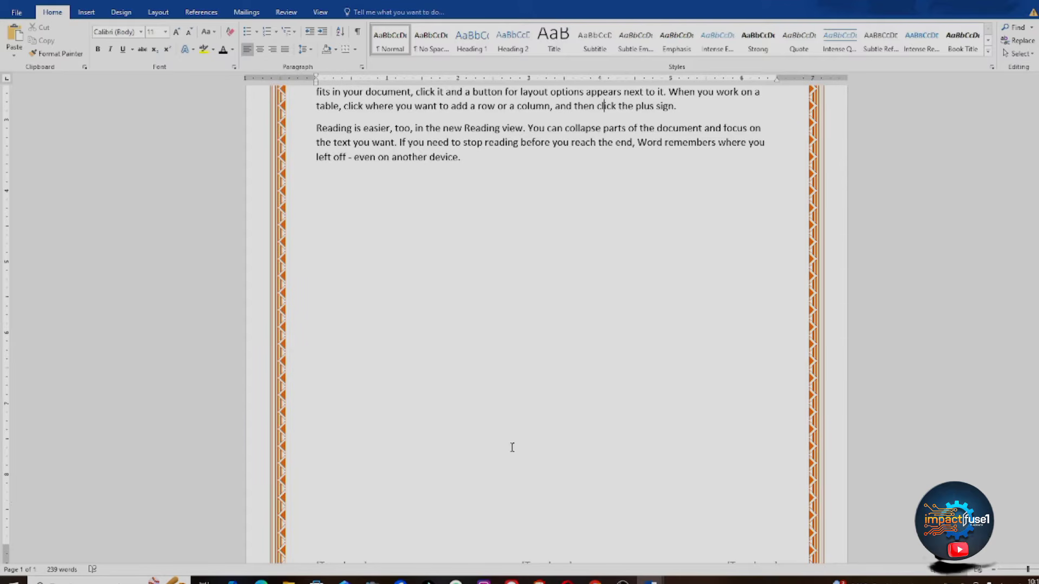
pyautogui.scroll(-2, 746, 532)
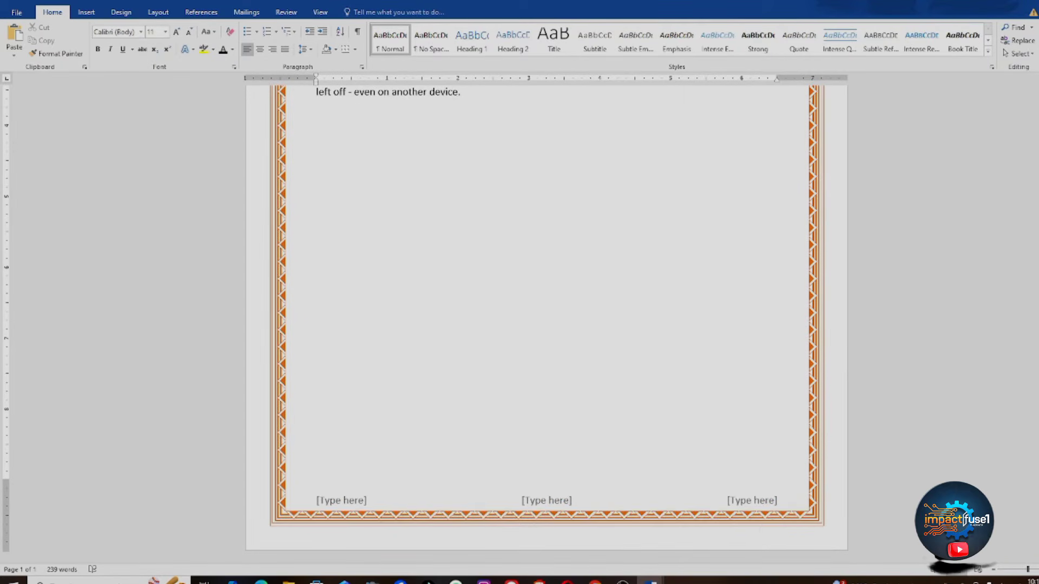
pyautogui.doubleClick(741, 500)
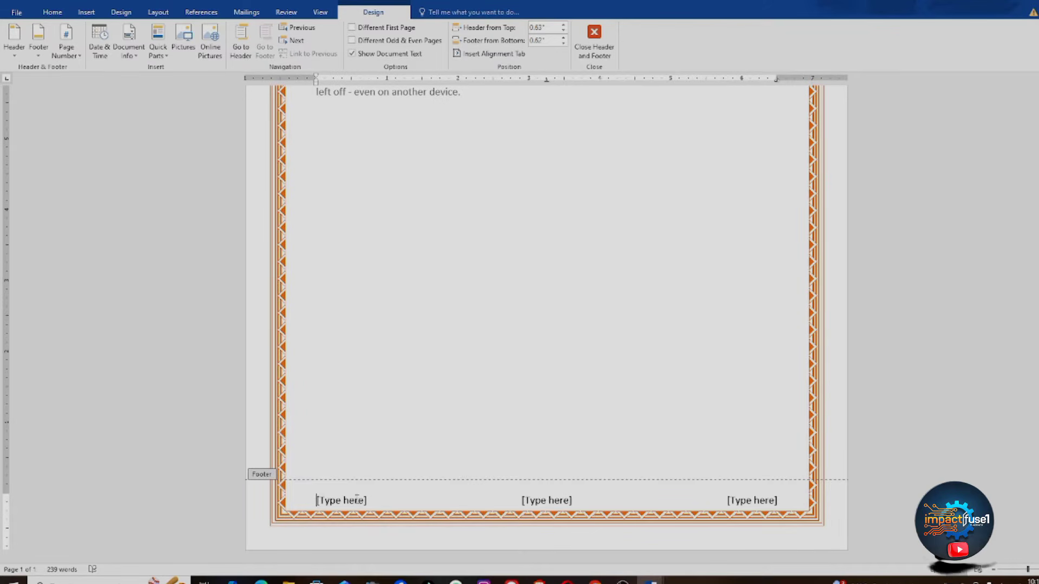
# Step: Type FOR YOU INFORMATION in the left footer field and 'EMAIL US:' plus the contact e-mail centred
pyautogui.click(317, 500)
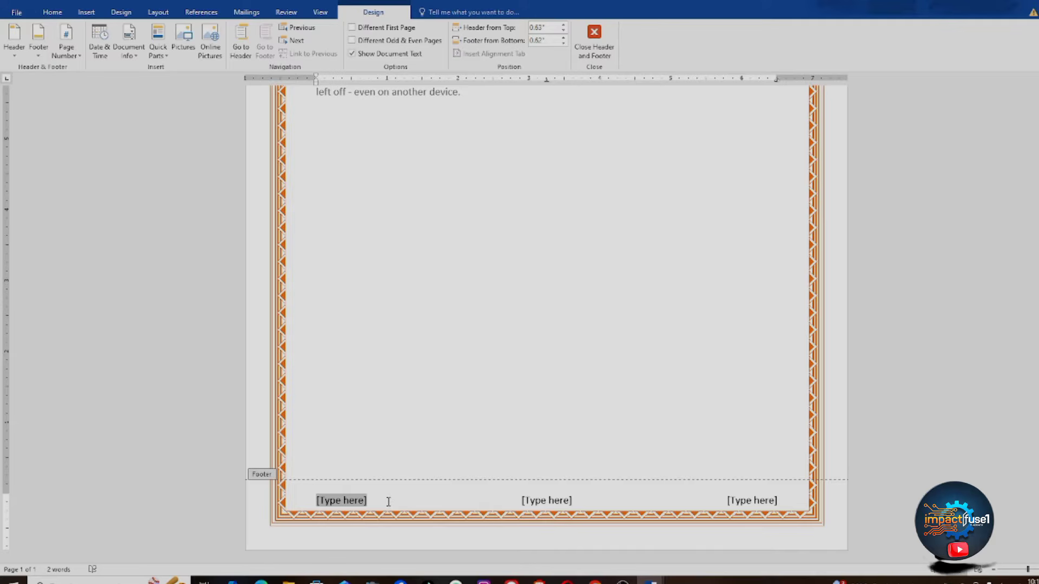
pyautogui.write('FOR')
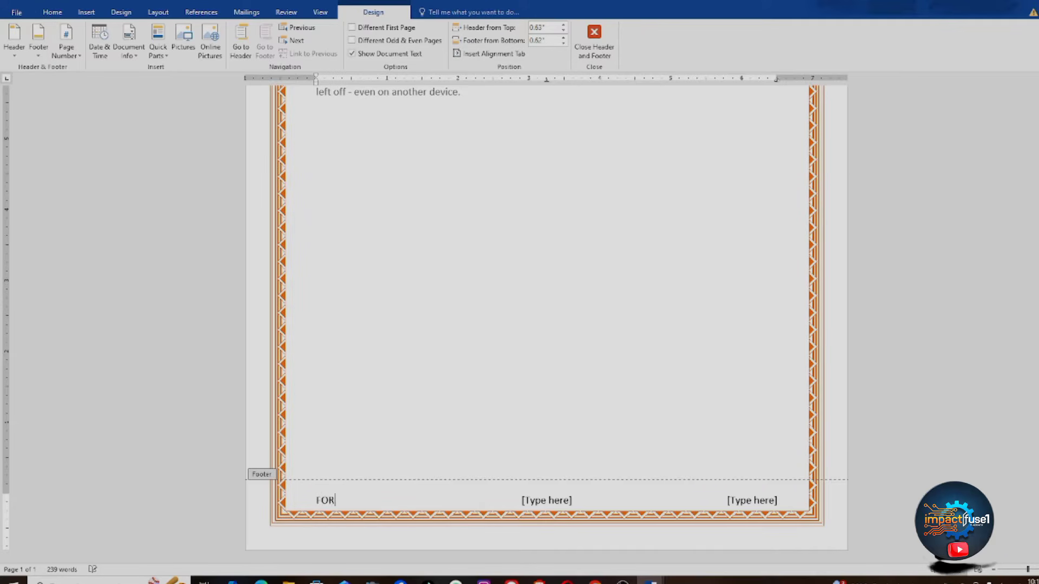
pyautogui.write(' YOU INFORMATION')
pyautogui.click(569, 501)
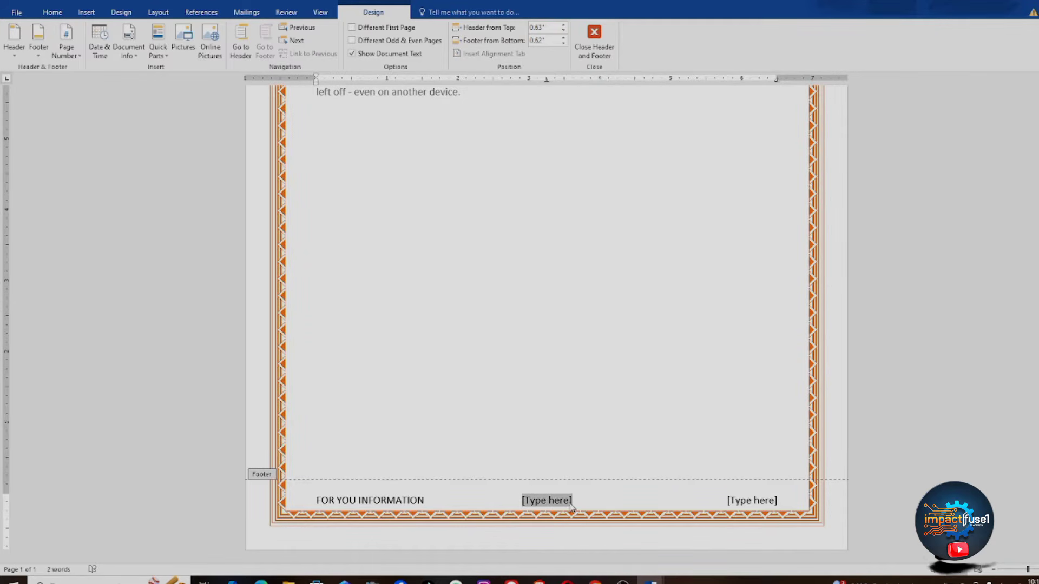
pyautogui.write('EMAIL')
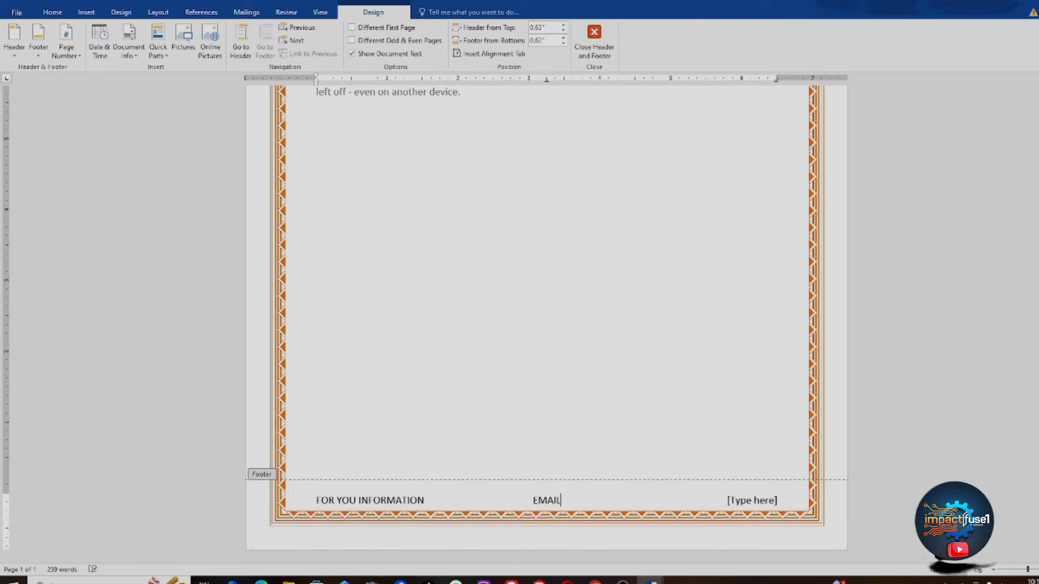
pyautogui.write('L')
pyautogui.press('BackSpace')
pyautogui.write('US')
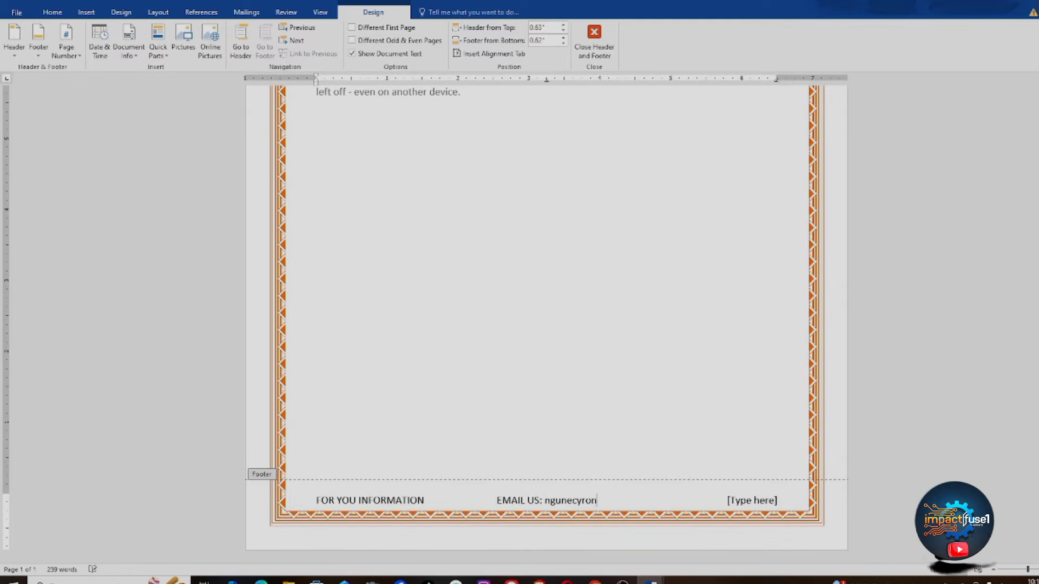
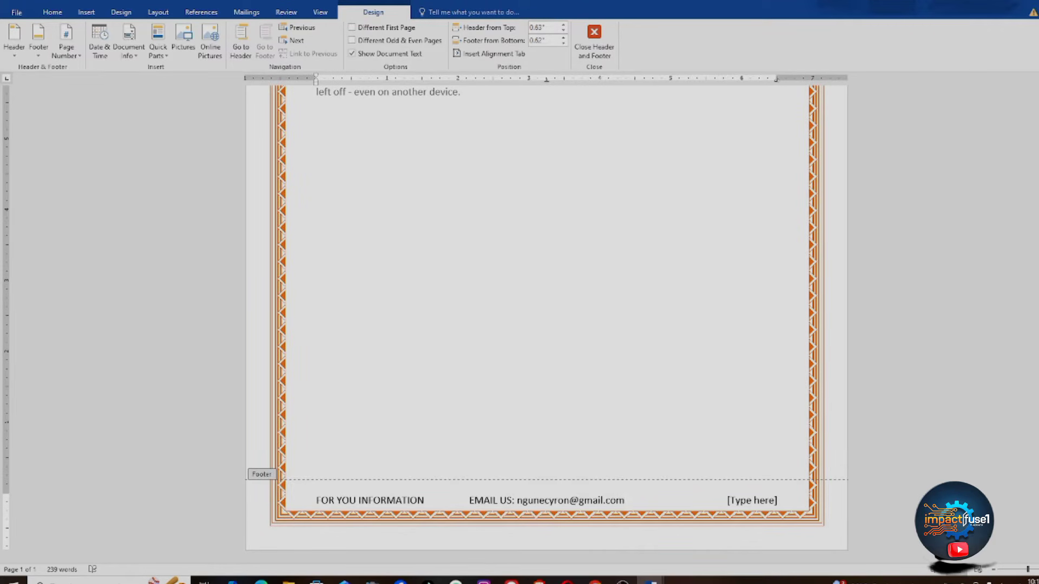
# Step: Enter 'Call us:' with the phone number in the right footer field, then close the footer
pyautogui.click(776, 502)
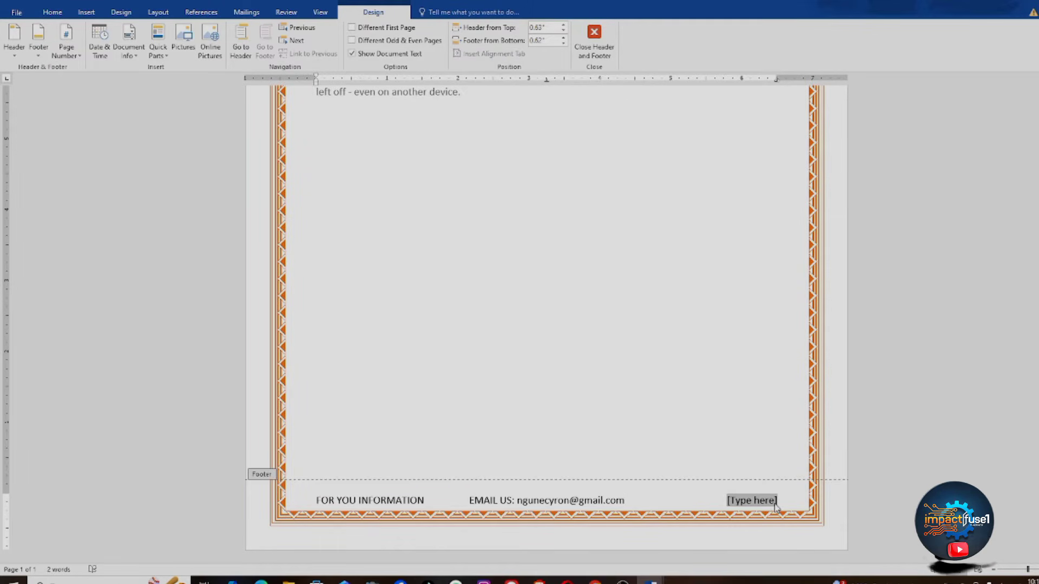
pyautogui.write('Cl')
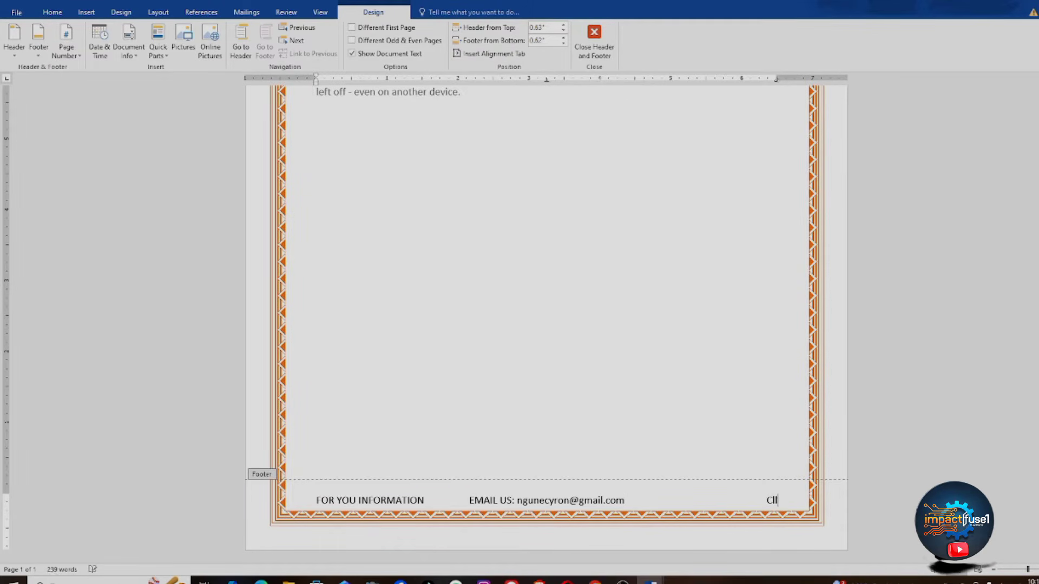
pyautogui.write('all use')
pyautogui.press('BackSpace')
pyautogui.write(': 056....789')
pyautogui.click(594, 39)
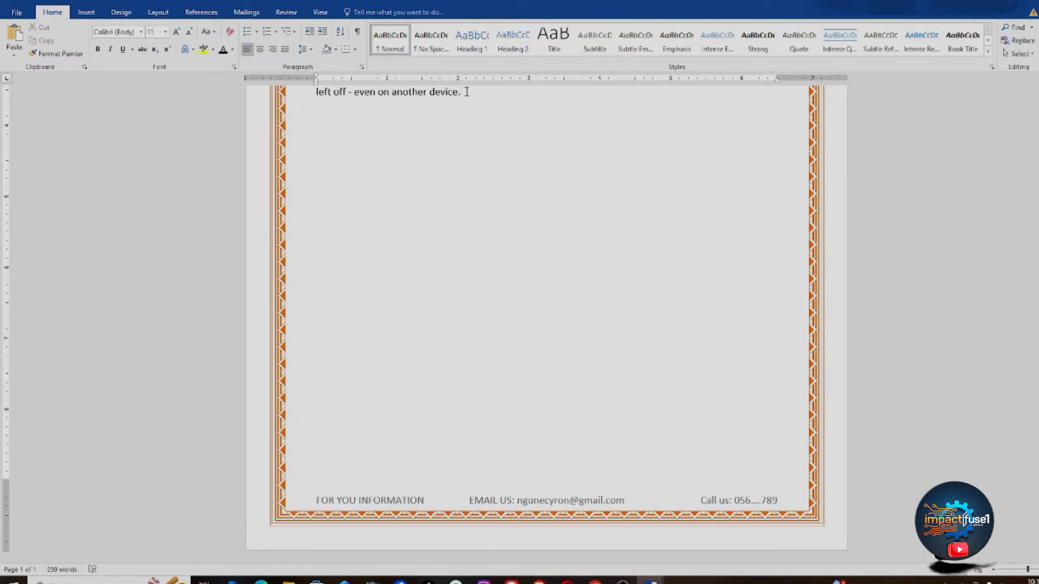
# Step: Select all and paste the paragraphs twice at the end, extending the bordered text to two pages
pyautogui.hotkey('ctrl', 'a')
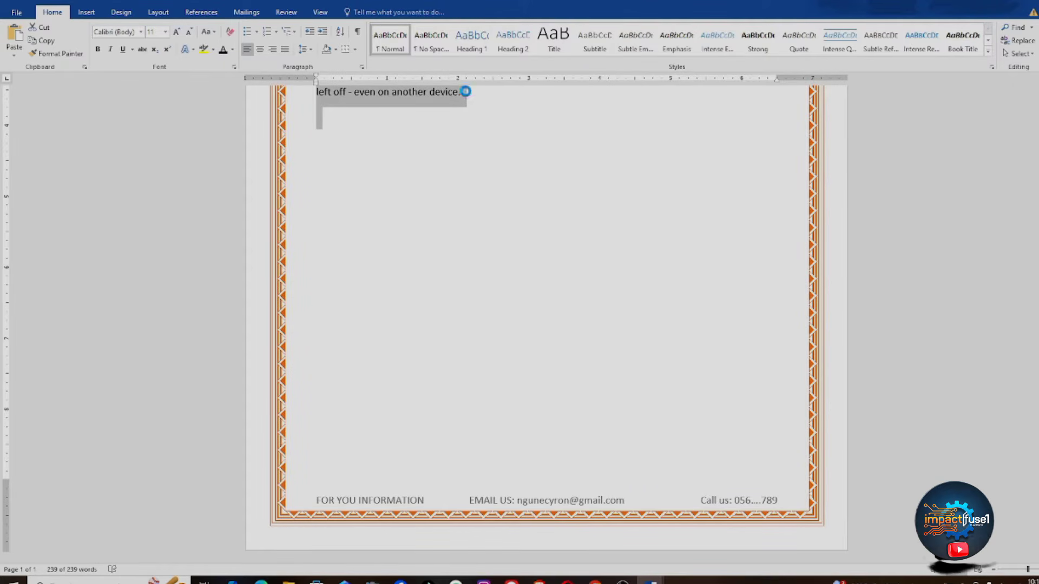
pyautogui.click(381, 143)
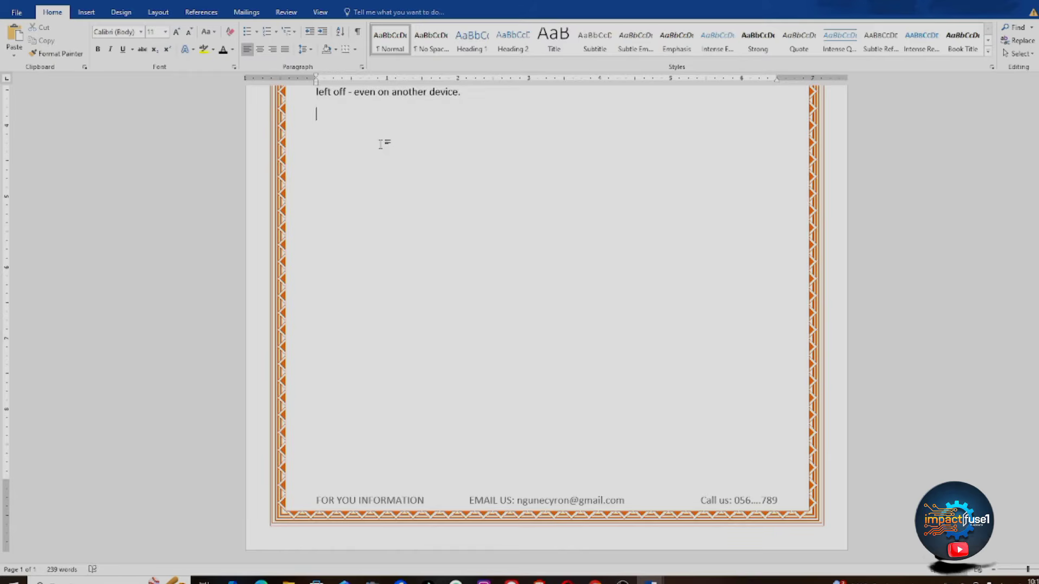
pyautogui.write('Video provides a powerful way to help you prove your point. When you click Online Video, you can paste in the embed code for the video you want to add. You can also type a keyword to search online for the video that best fits your document. To make your document look professionally produced, Word provides header, footer, cover page, and text box designs that complement each other. For example, you can add a matching cover page, header, and sidebar. Click Insert and then choose the elements you want from the different galleries. Themes and styles also help keep your document coordinated. When you click Design and choose a new Theme, the pictures, charts, and SmartArt graphics change to match your new theme. When you apply styles, your headings change to match the new theme. Save time in Word with new buttons that show up where you need them. To change the way a picture fits in your document, click it and a button for layout options appears next to it. When you work on a table, click where you want to add a row or a column, and then click the plus sign. Reading is easier, too, in the new Reading view. You can collapse parts of the document and focus on the text you want. If you need to stop reading before you reach the end, Word remembers where you left off - even on another device.')
pyautogui.press('Return')
pyautogui.press('Return')
pyautogui.press('Return')
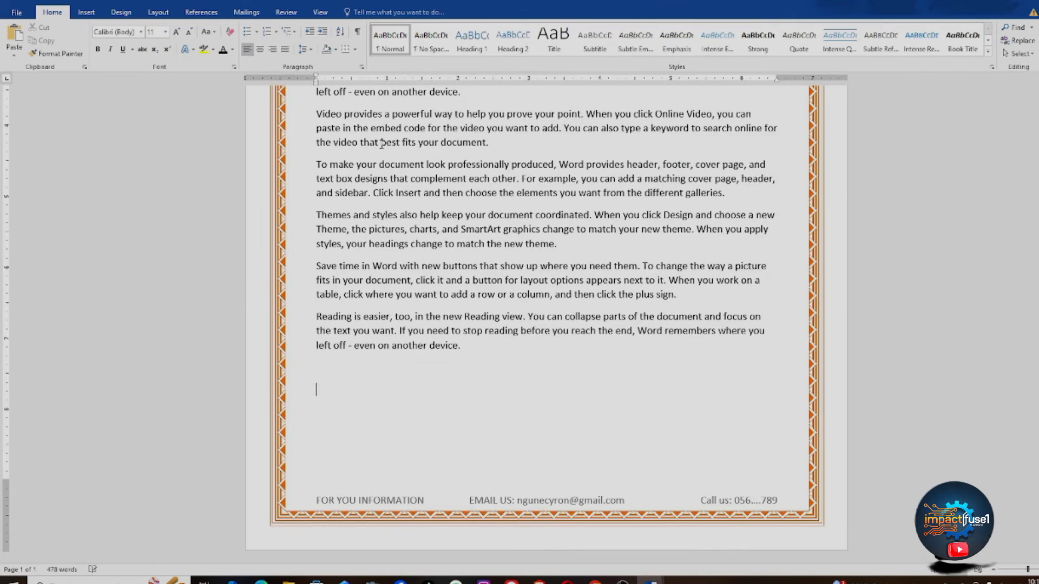
pyautogui.write('Video provides a powerful way to help you prove your point. When you click Online Video, you can paste in the embed code for the video you want to add. You can also type a keyword to search online for the video that best fits your document. To make your document look professionally produced, Word provides header, footer, cover page, and text box designs that complement each other. For example, you can add a matching cover page, header, and sidebar. Click Insert and then choose the elements you want from the different galleries. Themes and styles also help keep your document coordinated. When you click Design and choose a new Theme, the pictures, charts, and SmartArt graphics change to match your new theme. When you apply styles, your headings change to match the new theme. Save time in Word with new buttons that show up where you need them. To change the way a picture fits in your document, click it and a button for layout options appears next to it. When you work on a table, click where you want to add a row or a column, and then click the plus sign. Reading is easier, too, in the new Reading view. You can collapse parts of the document and focus on the text you want. If you need to stop reading before you reach the end, Word remembers where you left off - even on another device.')
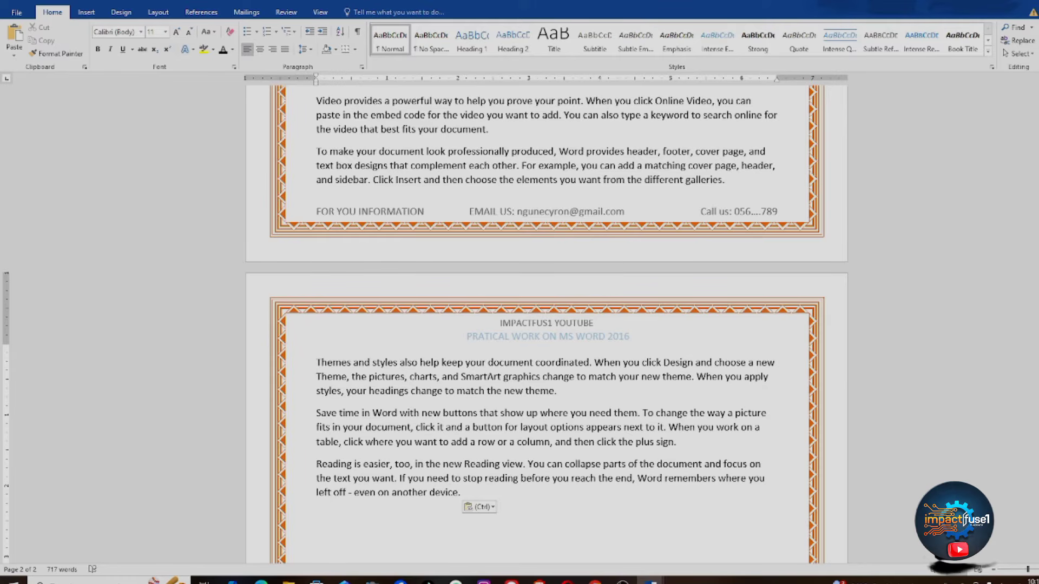
pyautogui.moveTo(1034, 308); pyautogui.dragTo(1035, 346)
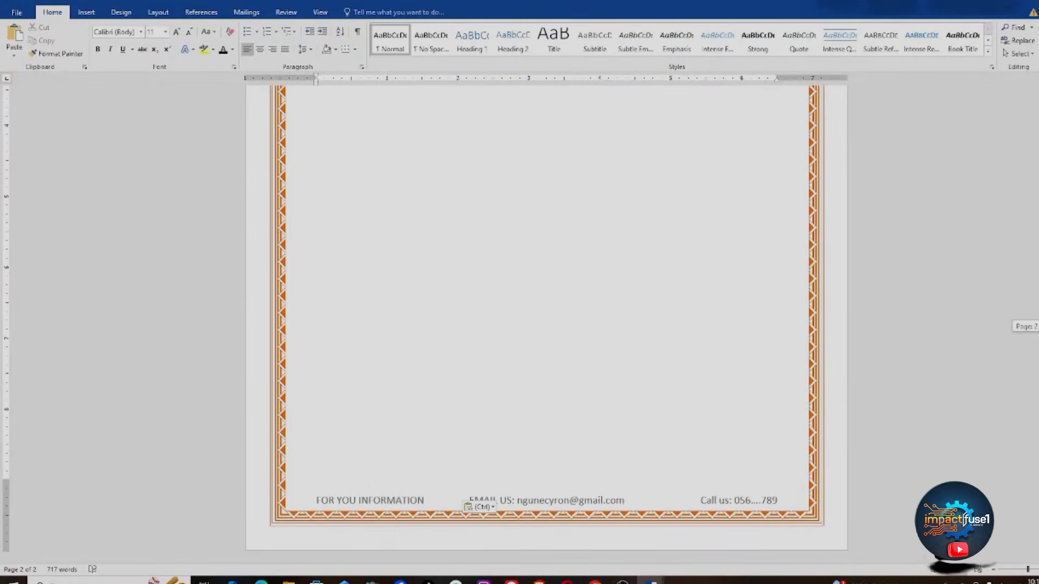
pyautogui.moveTo(1035, 346); pyautogui.dragTo(1004, 164)
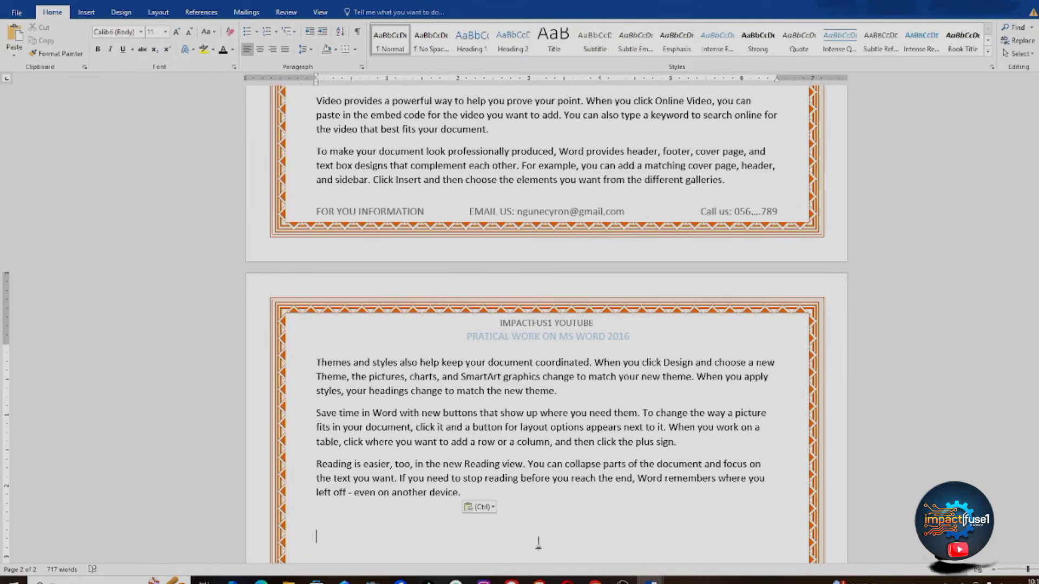
# Step: In Document1's topic list, cross out 'Header and footers', then select the Page management item
pyautogui.moveTo(650, 580)
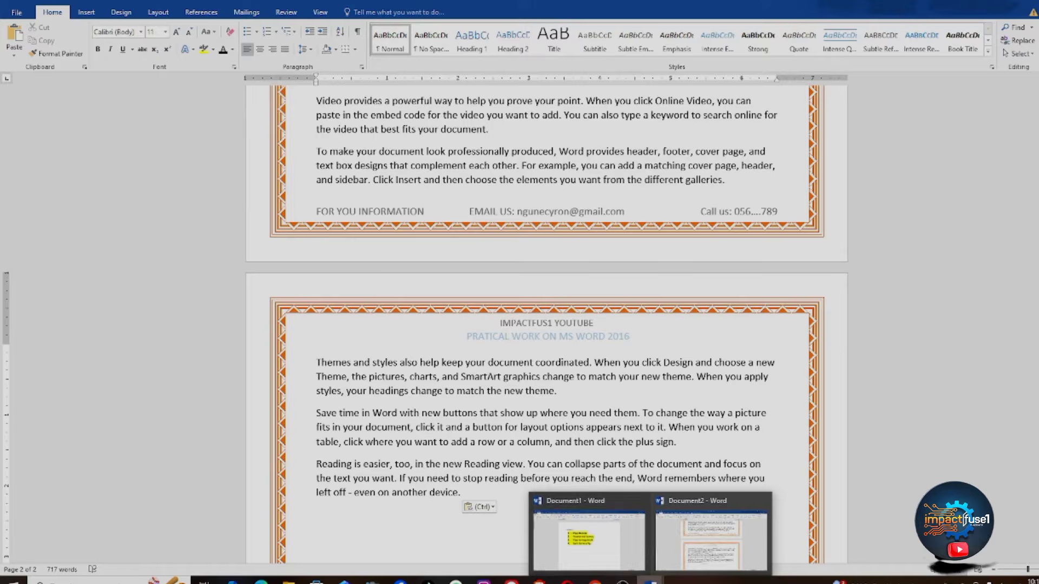
pyautogui.click(591, 545)
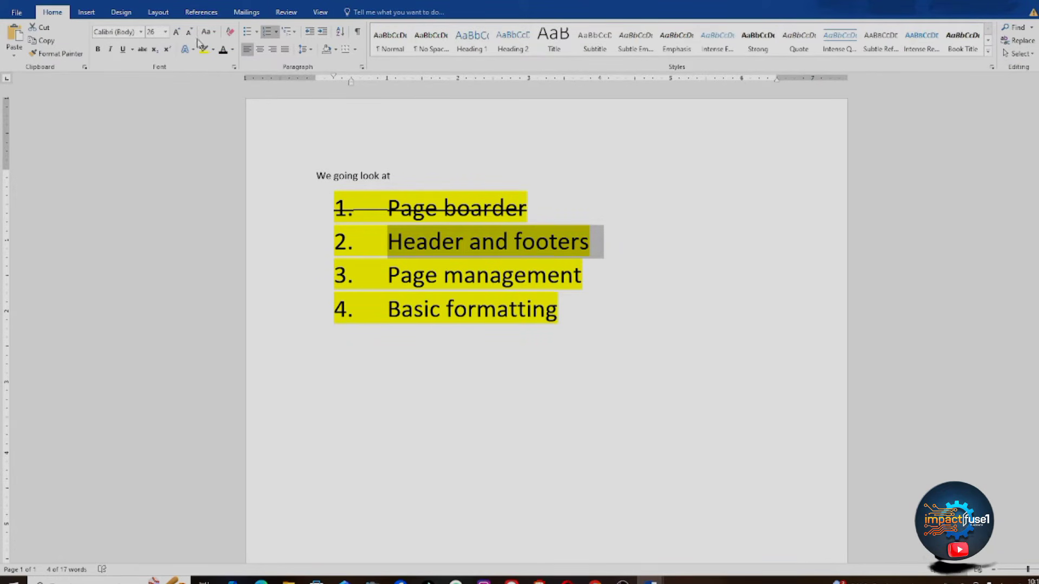
pyautogui.click(143, 51)
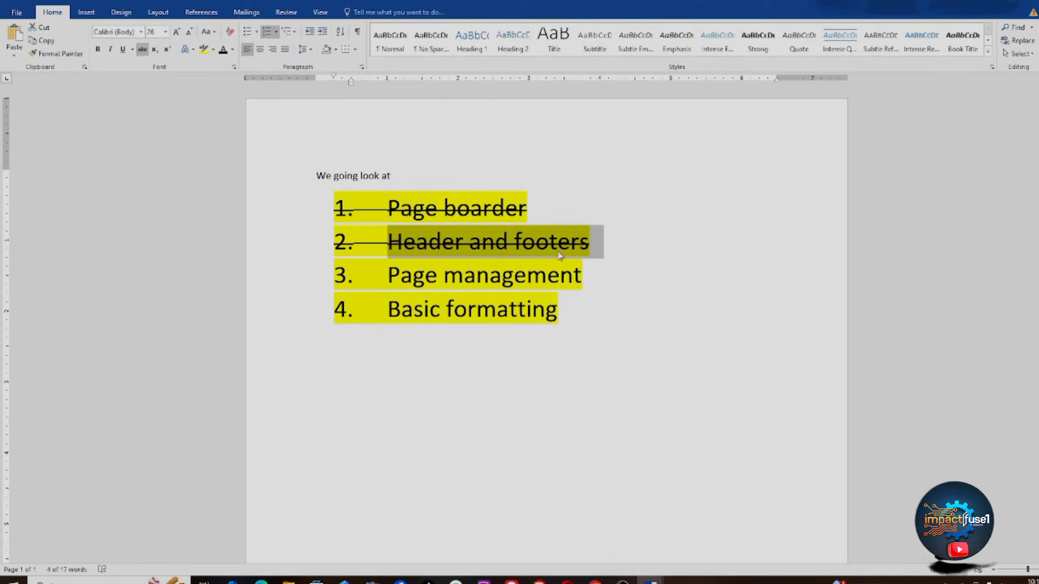
pyautogui.moveTo(603, 253); pyautogui.dragTo(406, 216)
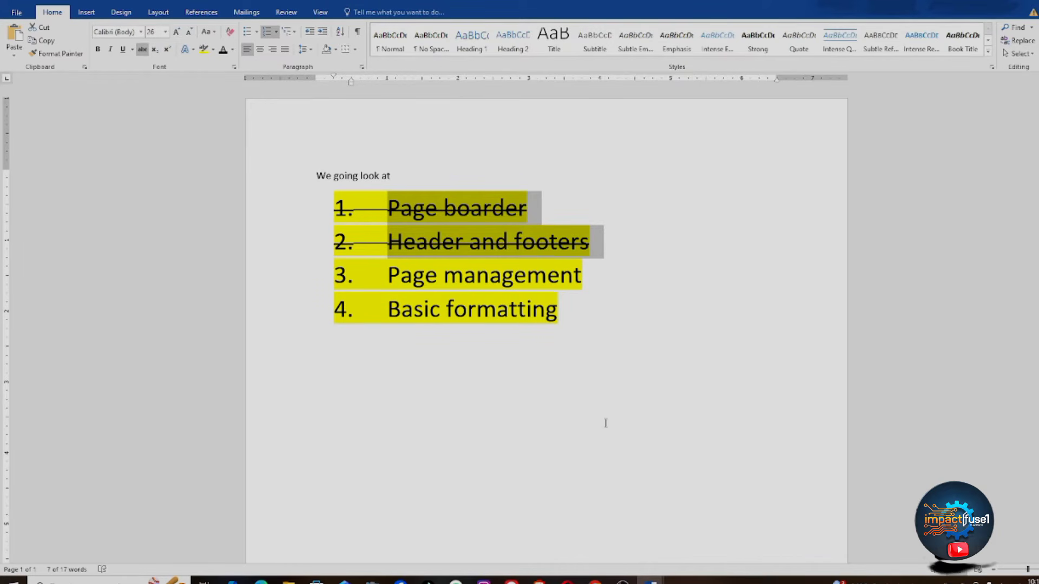
pyautogui.moveTo(585, 278); pyautogui.dragTo(380, 287)
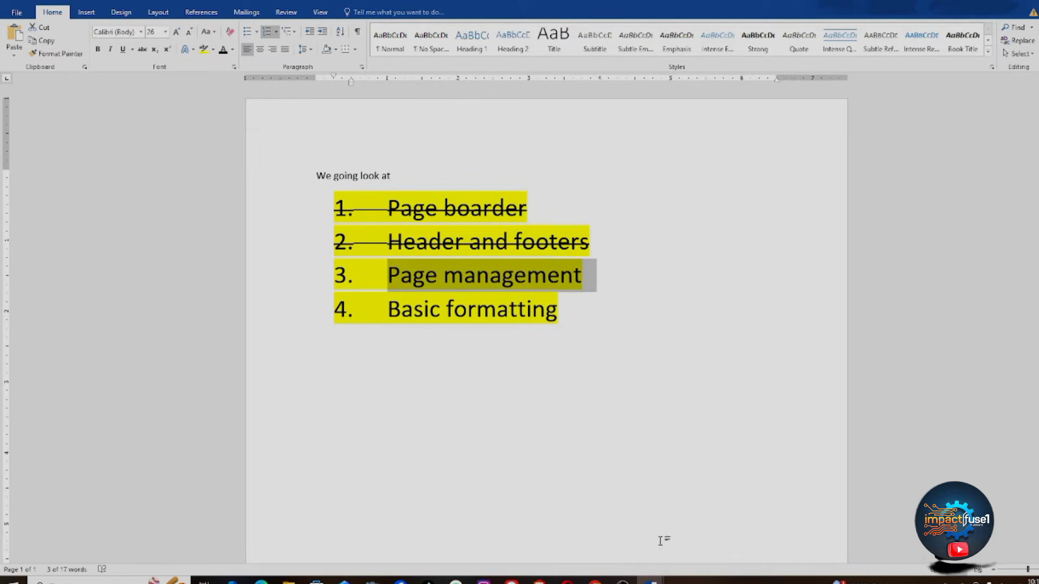
# Step: Switch between the bordered document and the numbered list, then create a blank document with Ctrl+N
pyautogui.moveTo(650, 582)
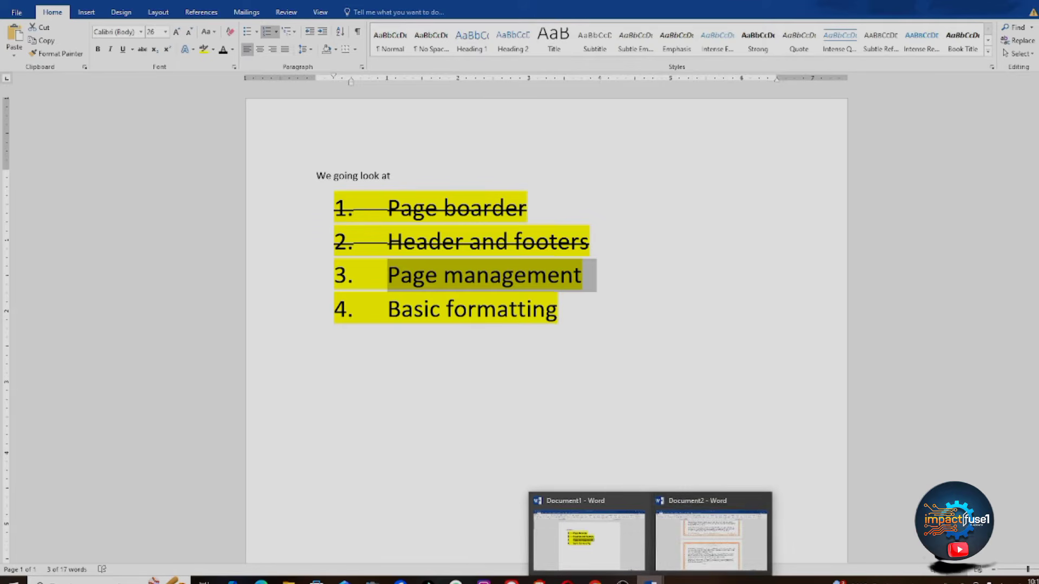
pyautogui.click(703, 541)
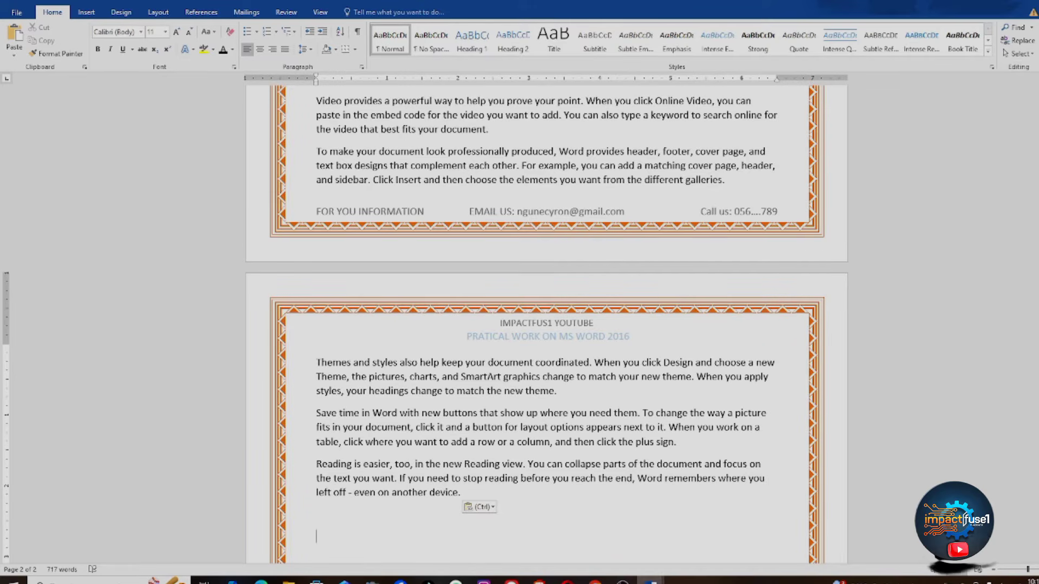
pyautogui.moveTo(647, 579)
pyautogui.click(595, 535)
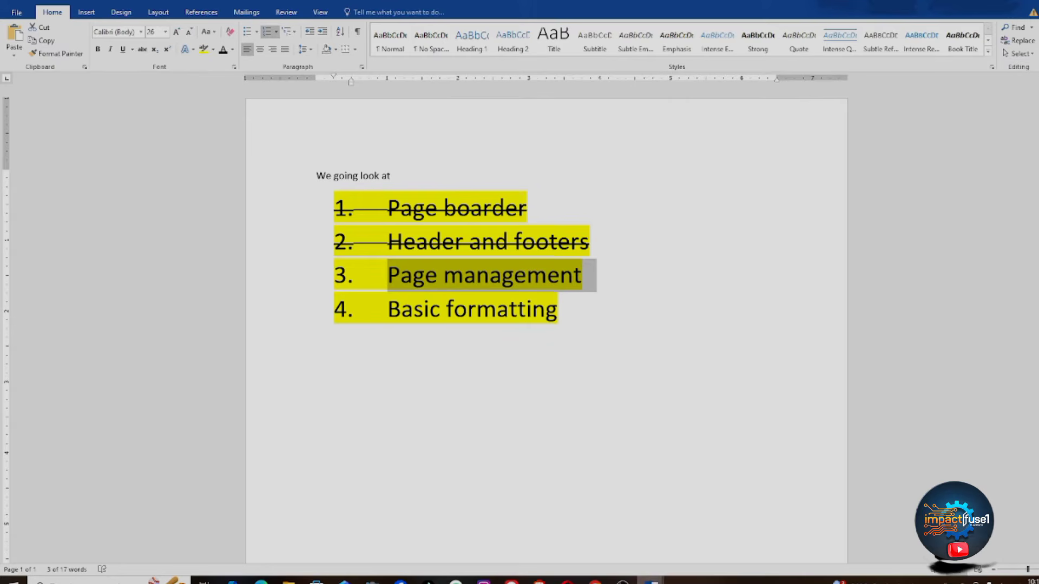
pyautogui.moveTo(650, 581)
pyautogui.click(689, 560)
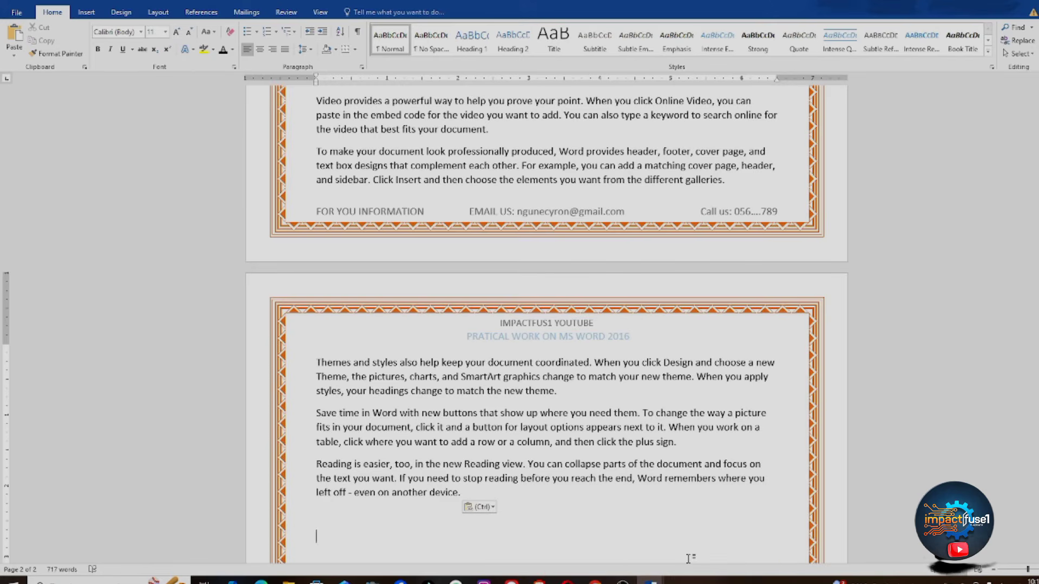
pyautogui.hotkey('ctrl', 'n')
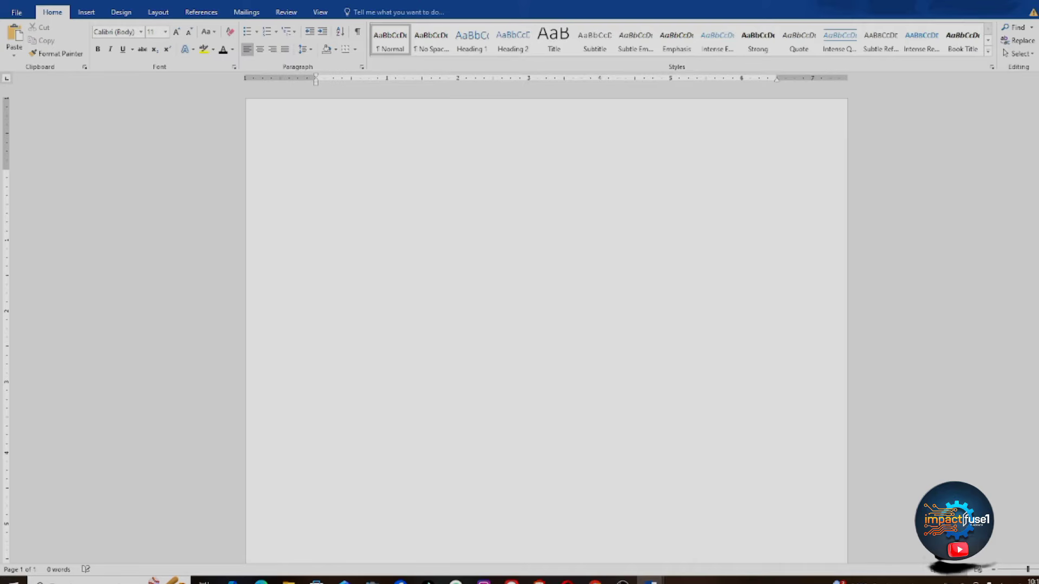
pyautogui.scroll(-5, 546, 325)
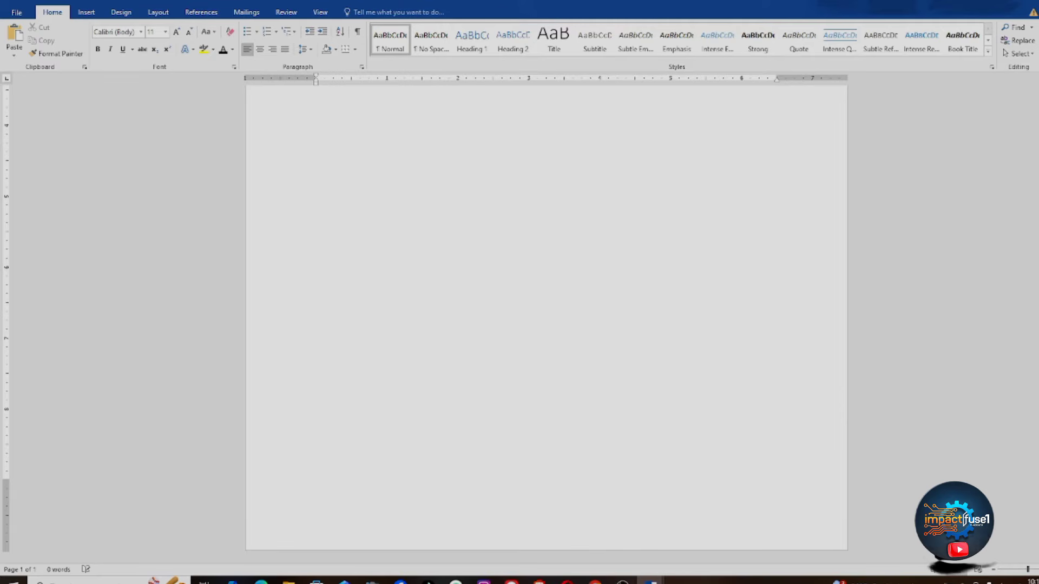
pyautogui.scroll(5, 577, 192)
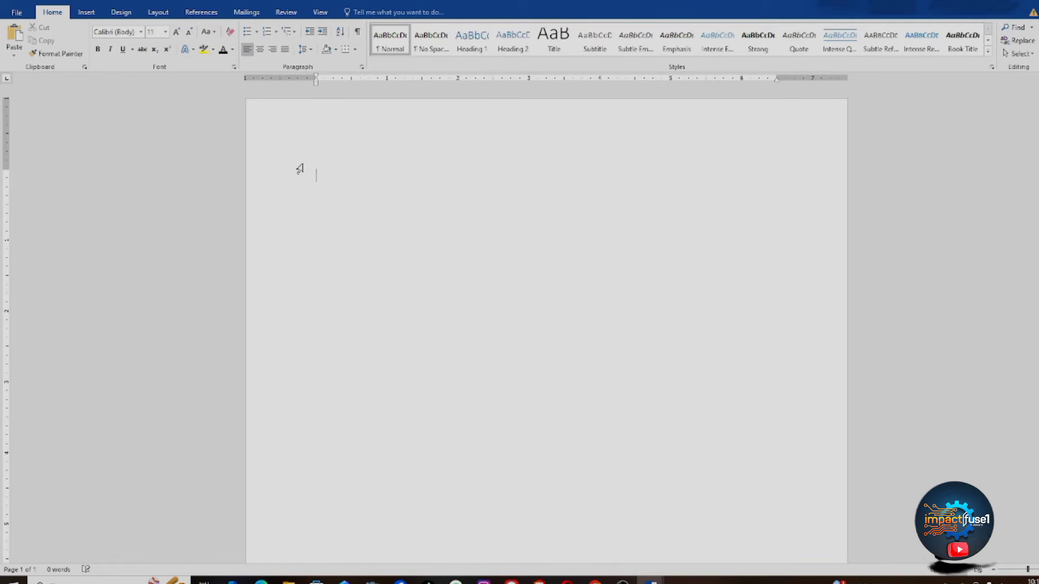
pyautogui.write('10000')
pyautogui.press('BackSpace')
pyautogui.press('BackSpace')
pyautogui.press('BackSpace')
pyautogui.press('BackSpace')
pyautogui.press('BackSpace')
# Step: Open Page Setup from the Layout margin presets to view the 1-inch margins
pyautogui.click(158, 14)
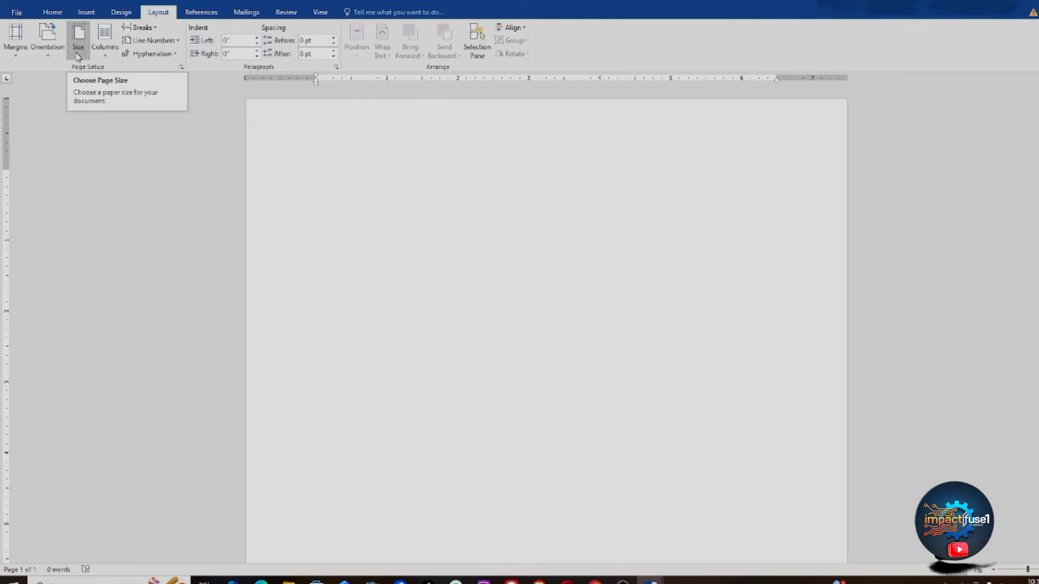
pyautogui.click(12, 54)
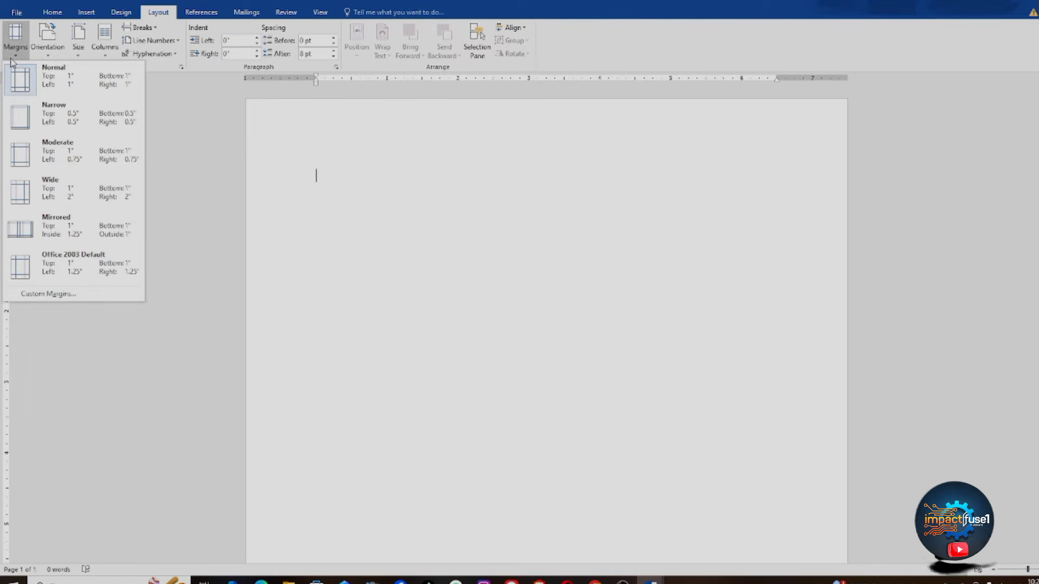
pyautogui.click(156, 12)
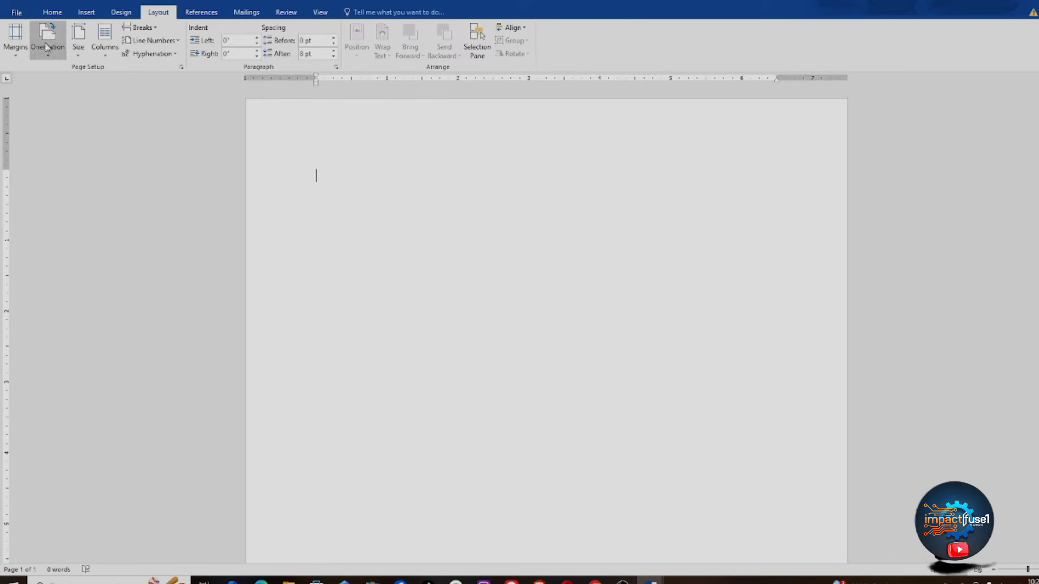
pyautogui.click(15, 44)
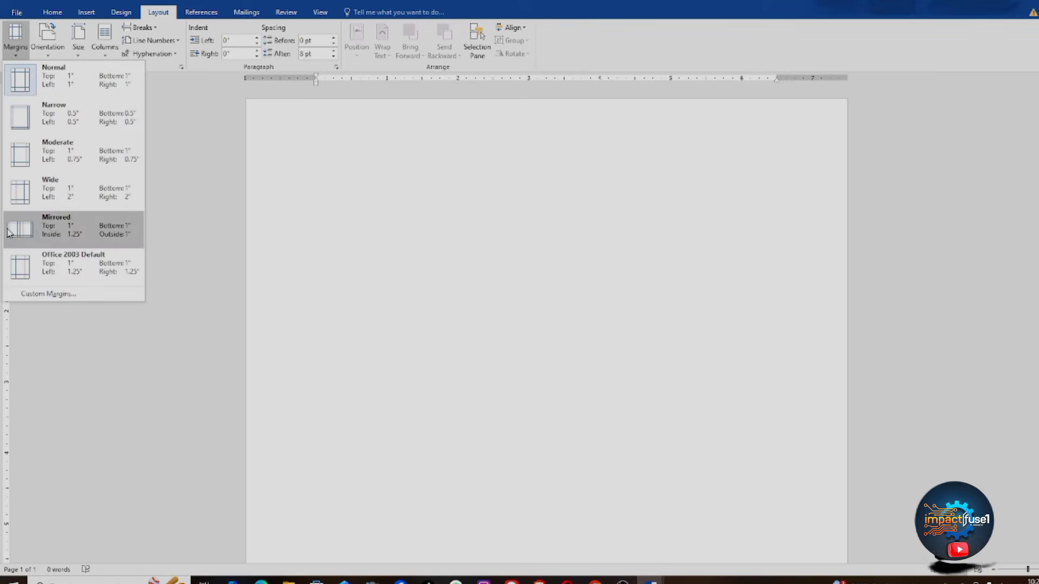
pyautogui.click(43, 294)
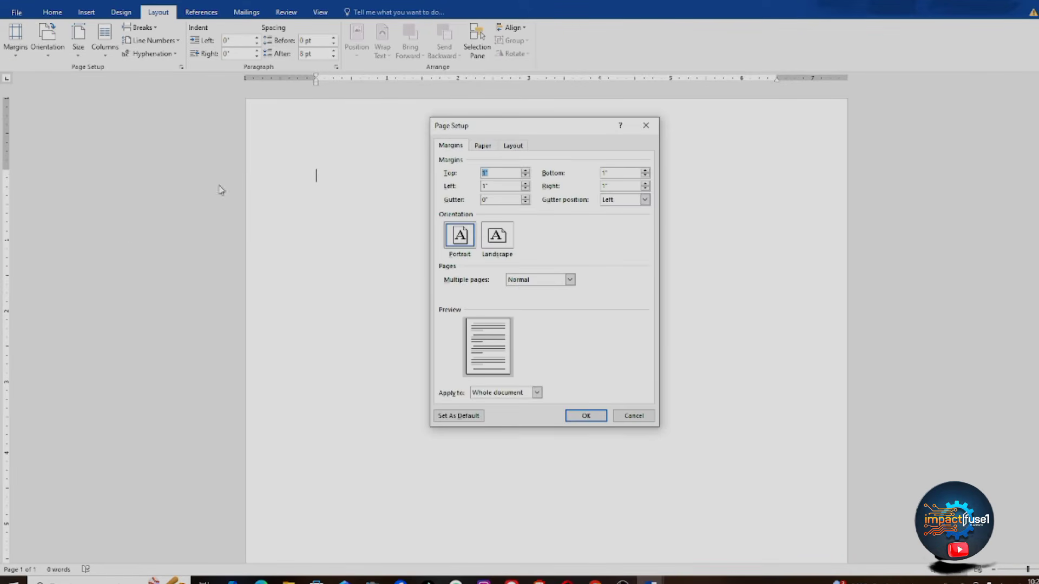
# Step: Reopen Page Setup and confirm 1-inch margins applied to the whole document
pyautogui.click(646, 130)
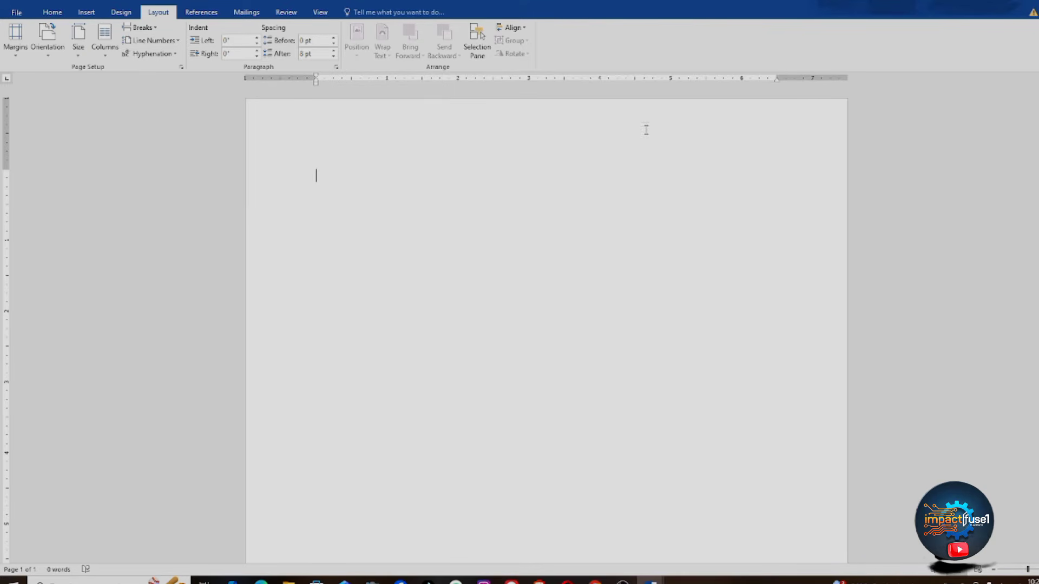
pyautogui.click(8, 55)
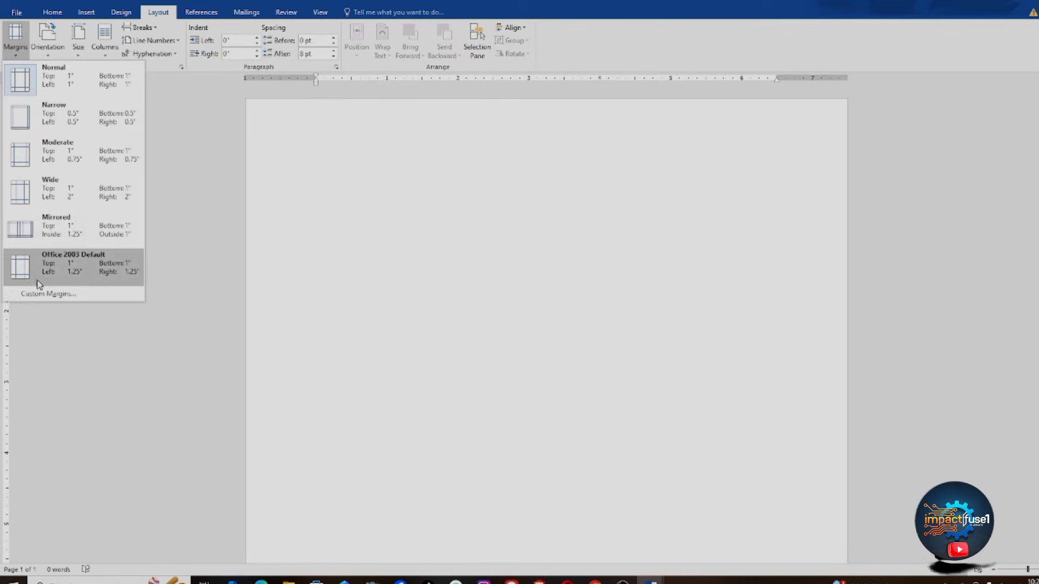
pyautogui.click(54, 297)
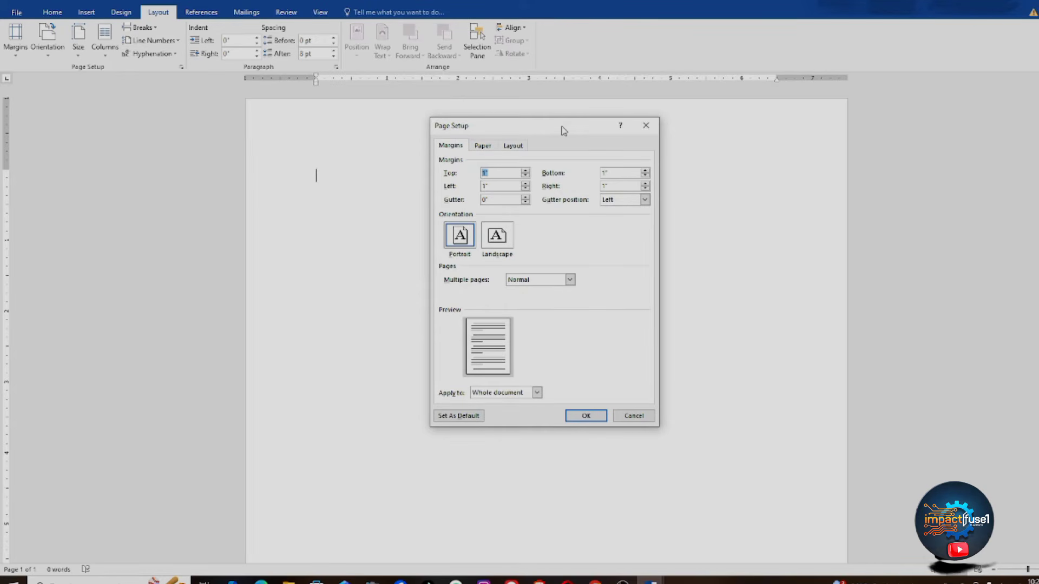
pyautogui.moveTo(563, 130); pyautogui.dragTo(494, 166)
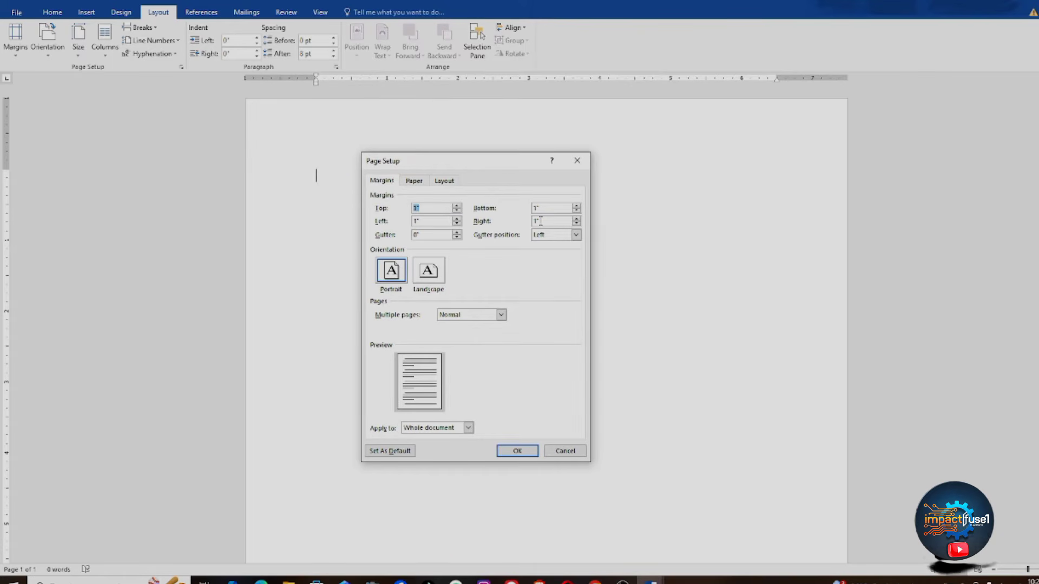
pyautogui.click(468, 428)
pyautogui.click(468, 428)
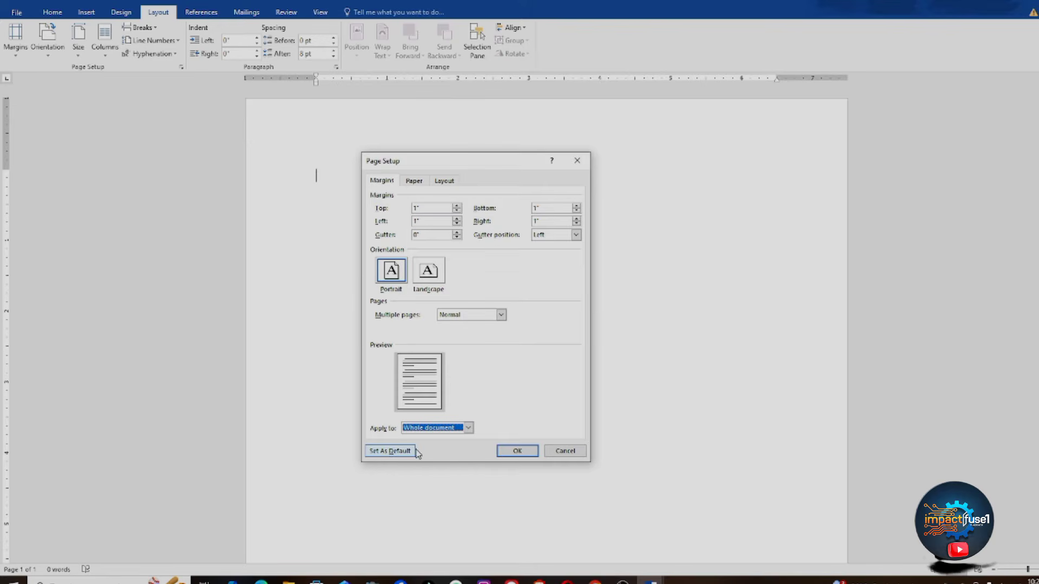
pyautogui.click(528, 452)
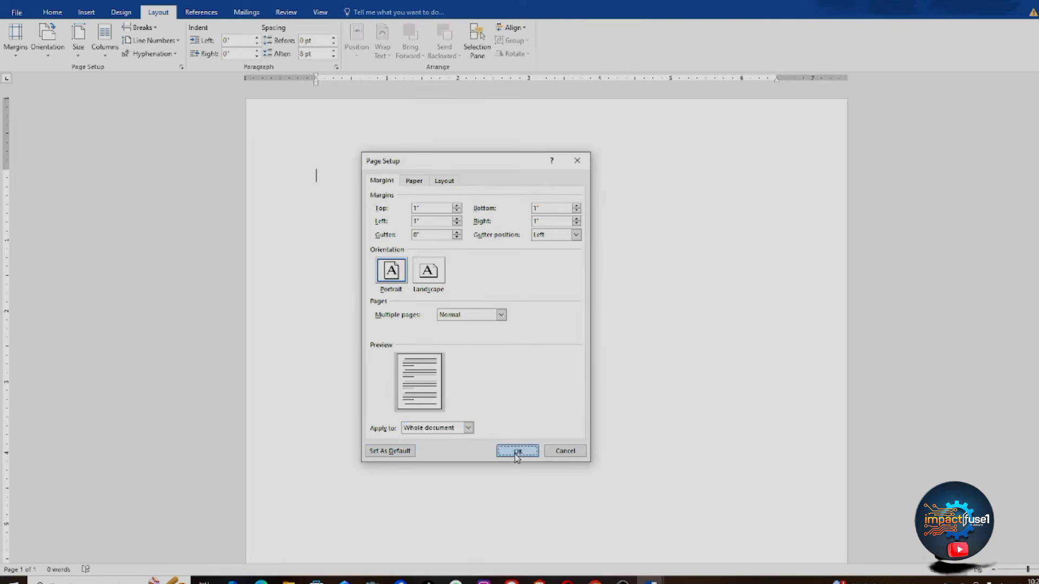
pyautogui.click(48, 56)
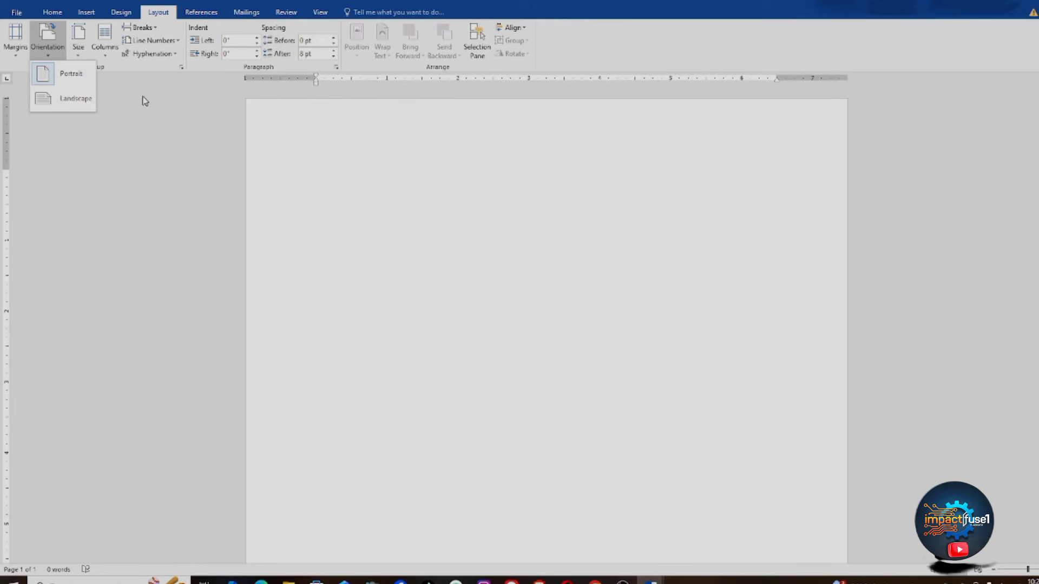
# Step: Change the blank page from Portrait to Landscape orientation
pyautogui.click(149, 54)
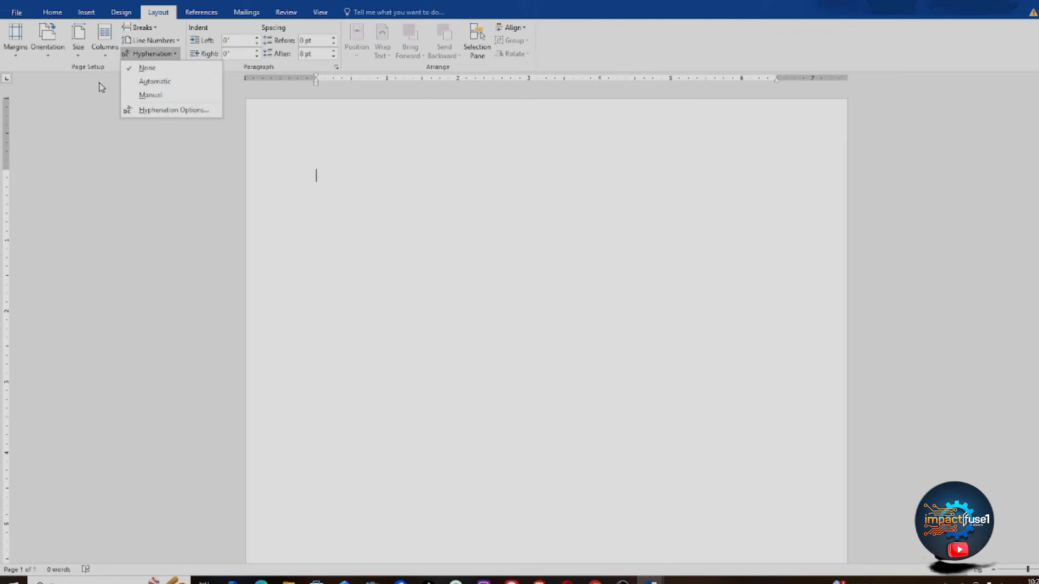
pyautogui.click(46, 48)
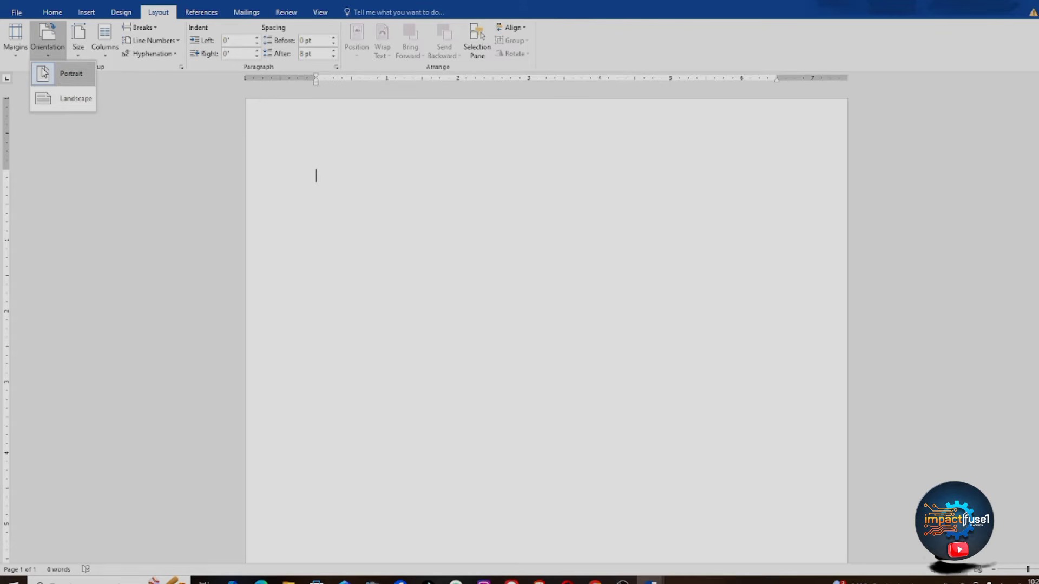
pyautogui.click(59, 102)
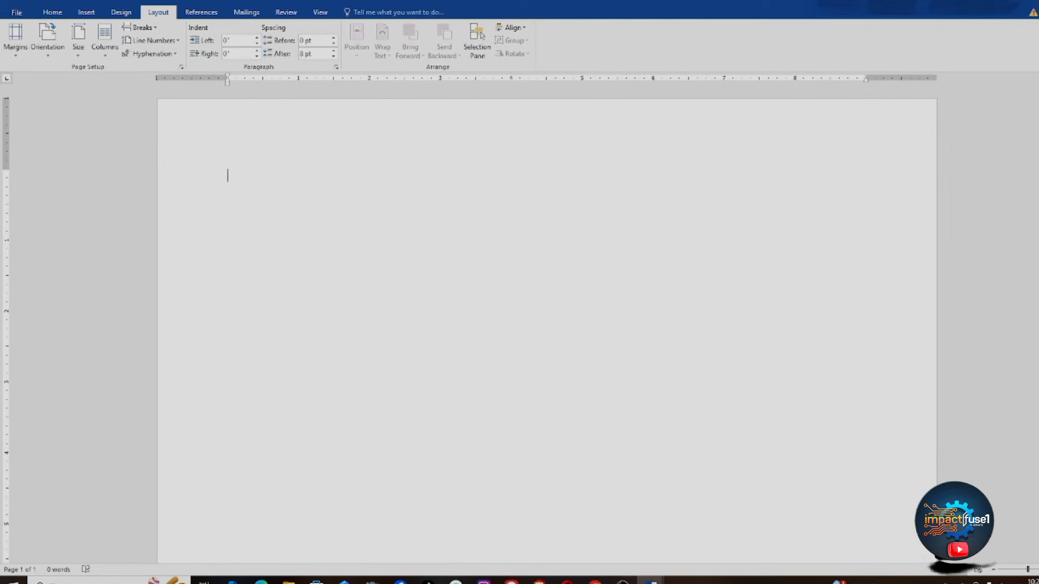
pyautogui.scroll(-1, 547, 325)
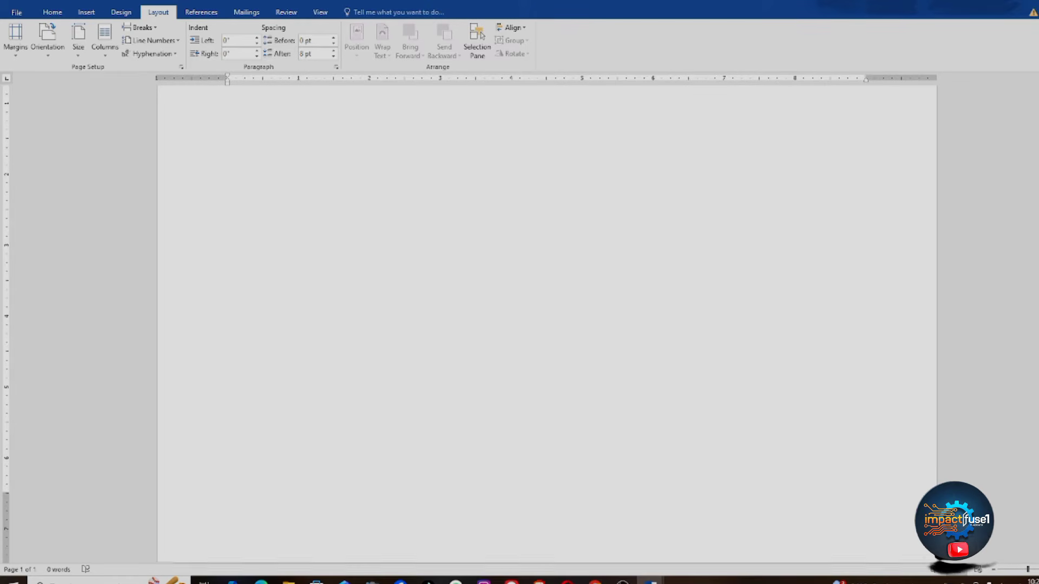
pyautogui.scroll(1, 546, 325)
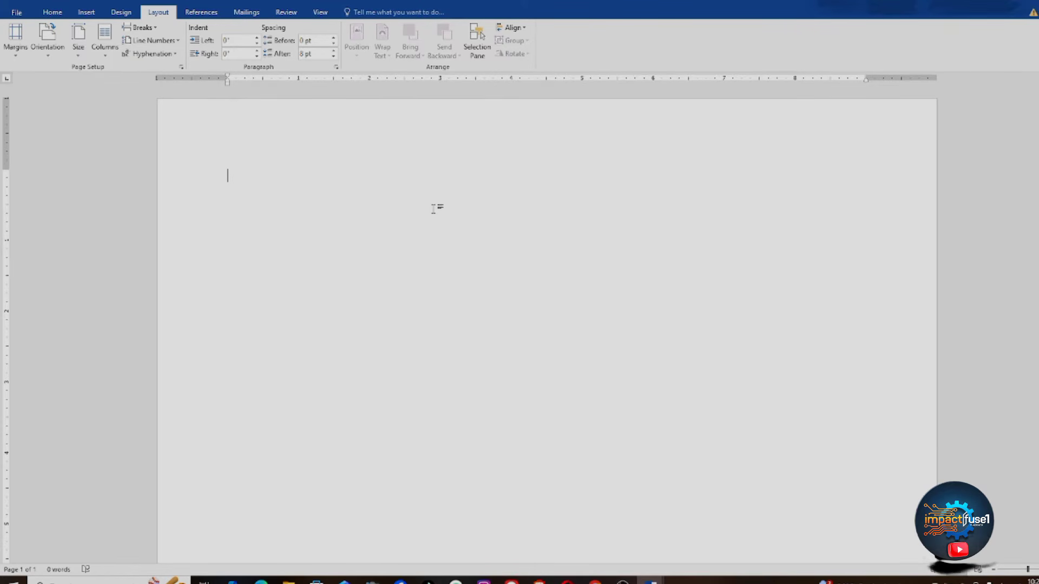
# Step: Set orientation back to Portrait and switch the paper size from Letter to A4
pyautogui.click(47, 59)
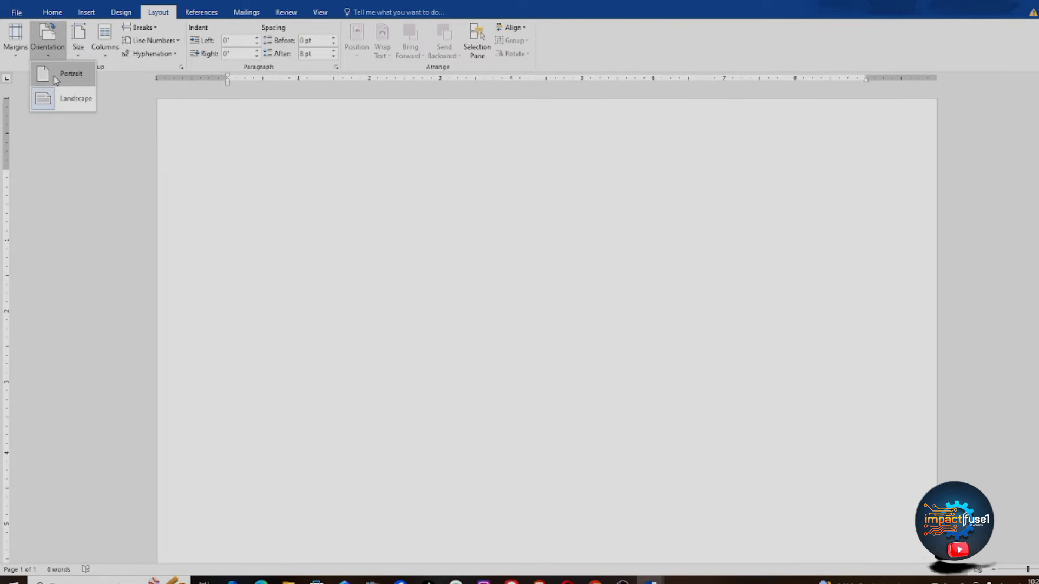
pyautogui.click(55, 77)
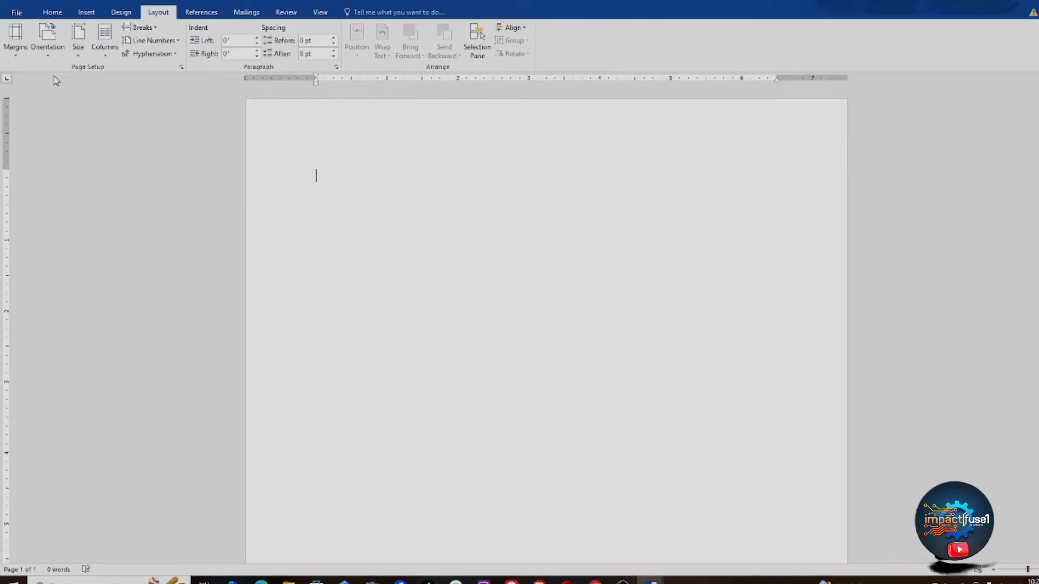
pyautogui.click(78, 57)
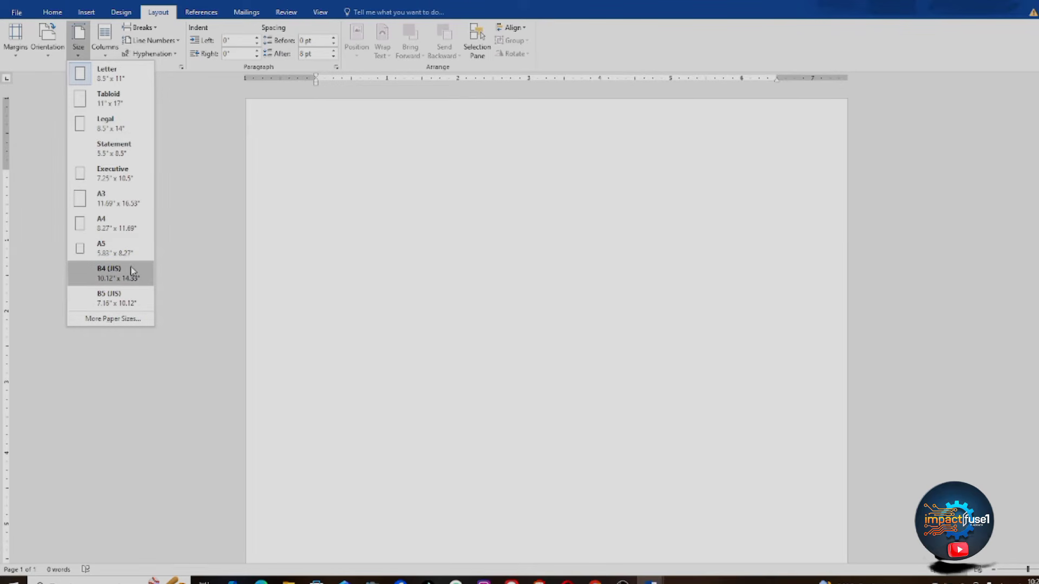
pyautogui.click(110, 321)
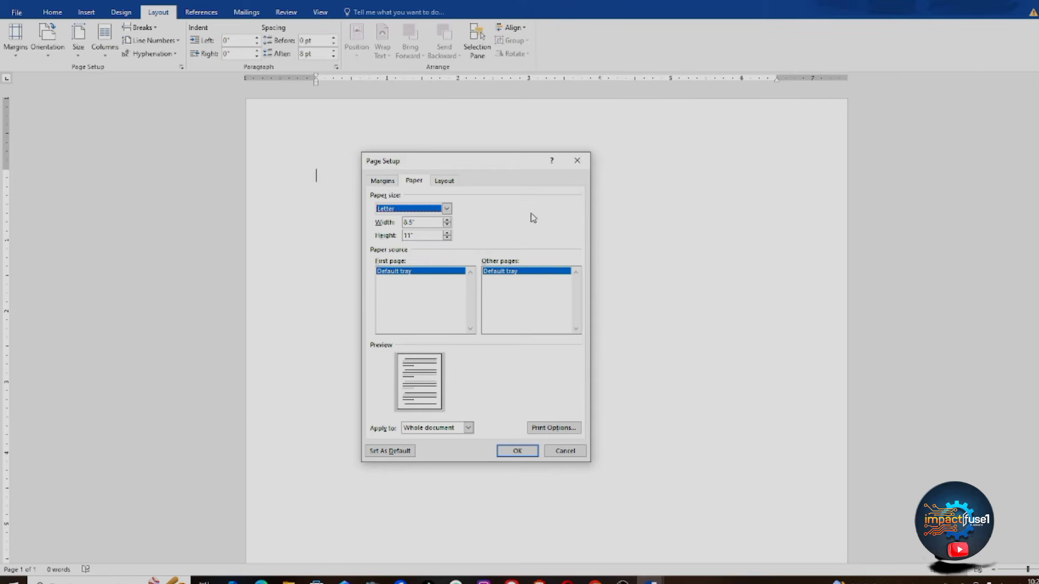
pyautogui.click(576, 161)
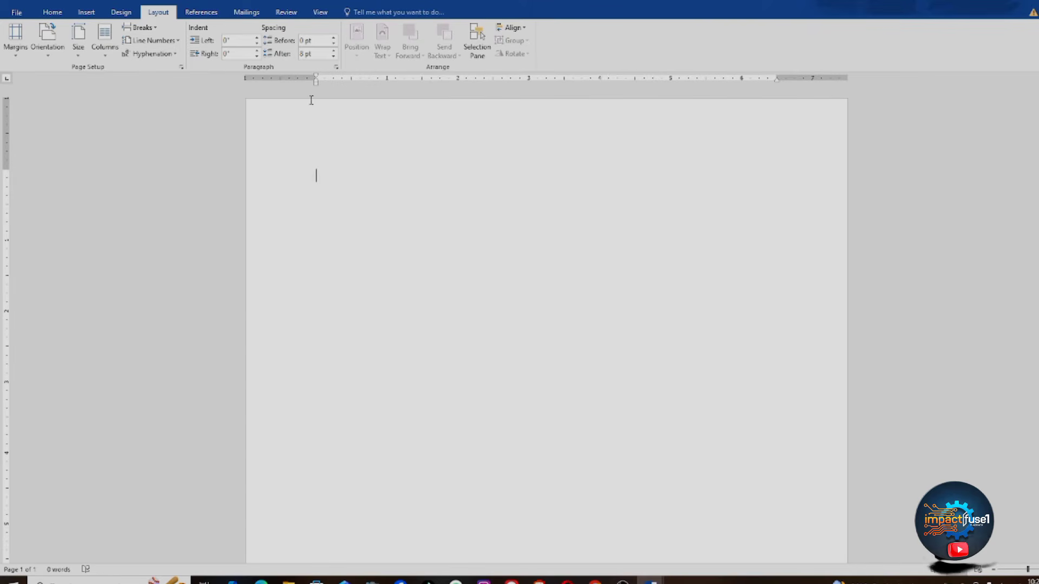
pyautogui.click(78, 49)
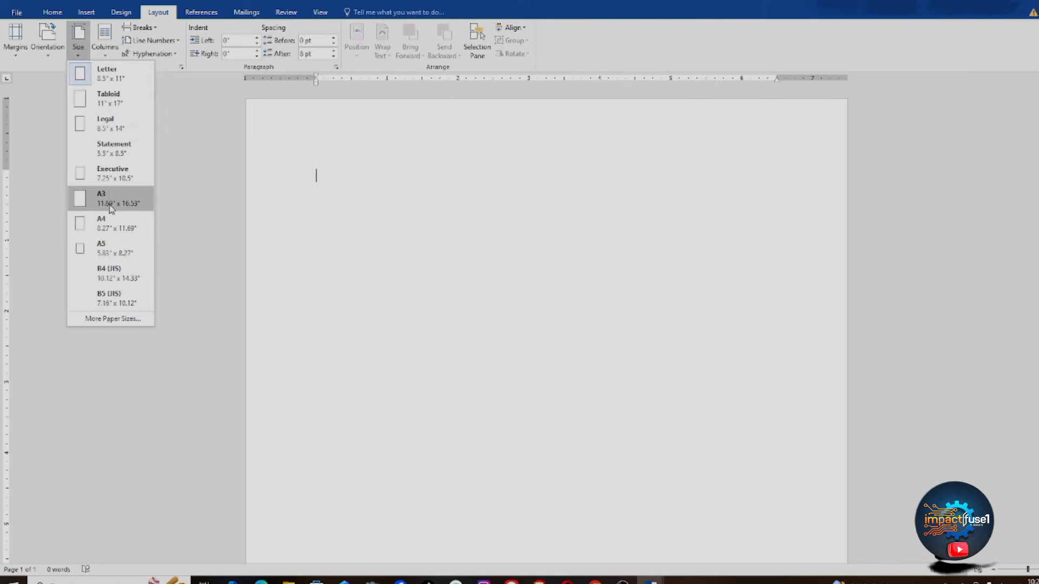
pyautogui.click(118, 226)
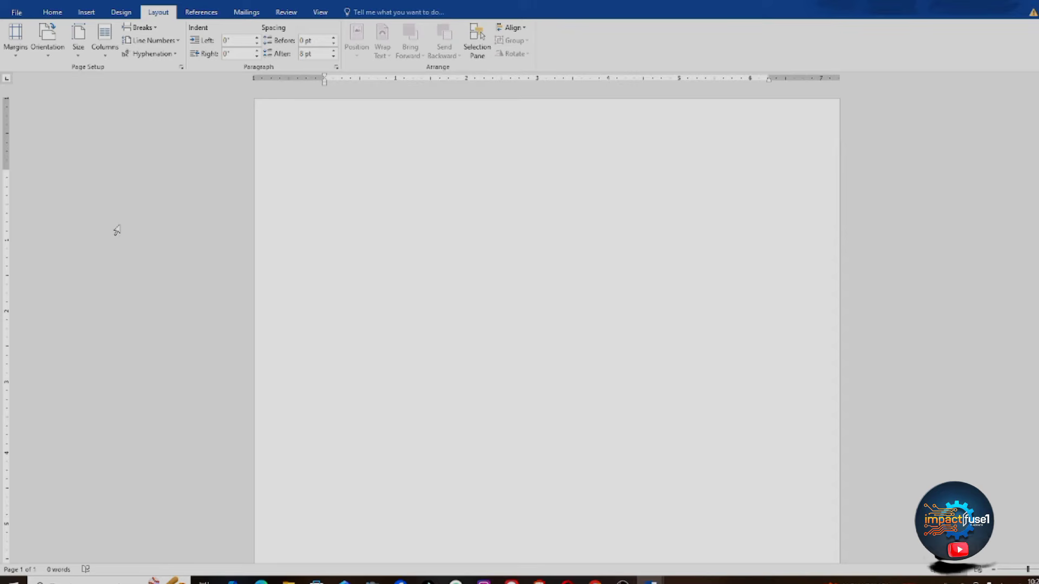
pyautogui.click(105, 49)
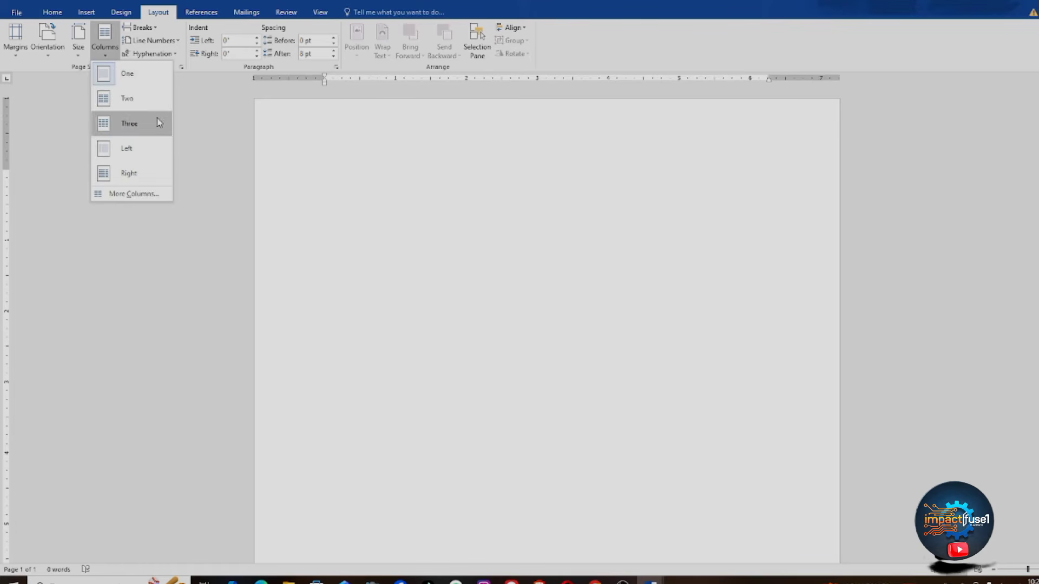
pyautogui.click(270, 147)
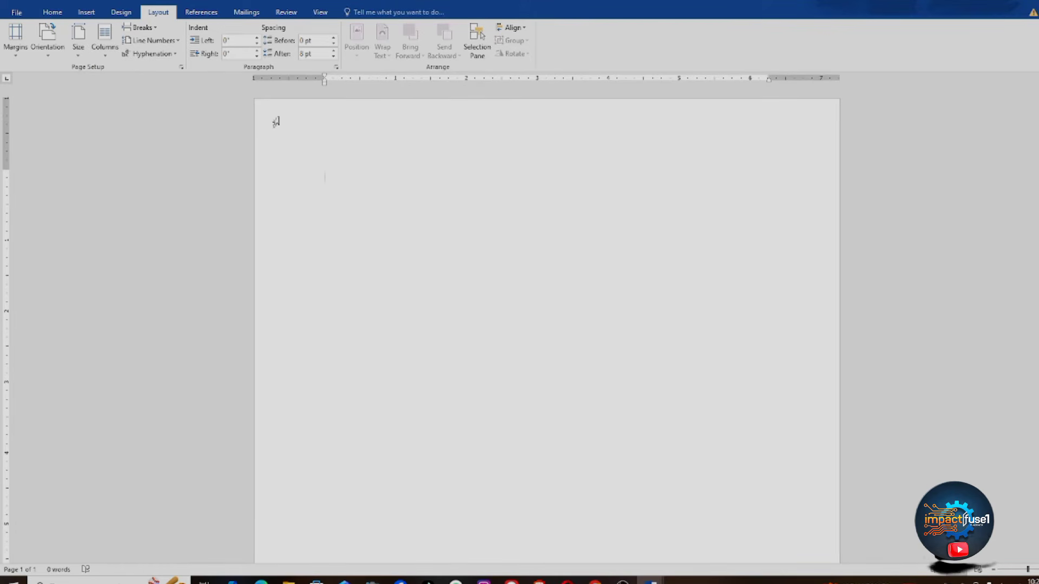
pyautogui.click(16, 13)
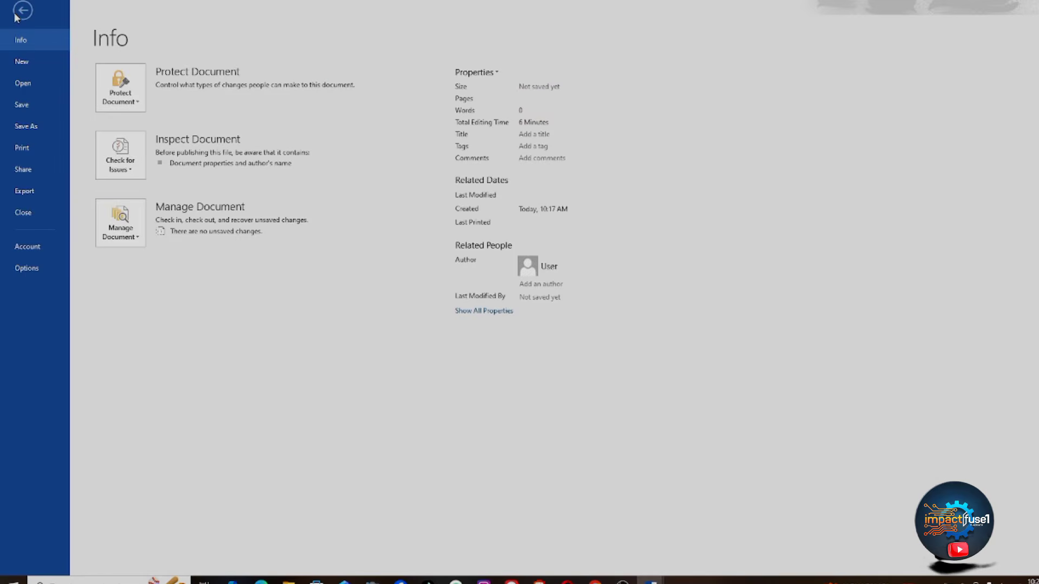
pyautogui.click(16, 15)
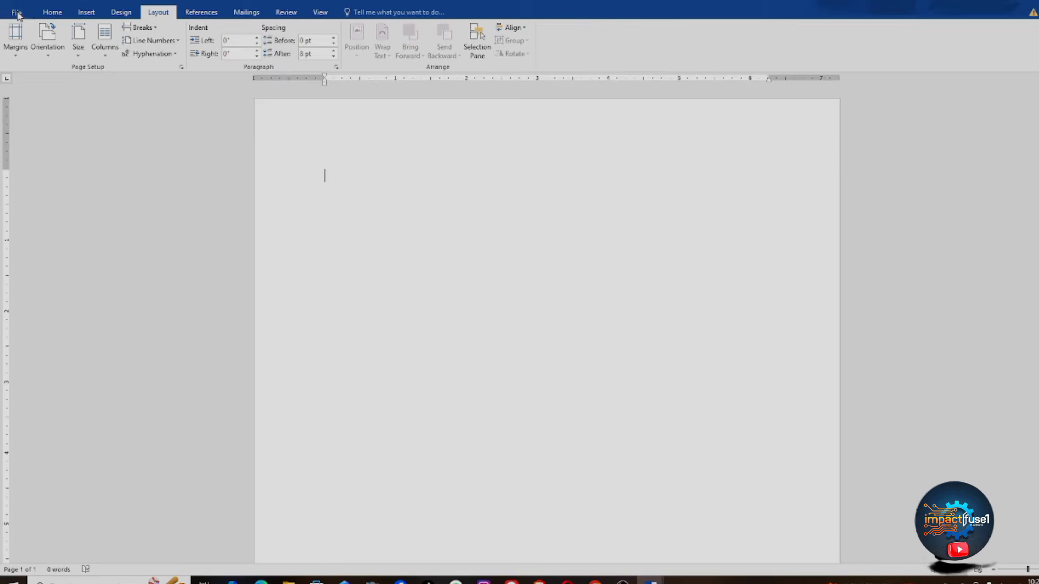
pyautogui.click(17, 13)
pyautogui.click(17, 15)
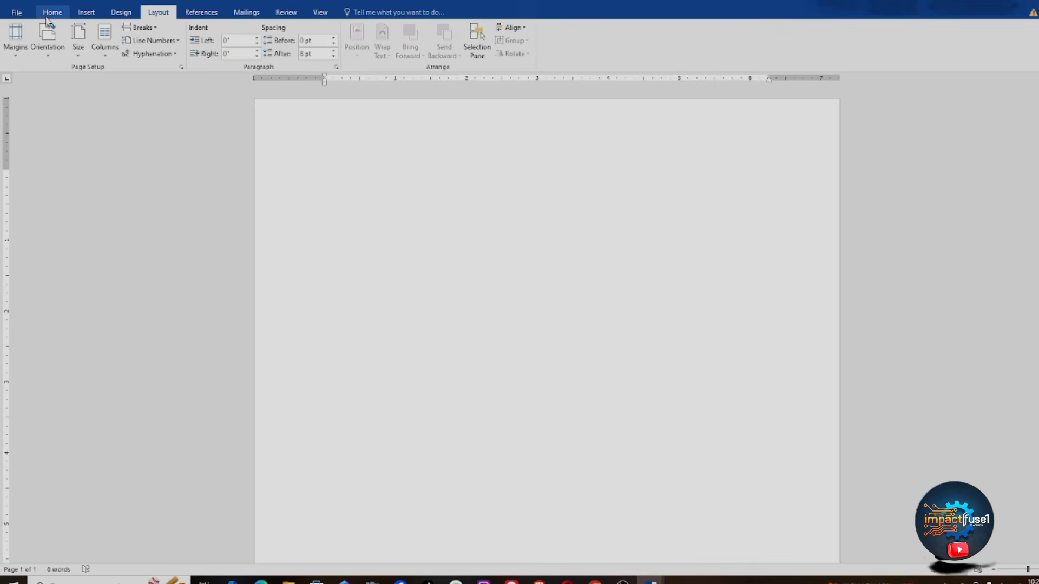
# Step: Show the Home tab's font, paragraph and style tools for the empty A4 page
pyautogui.click(48, 15)
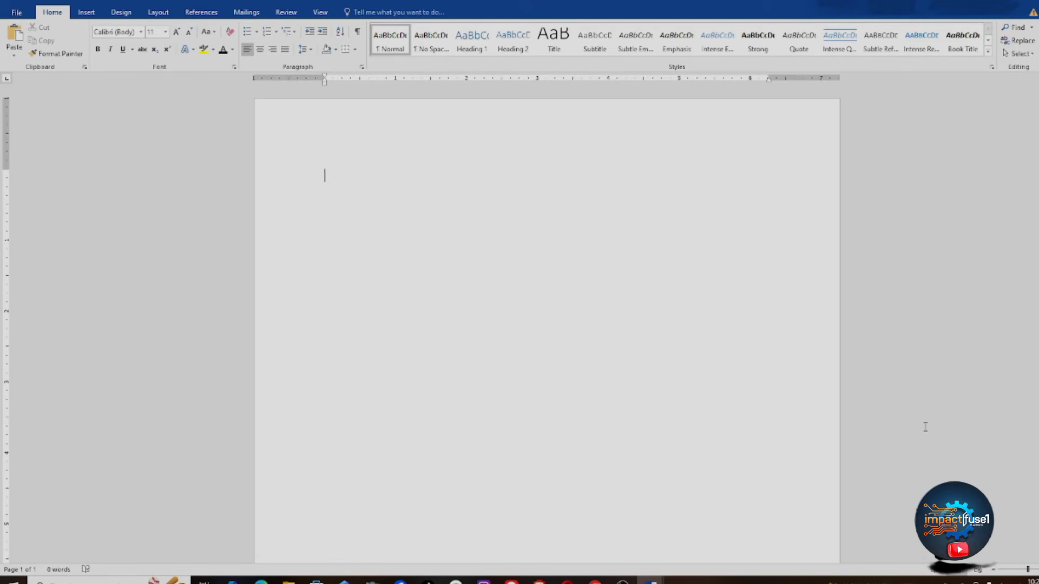
pyautogui.scroll(-2, 546, 325)
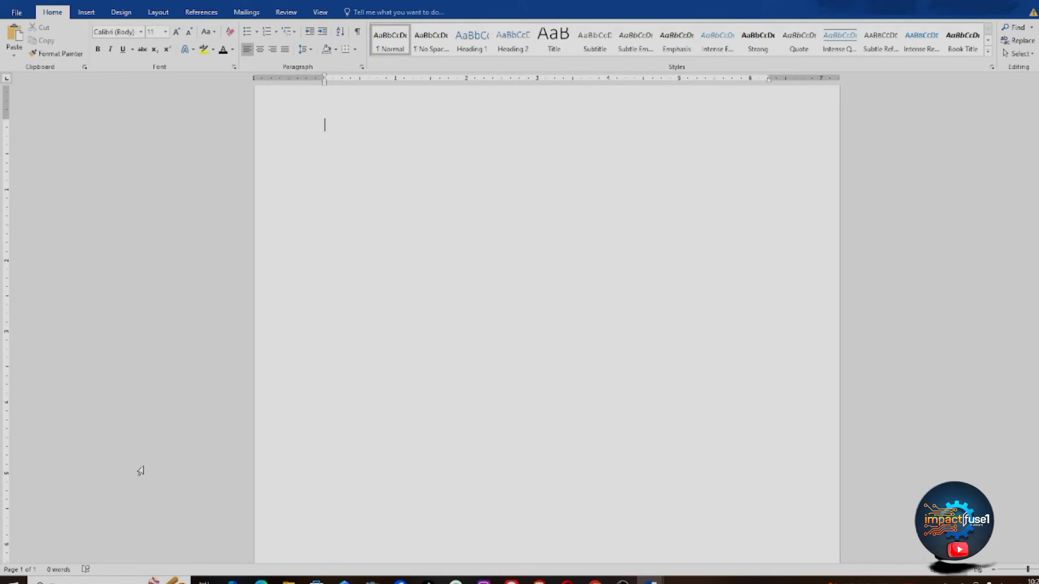
pyautogui.moveTo(129, 470); pyautogui.dragTo(171, 564)
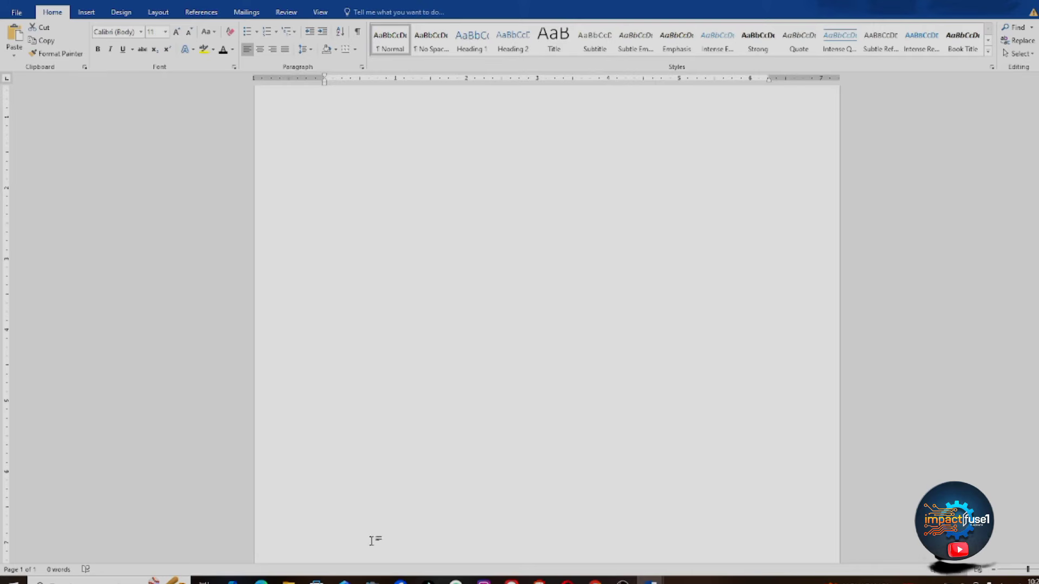
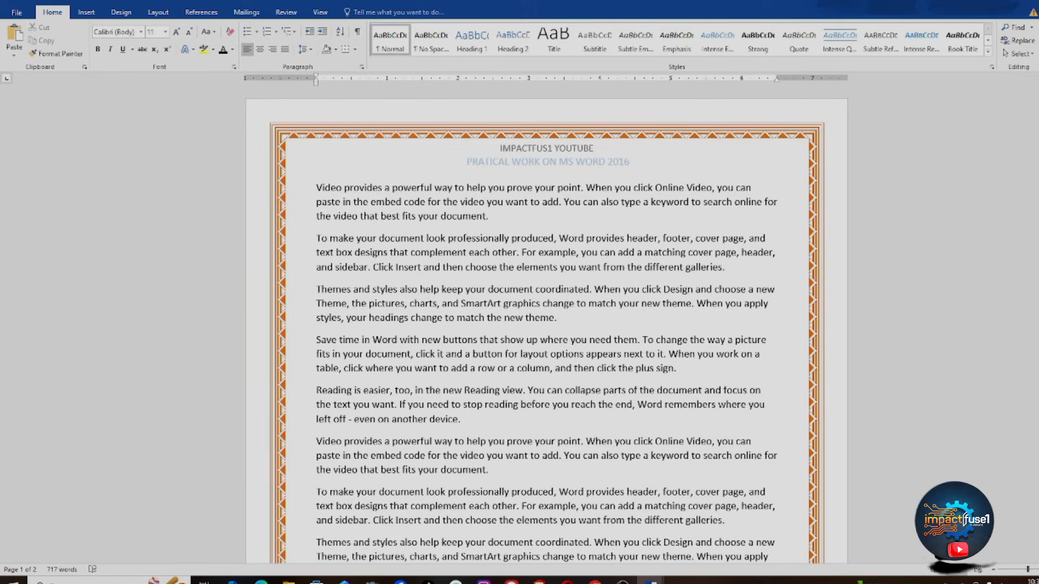
# Step: Look through the font name, font size and Change Case menus without changing anything
pyautogui.click(488, 289)
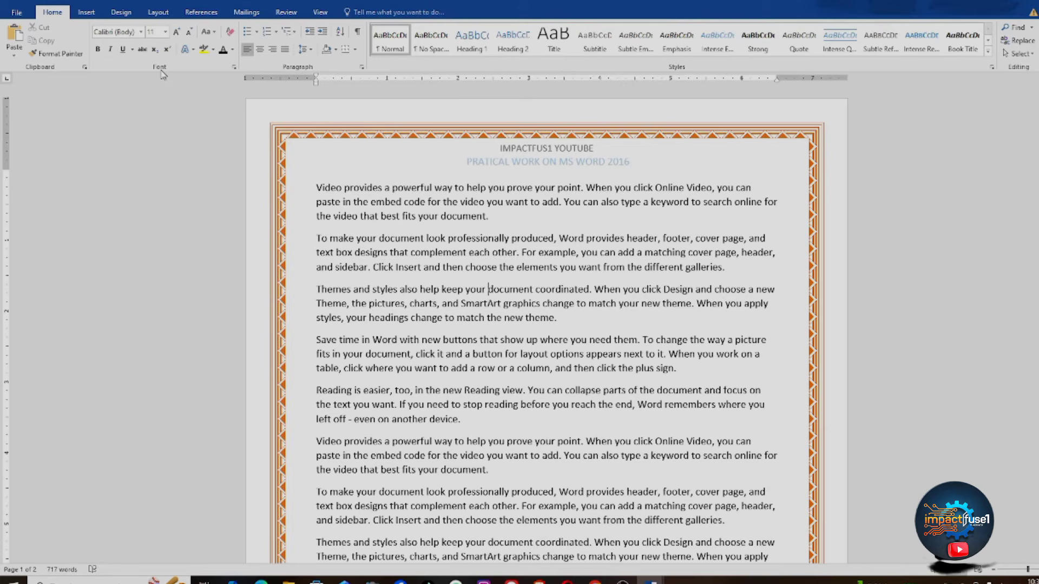
pyautogui.click(141, 33)
pyautogui.click(165, 33)
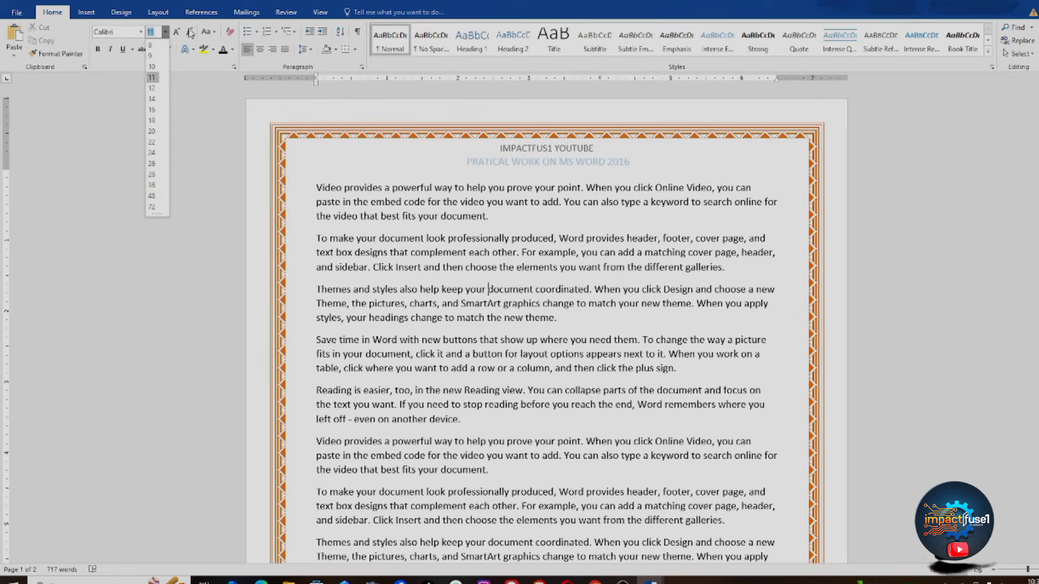
pyautogui.click(211, 33)
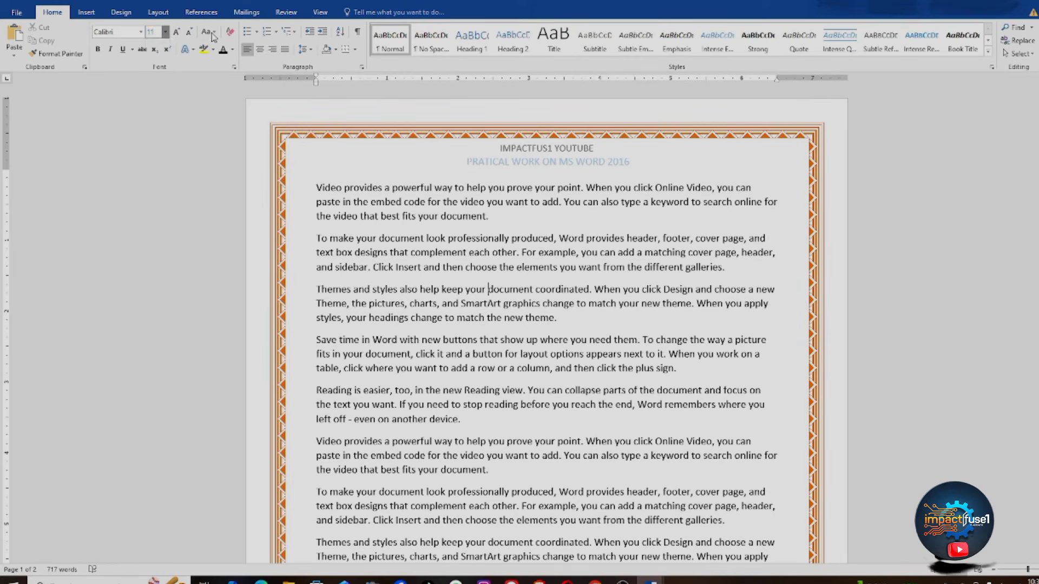
pyautogui.click(405, 280)
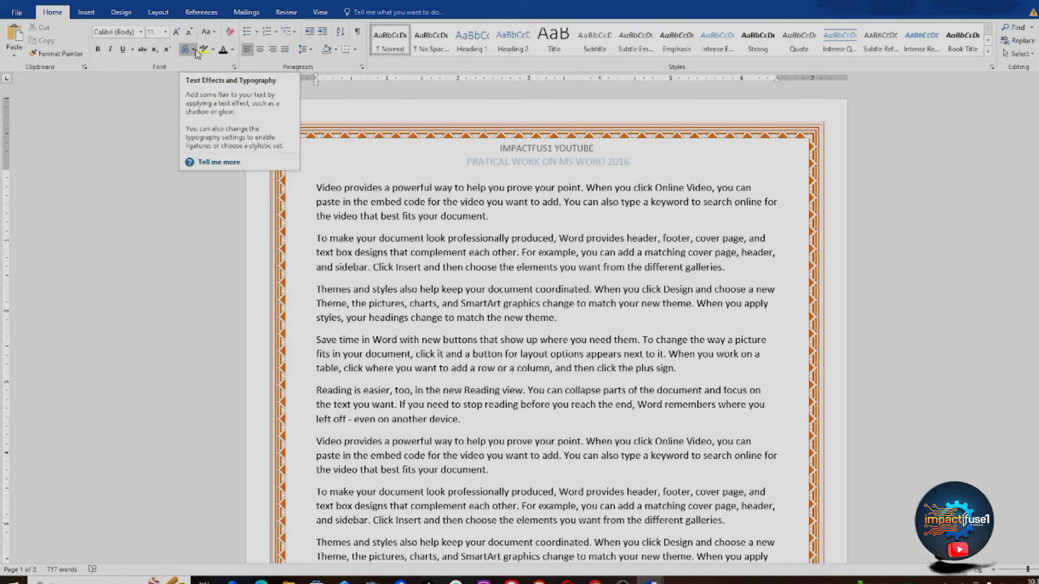
# Step: Select all of the document's text with Ctrl+A
pyautogui.click(295, 189)
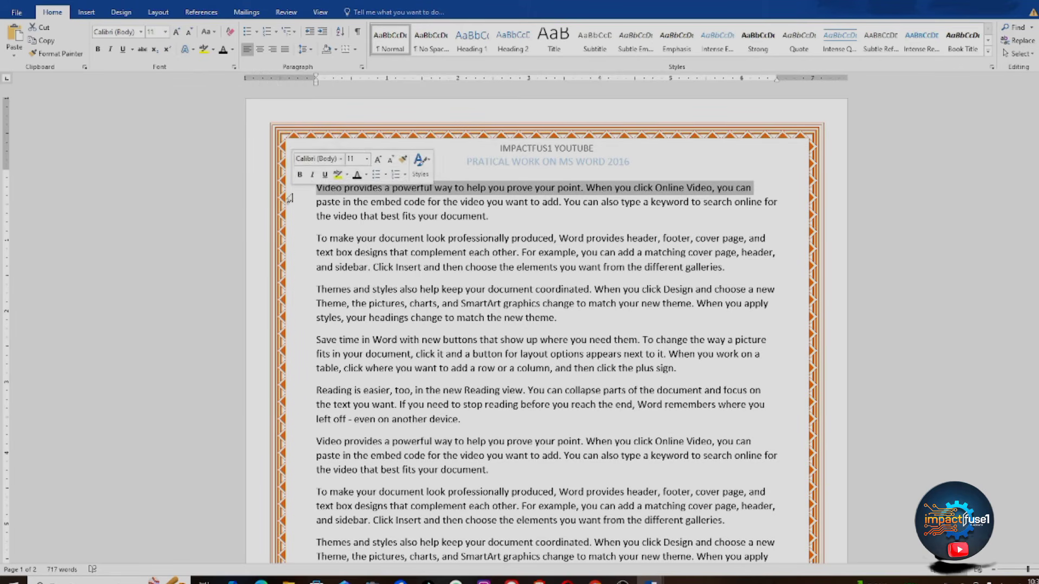
pyautogui.click(475, 274)
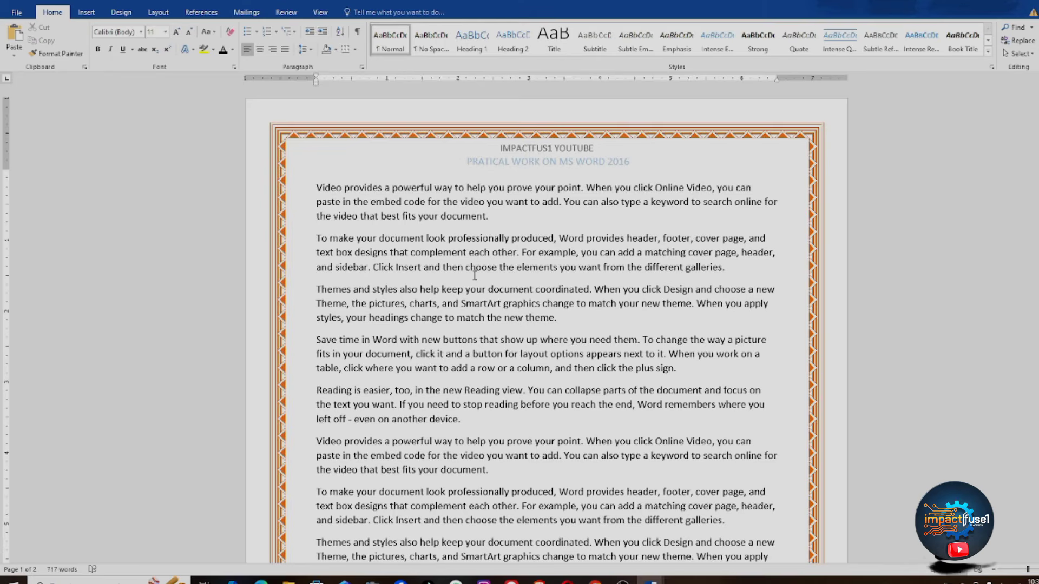
pyautogui.hotkey('ctrl', 'a')
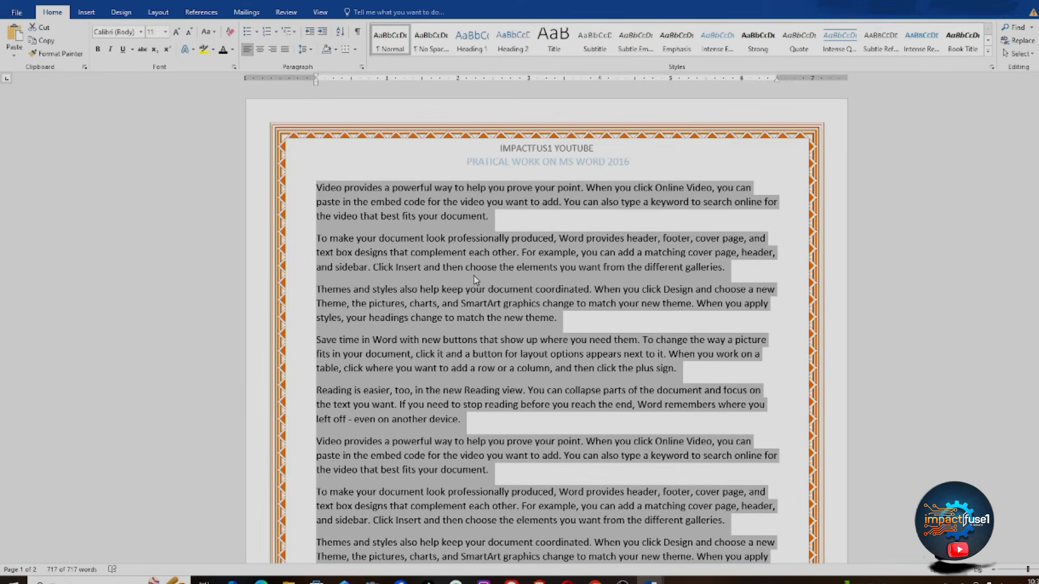
# Step: Change the selected text's font from Calibri to Arial
pyautogui.click(140, 32)
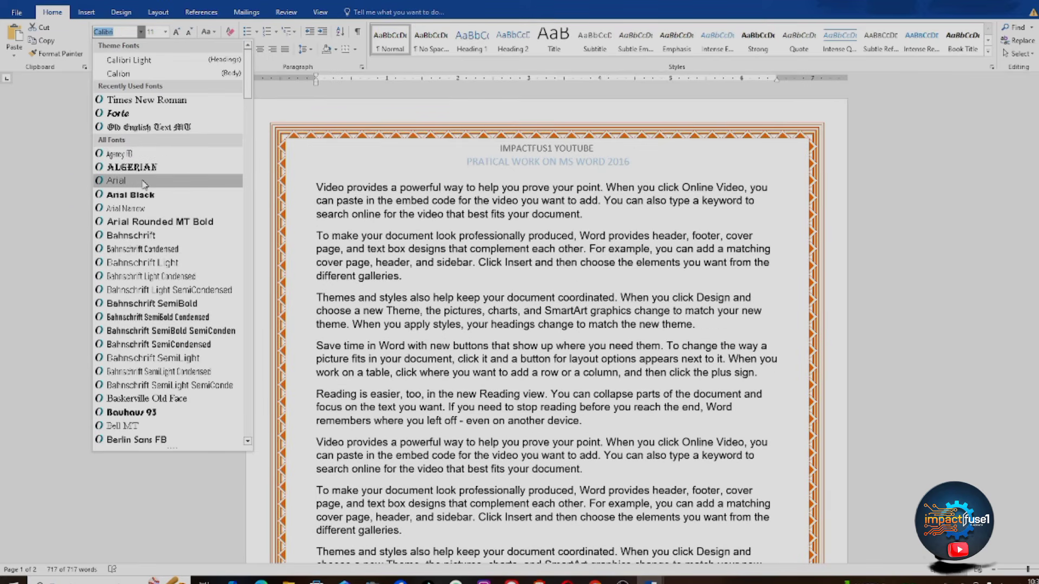
pyautogui.click(144, 182)
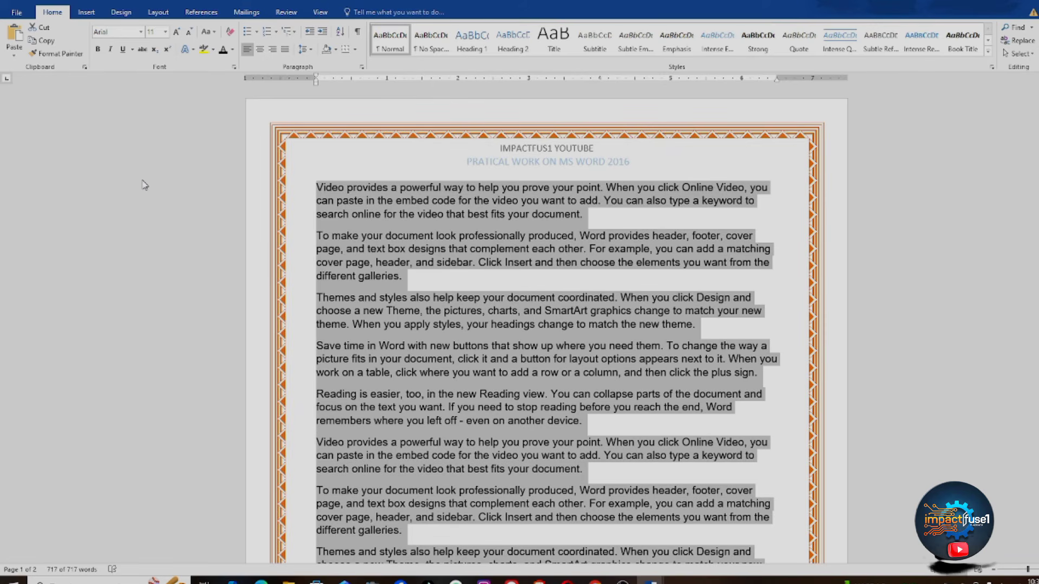
# Step: Try size 14, then grow the text step by step up to 48
pyautogui.click(166, 32)
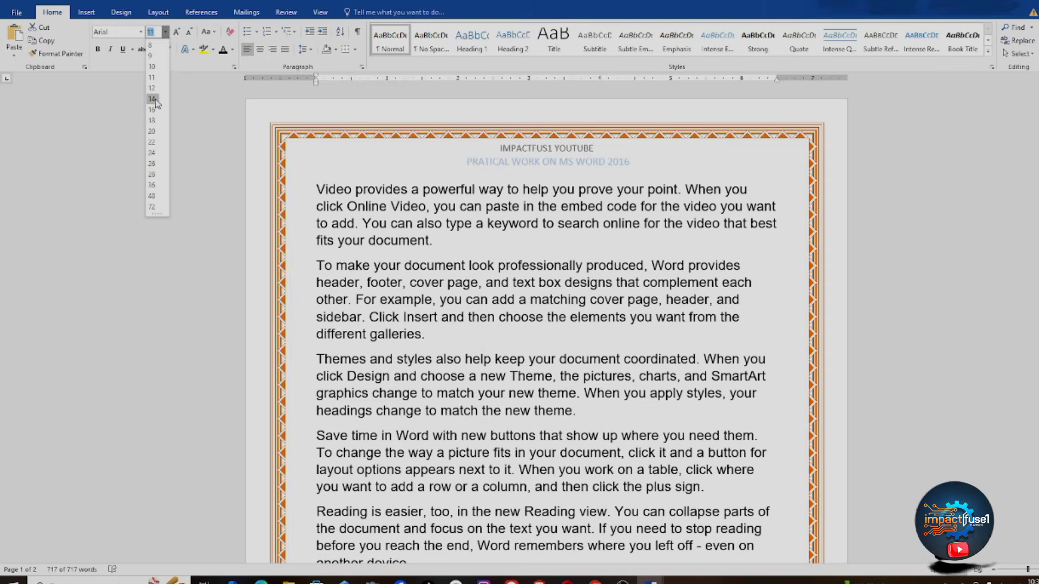
pyautogui.click(153, 99)
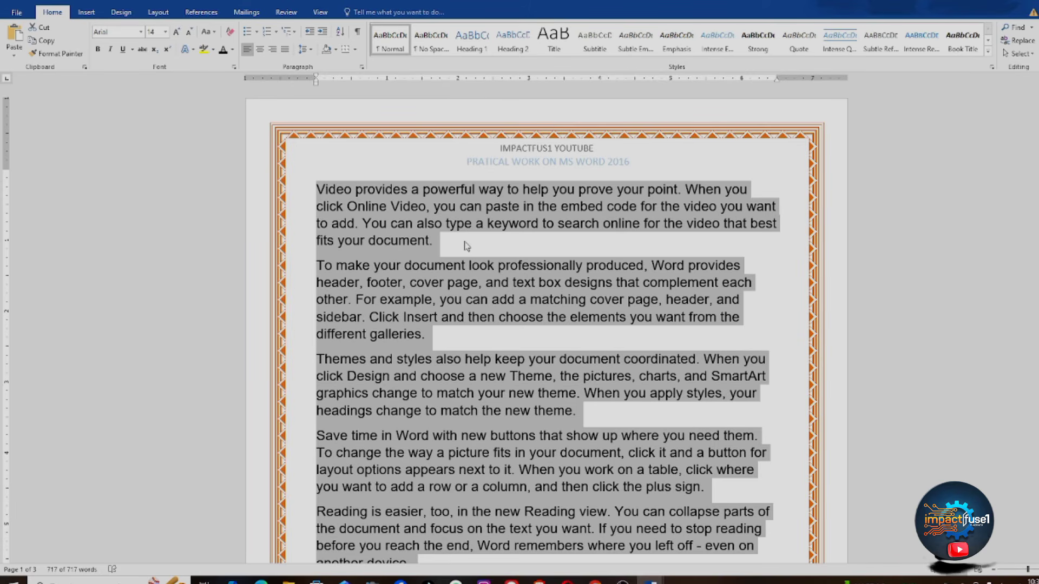
pyautogui.click(177, 33)
pyautogui.click(177, 33)
pyautogui.click(176, 33)
pyautogui.click(177, 32)
pyautogui.click(176, 32)
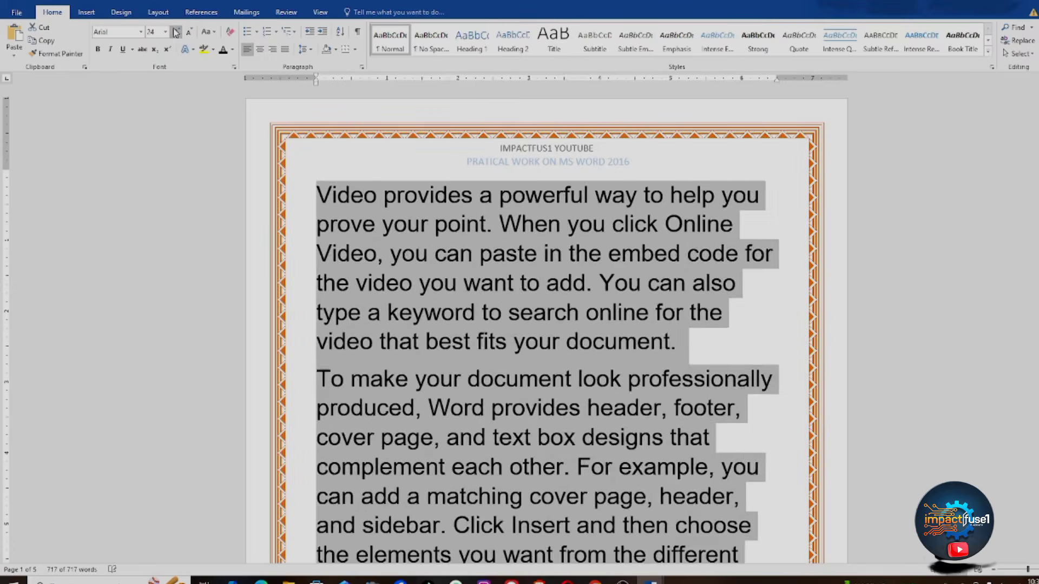
pyautogui.click(177, 33)
pyautogui.click(177, 32)
pyautogui.click(176, 33)
pyautogui.click(176, 33)
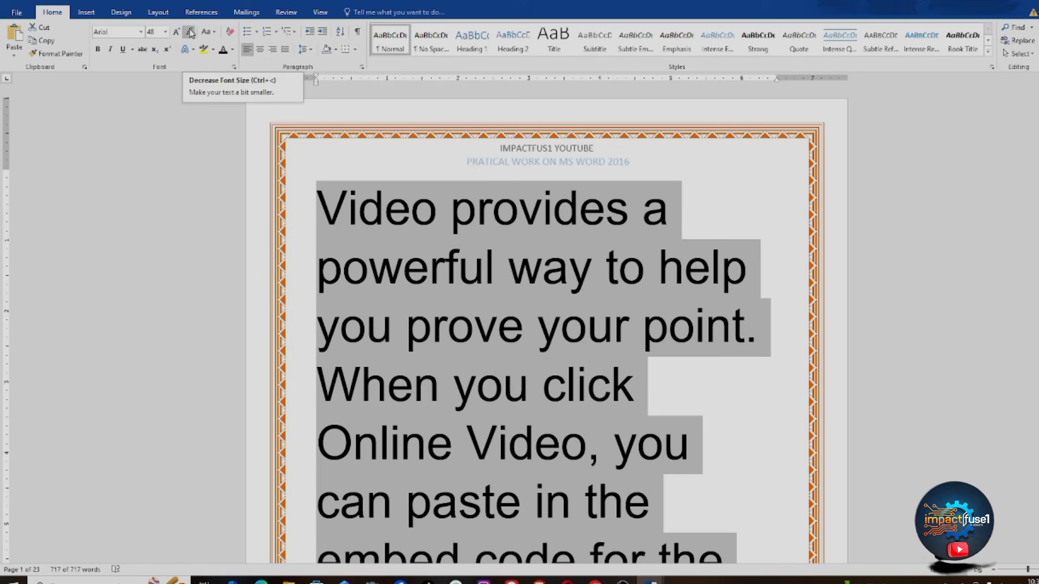
# Step: Shrink the text from 48 back down to 12 pt and deselect it
pyautogui.click(189, 32)
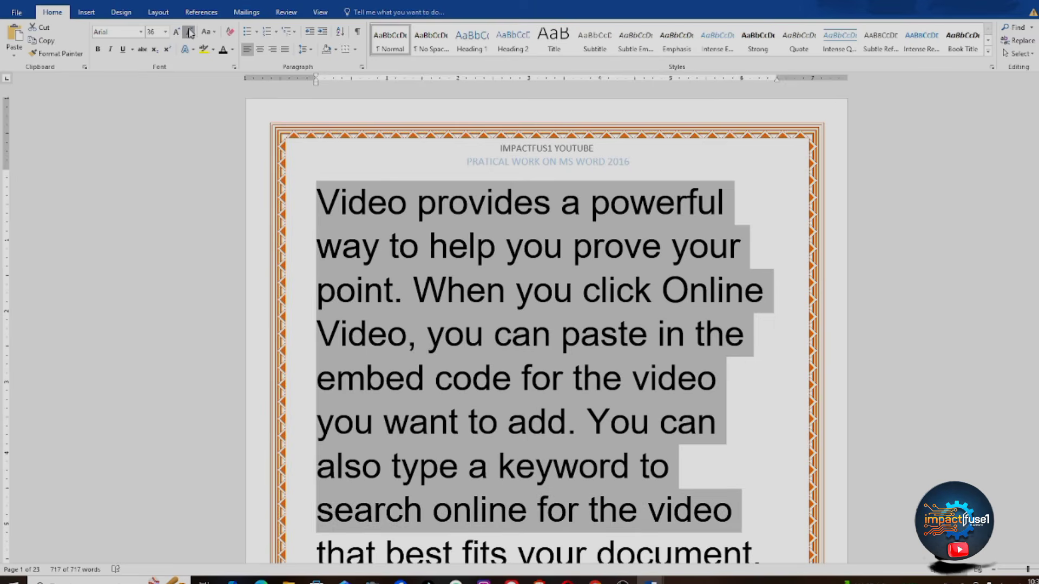
pyautogui.click(189, 31)
pyautogui.click(189, 32)
pyautogui.click(190, 31)
pyautogui.click(189, 32)
pyautogui.click(189, 32)
pyautogui.click(189, 31)
pyautogui.click(190, 31)
pyautogui.click(190, 31)
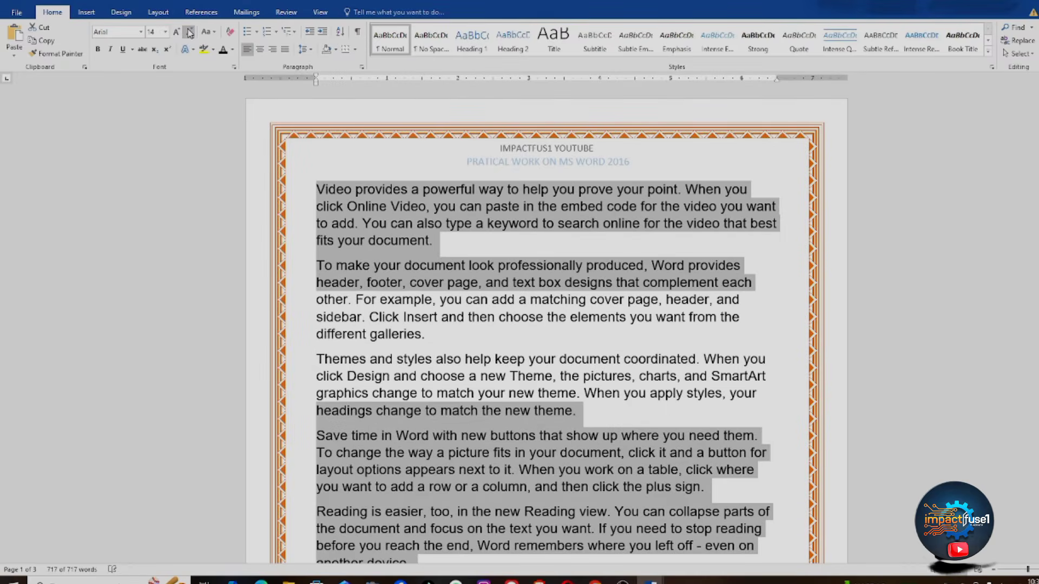
pyautogui.click(189, 32)
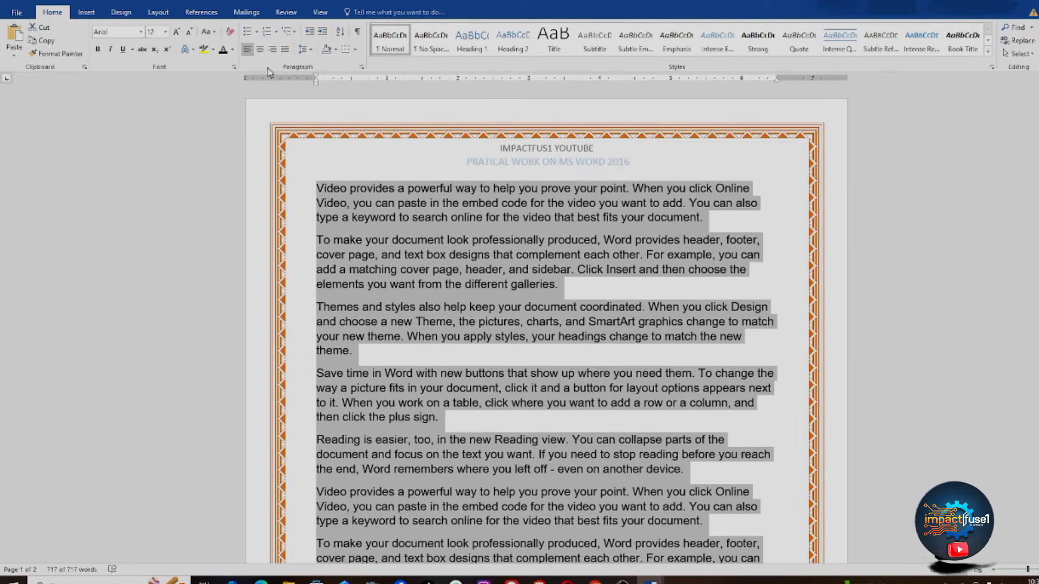
pyautogui.click(419, 187)
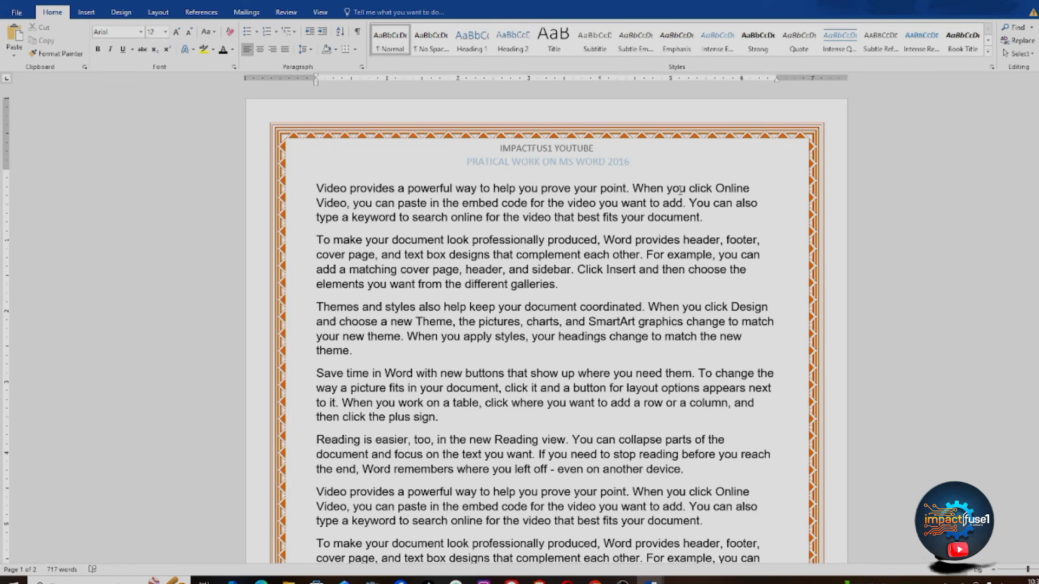
# Step: Put 'Video provides a powerful way to help you prove your point.' on its own line and select it
pyautogui.click(629, 188)
pyautogui.press('Return')
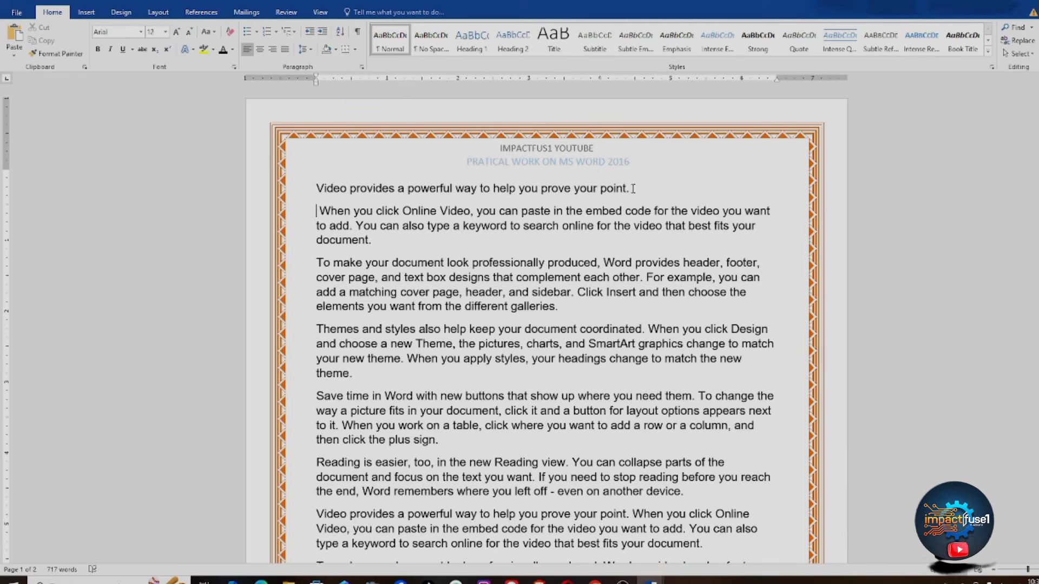
pyautogui.moveTo(633, 189); pyautogui.dragTo(325, 187)
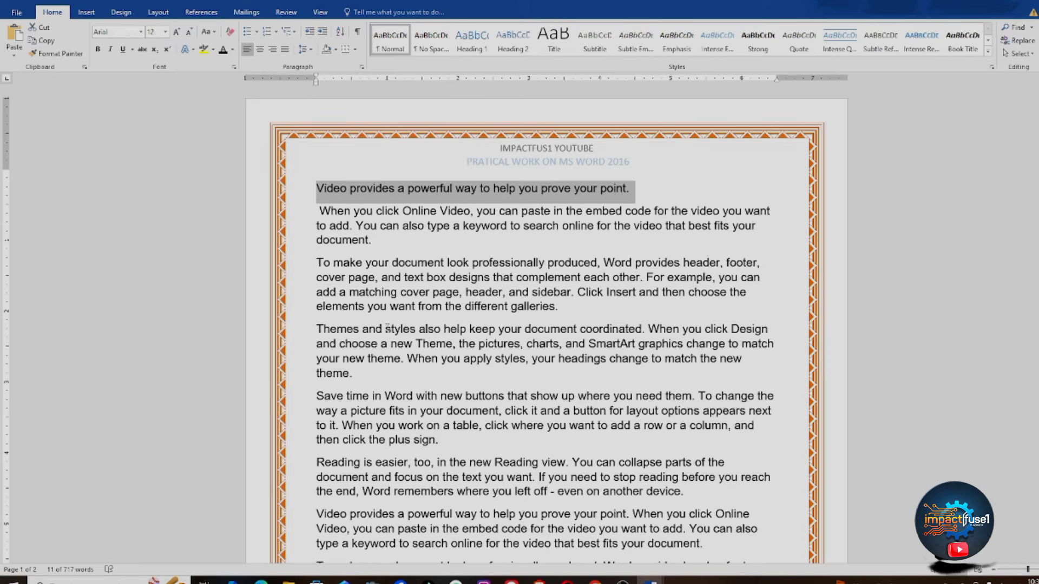
# Step: Try Capitalize Each Word on the heading, then leave it in UPPERCASE
pyautogui.click(215, 34)
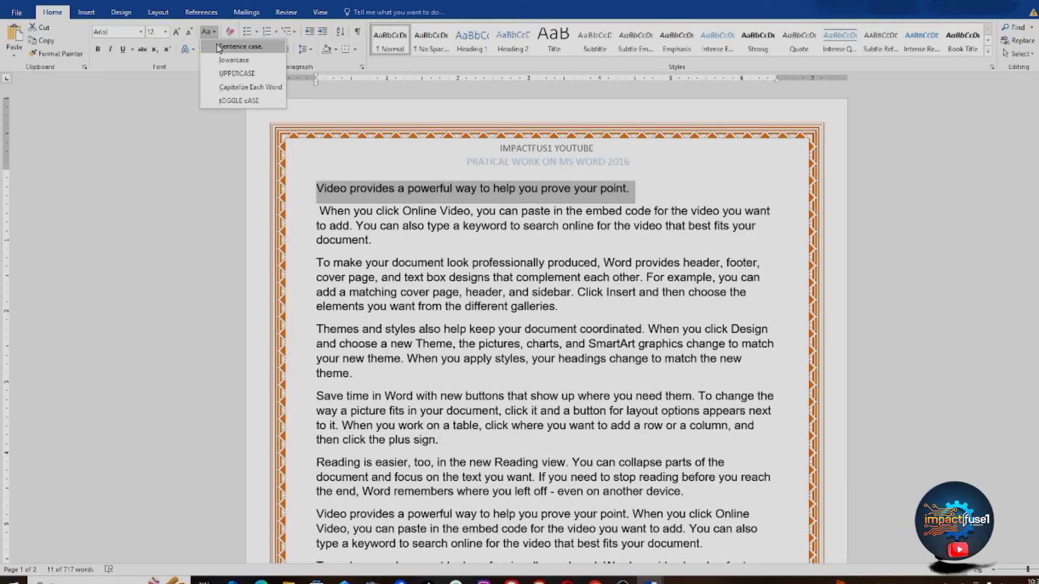
pyautogui.click(236, 73)
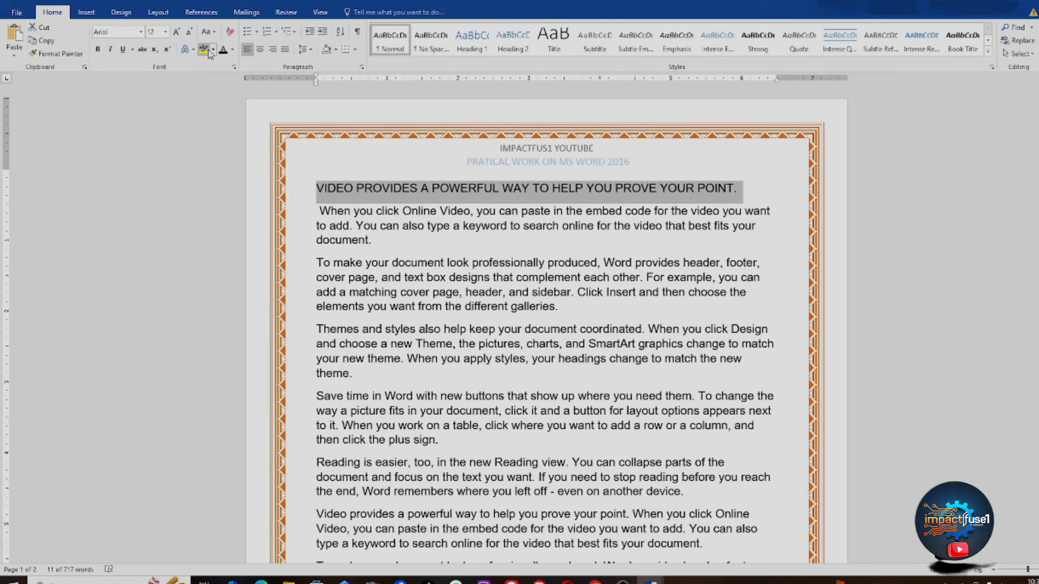
pyautogui.click(214, 33)
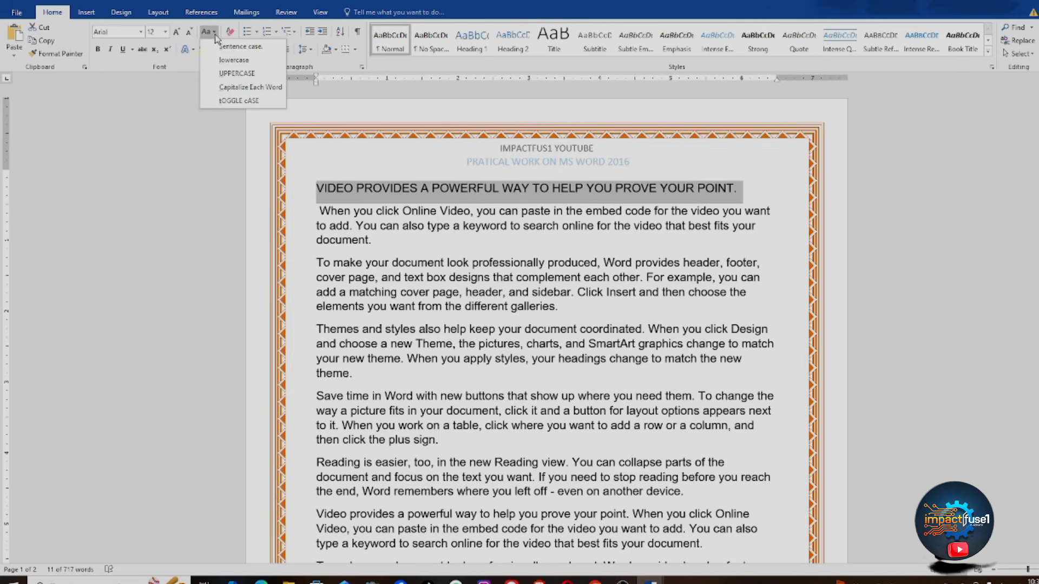
pyautogui.click(240, 88)
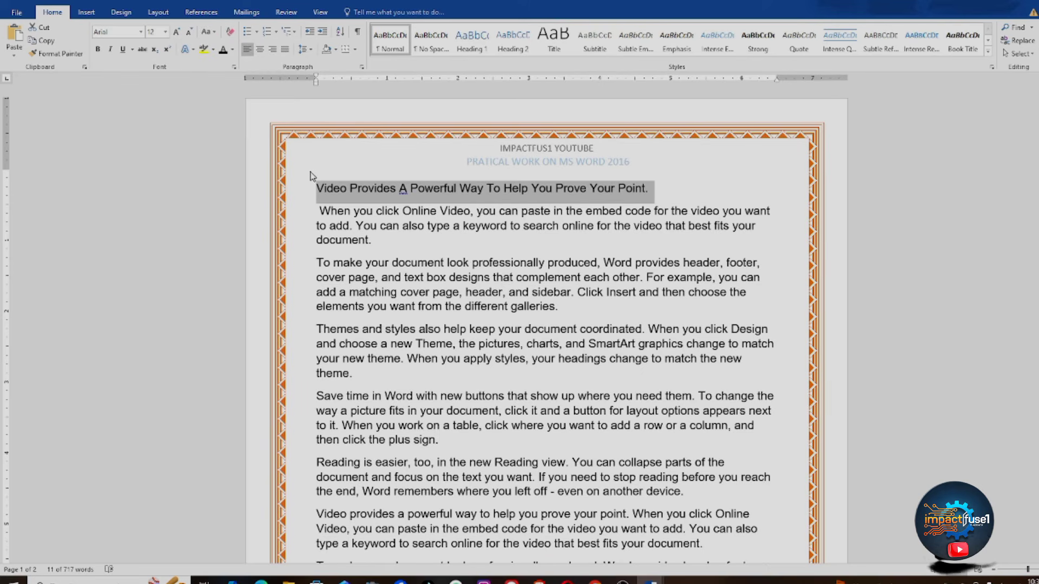
pyautogui.click(214, 34)
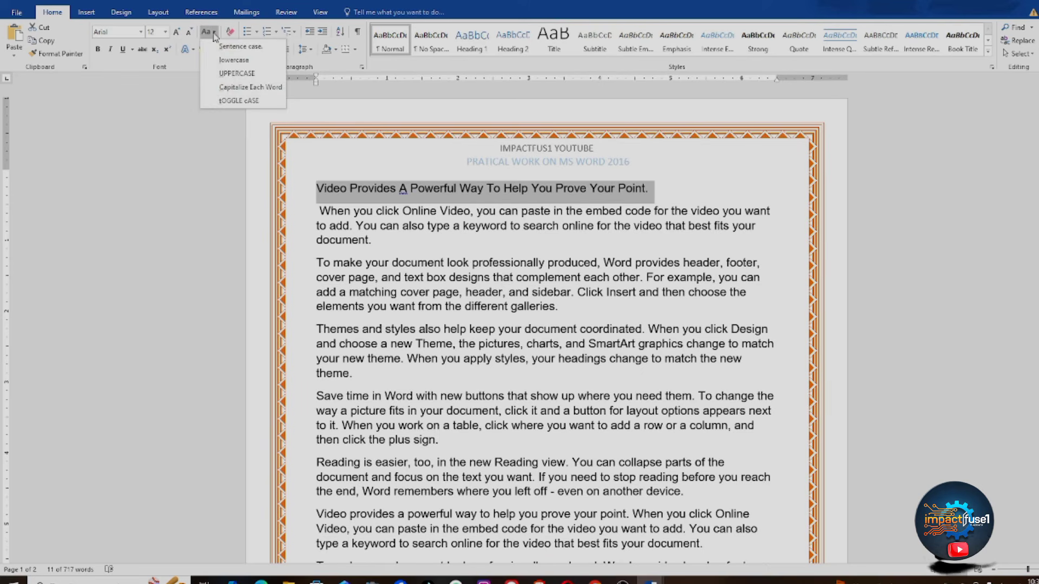
pyautogui.click(223, 74)
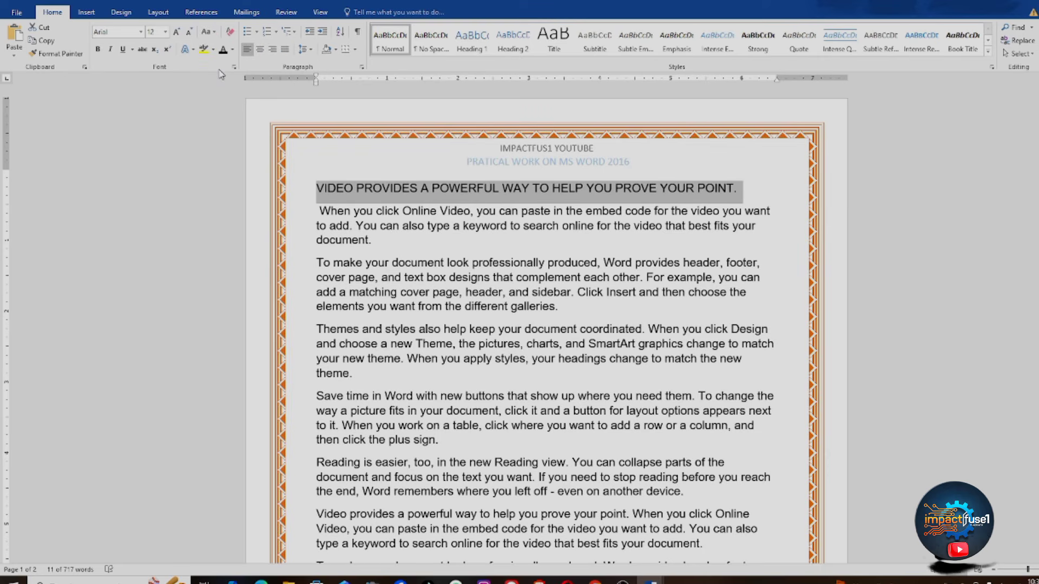
# Step: Give the all-caps heading bold, underline, centre alignment and a blue font colour
pyautogui.click(97, 50)
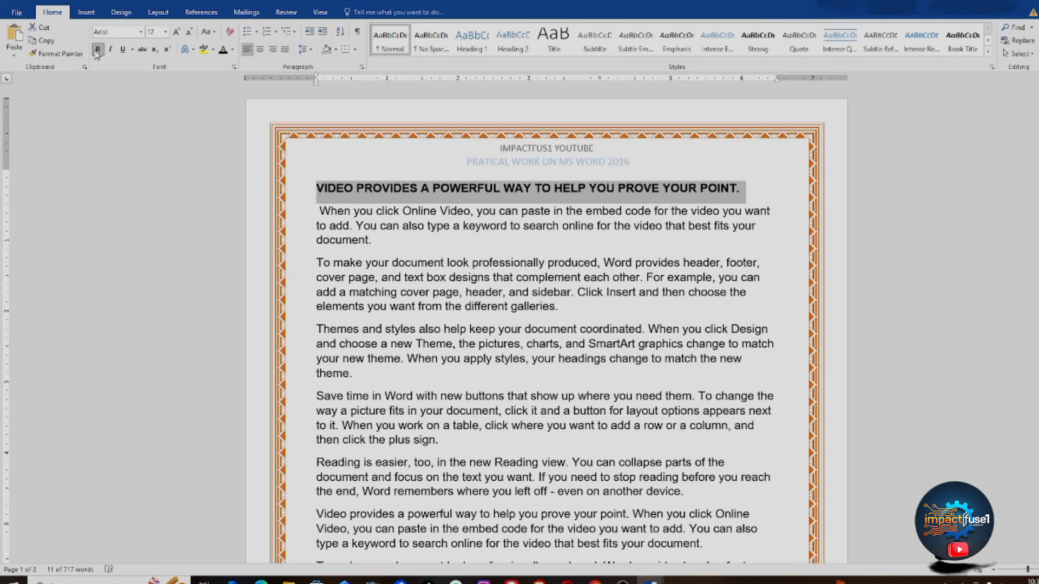
pyautogui.click(124, 56)
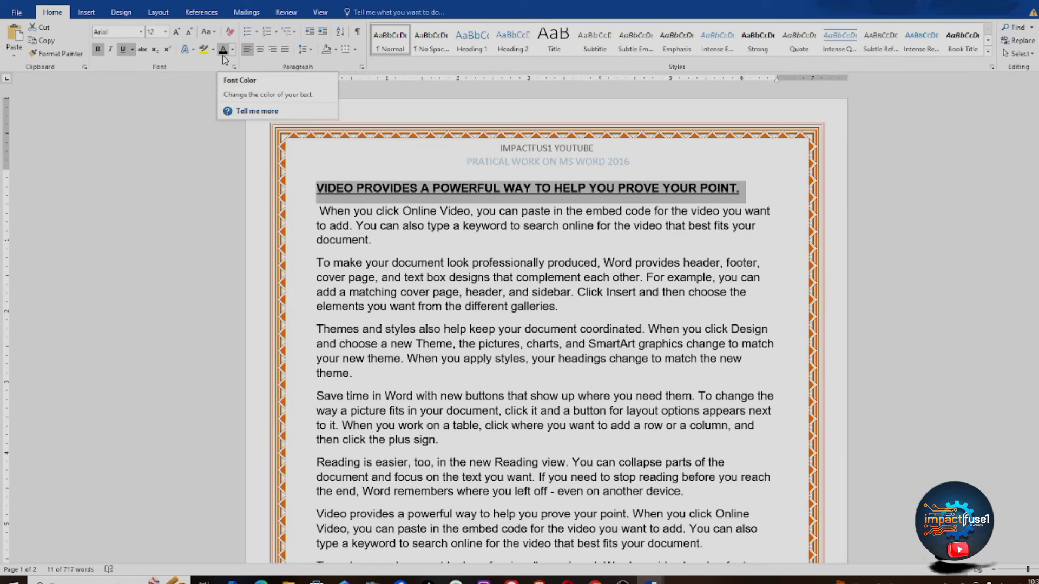
pyautogui.click(260, 50)
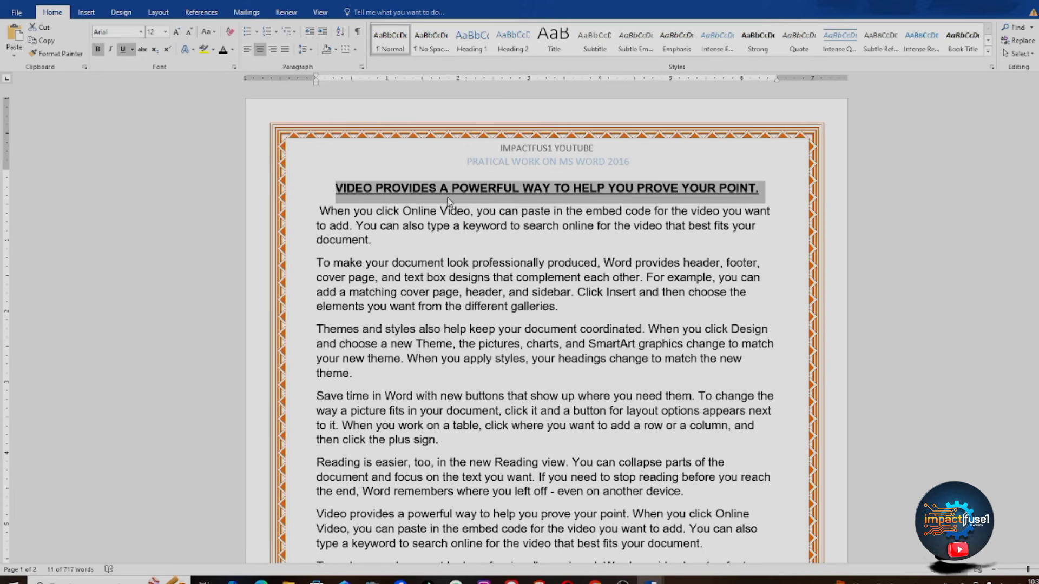
pyautogui.click(232, 50)
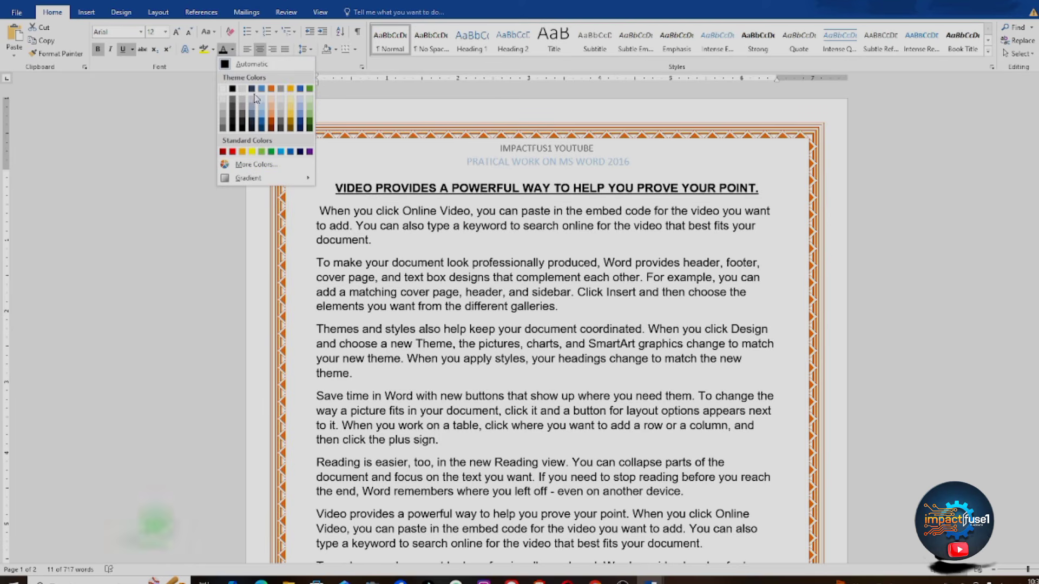
pyautogui.click(282, 152)
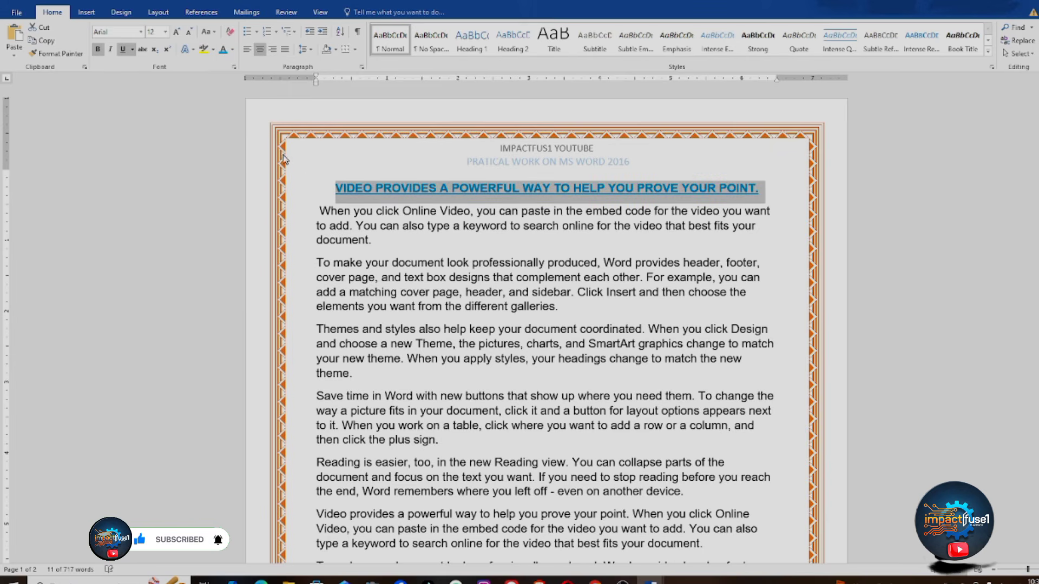
pyautogui.click(407, 254)
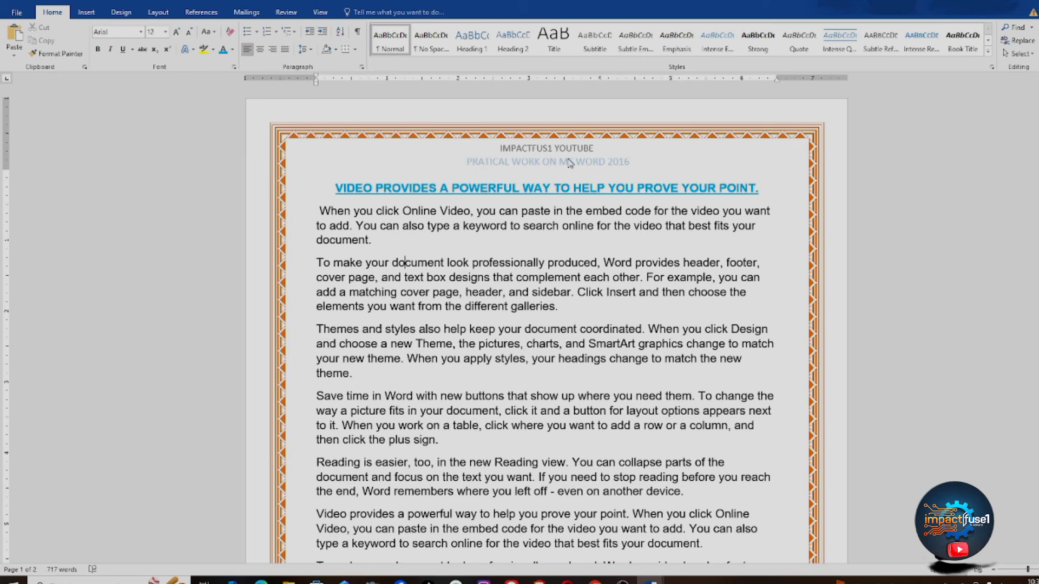
pyautogui.click(761, 192)
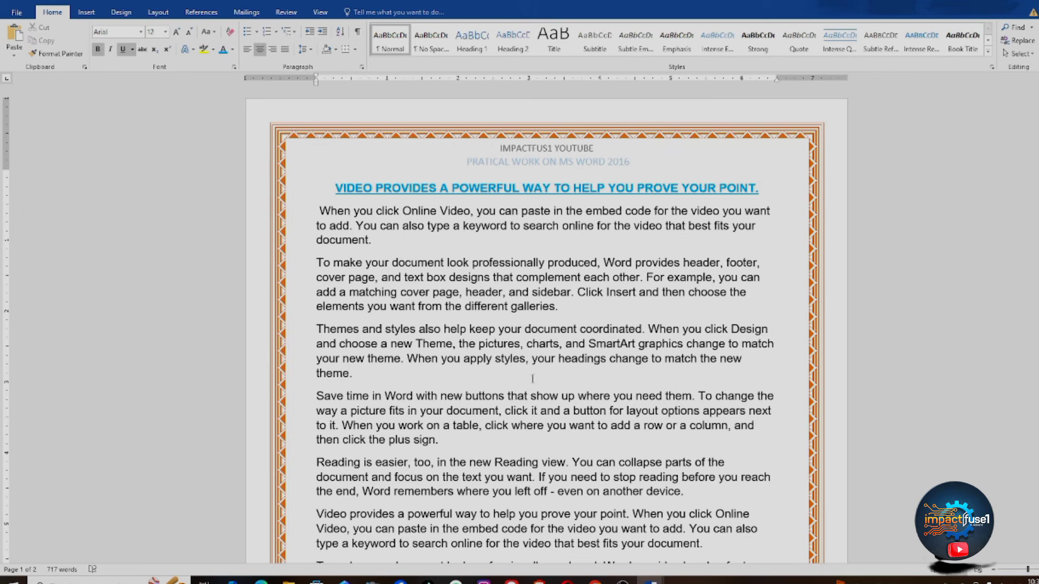
# Step: Add paragraph breaks before 'To change' and after 'coordinated.'
pyautogui.click(698, 396)
pyautogui.press('Return')
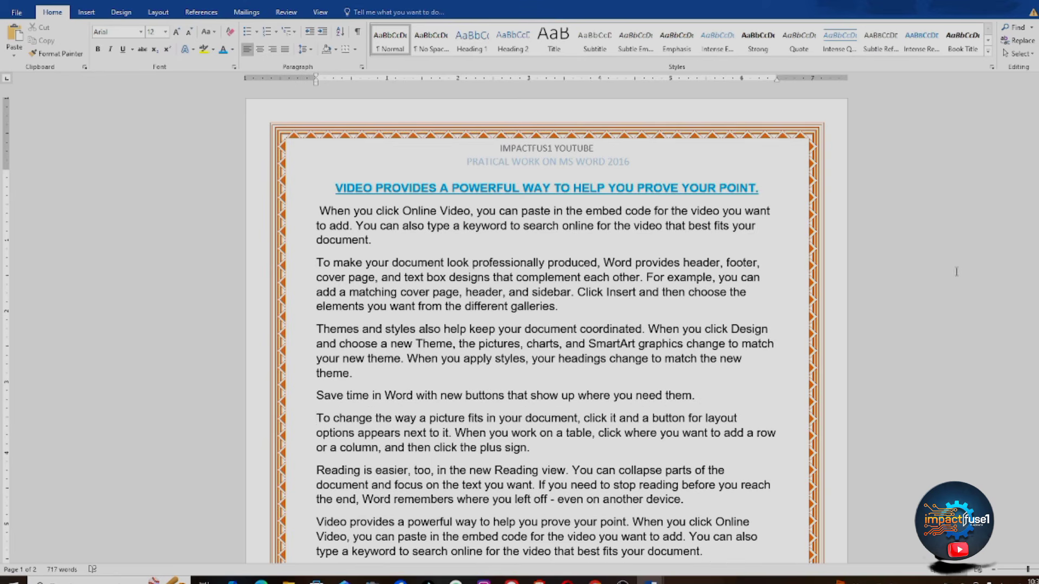
pyautogui.moveTo(1037, 172); pyautogui.dragTo(1037, 229)
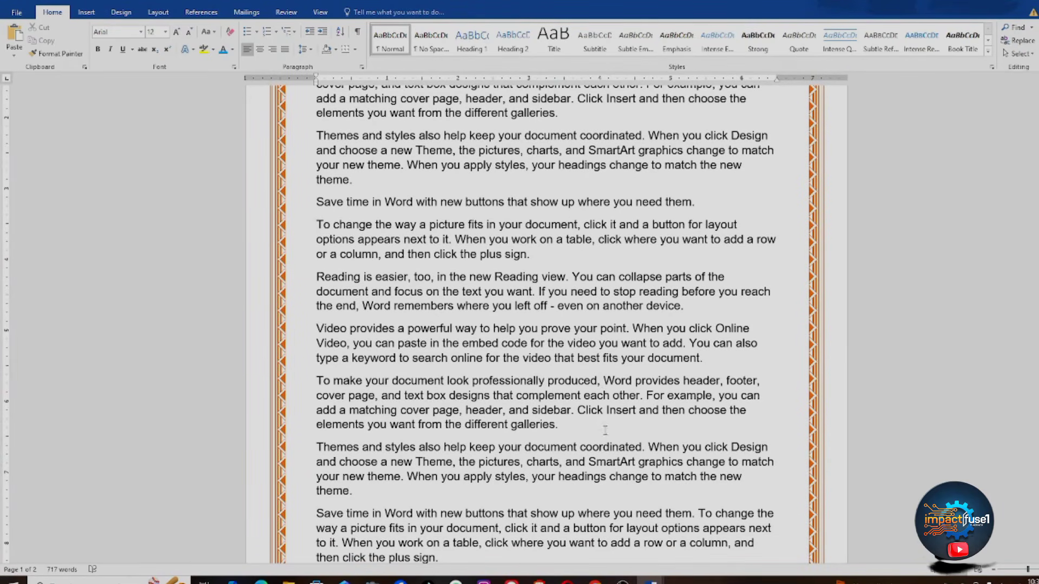
pyautogui.click(646, 447)
pyautogui.press('Return')
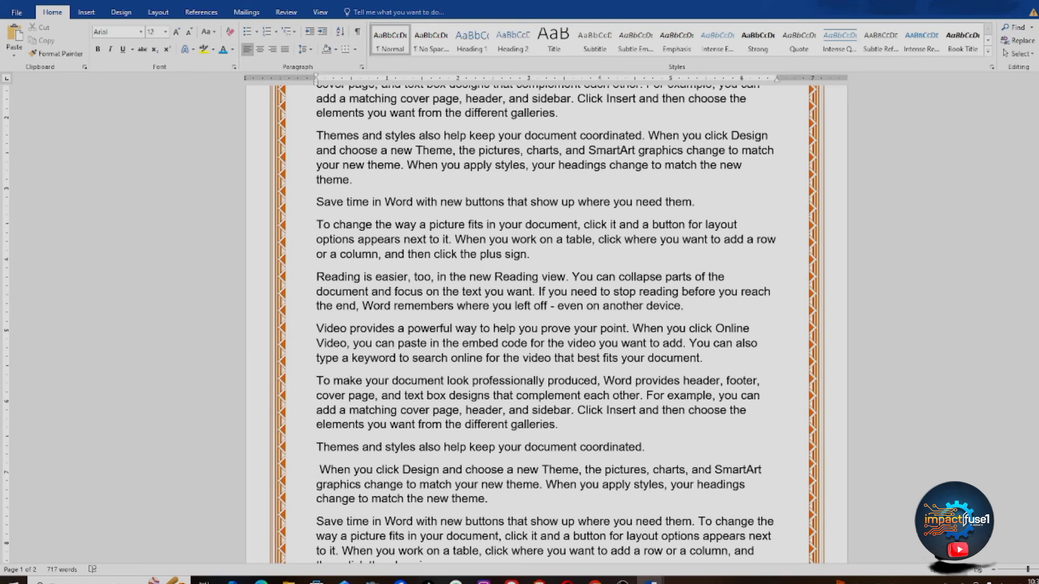
pyautogui.moveTo(1038, 233); pyautogui.dragTo(1038, 176)
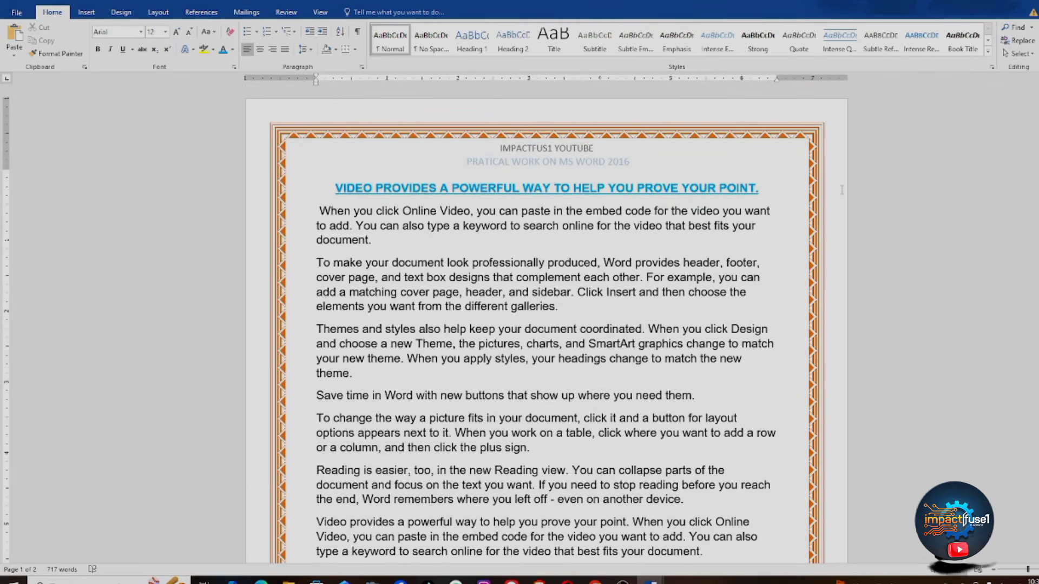
# Step: Use Format Painter to copy the main heading's formatting onto the 'Save time in Word…' line
pyautogui.click(673, 191)
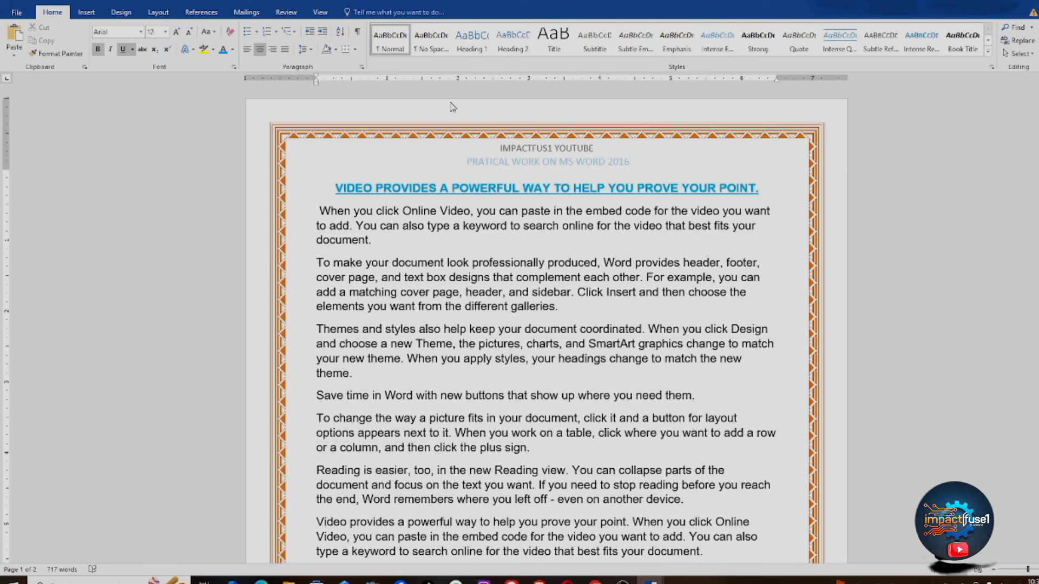
pyautogui.click(60, 54)
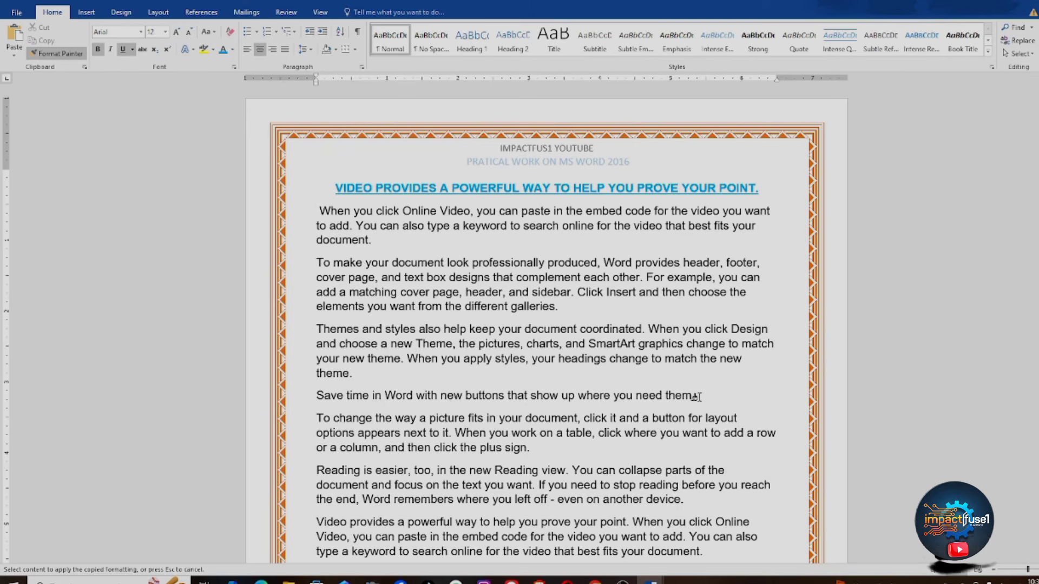
pyautogui.moveTo(697, 397)
pyautogui.mouseDown()
pyautogui.moveTo(548, 406)
pyautogui.moveTo(329, 398)
pyautogui.mouseUp()
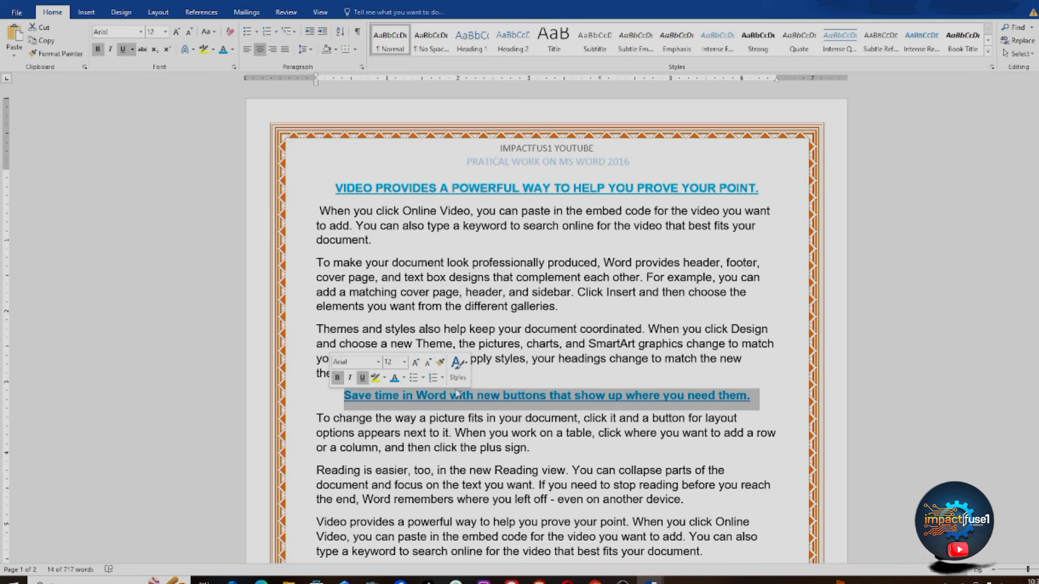
pyautogui.click(442, 363)
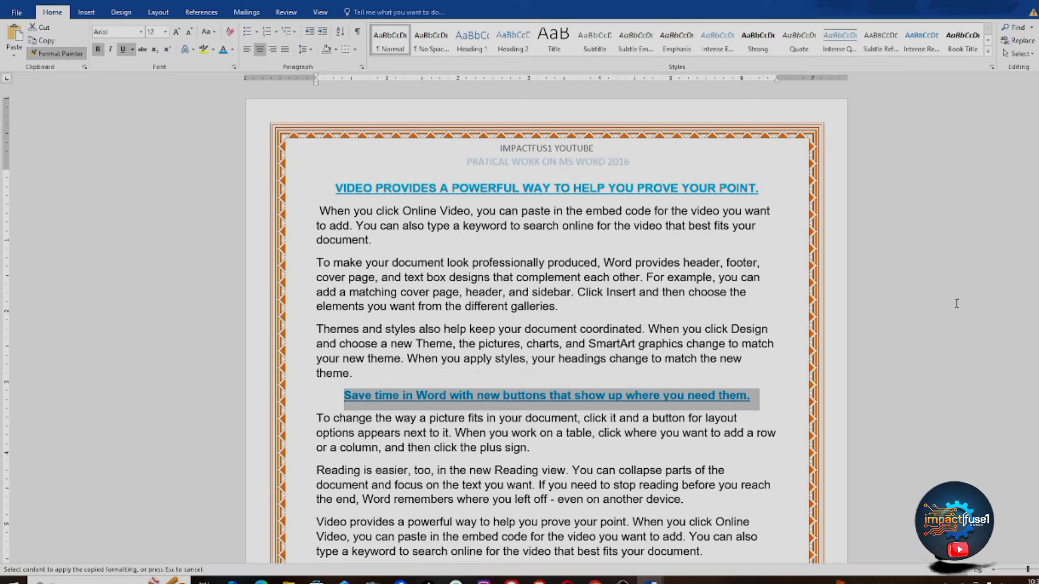
# Step: Paint the heading format onto 'Themes and styles also help keep your document coordinated.'
pyautogui.moveTo(1037, 195); pyautogui.dragTo(1038, 262)
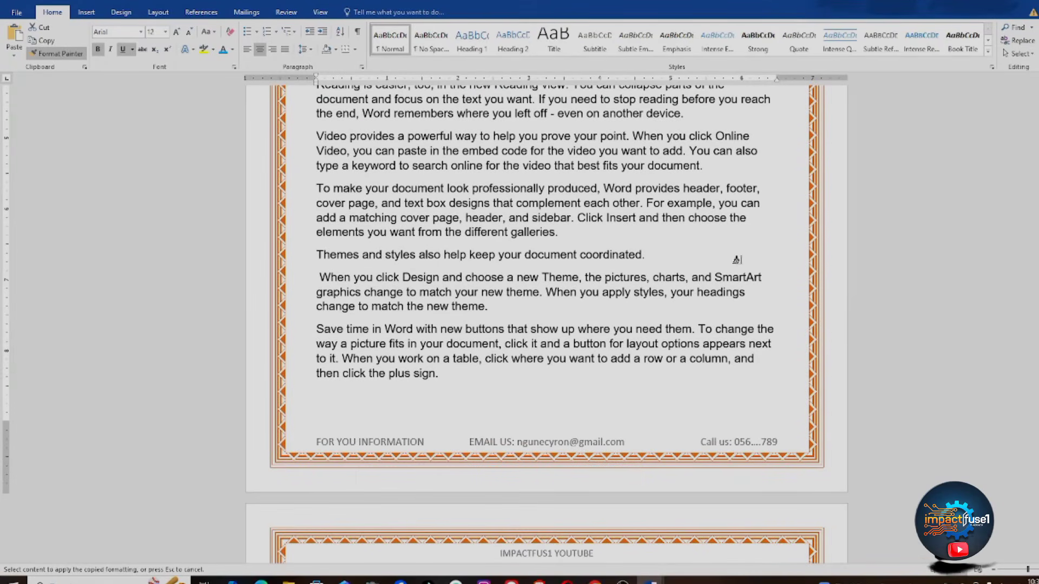
pyautogui.moveTo(649, 254); pyautogui.dragTo(330, 262)
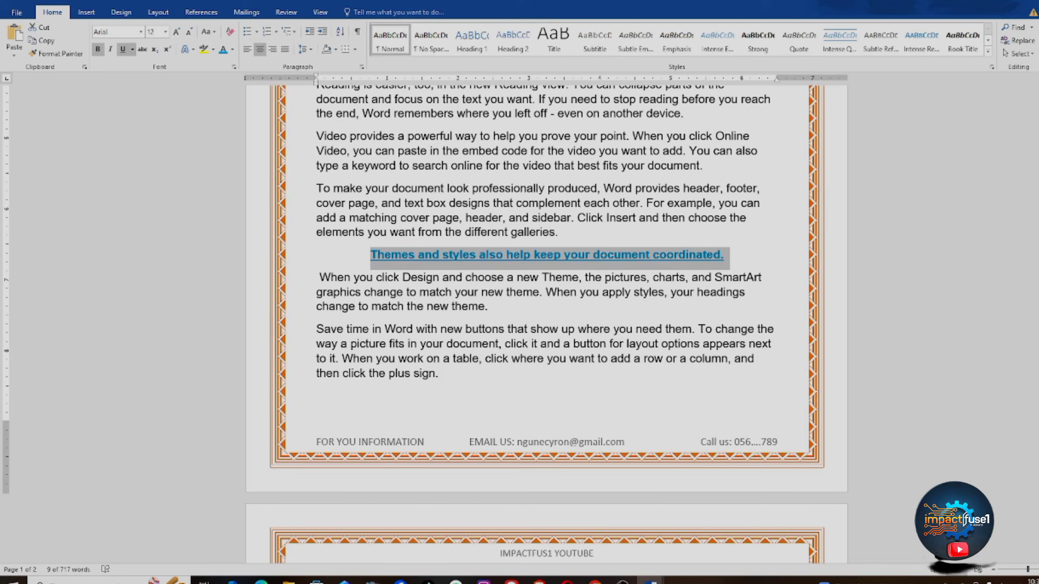
pyautogui.scroll(6, 547, 324)
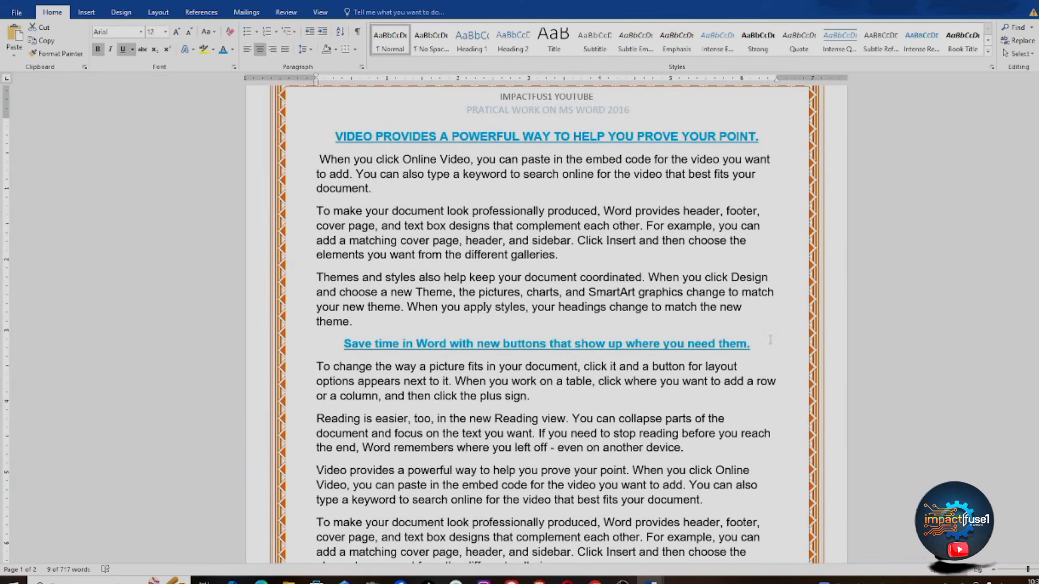
pyautogui.click(735, 401)
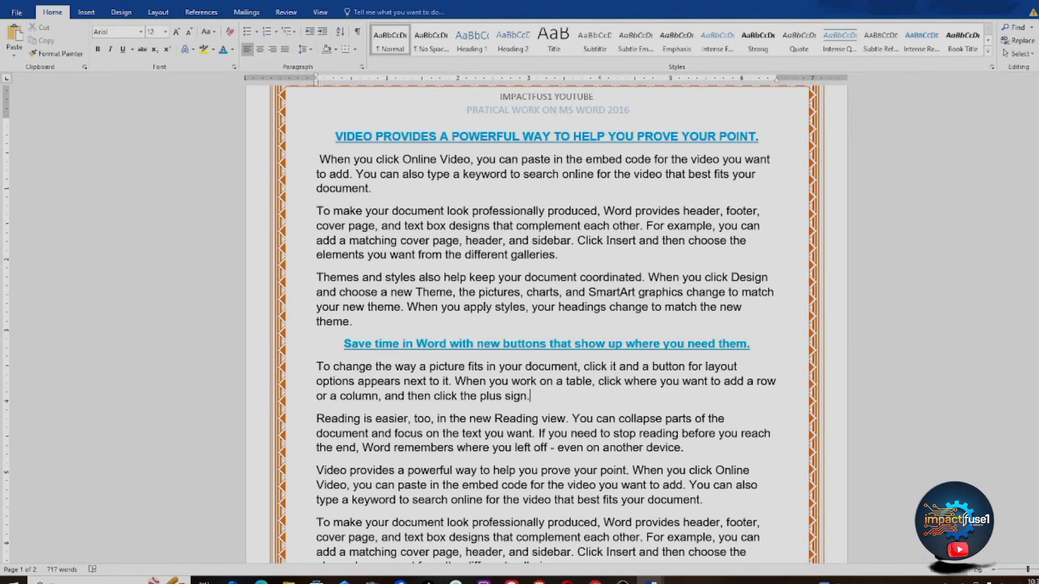
pyautogui.scroll(-7, 951, 235)
pyautogui.scroll(6, 950, 235)
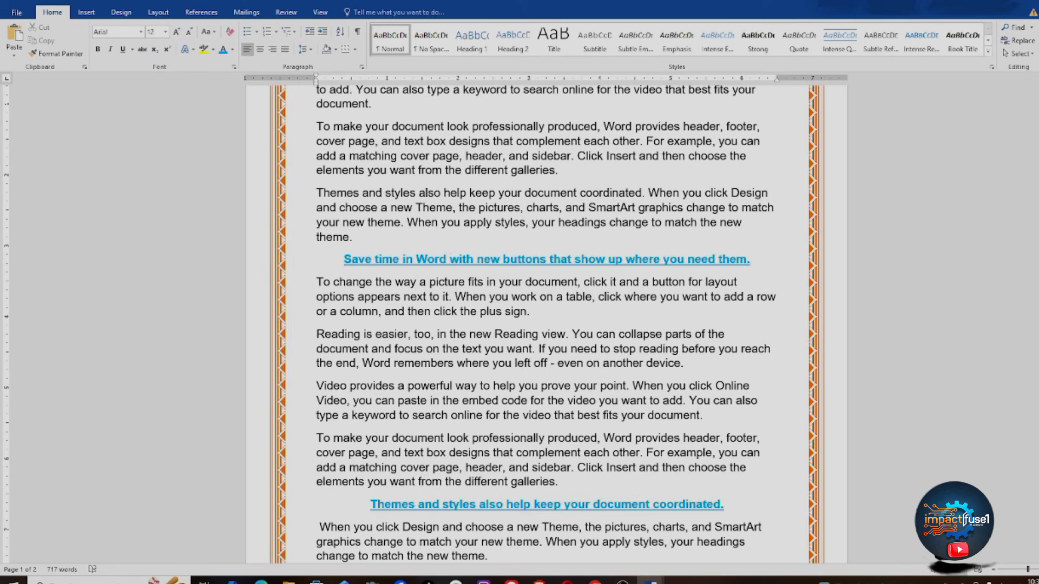
pyautogui.scroll(3, 855, 124)
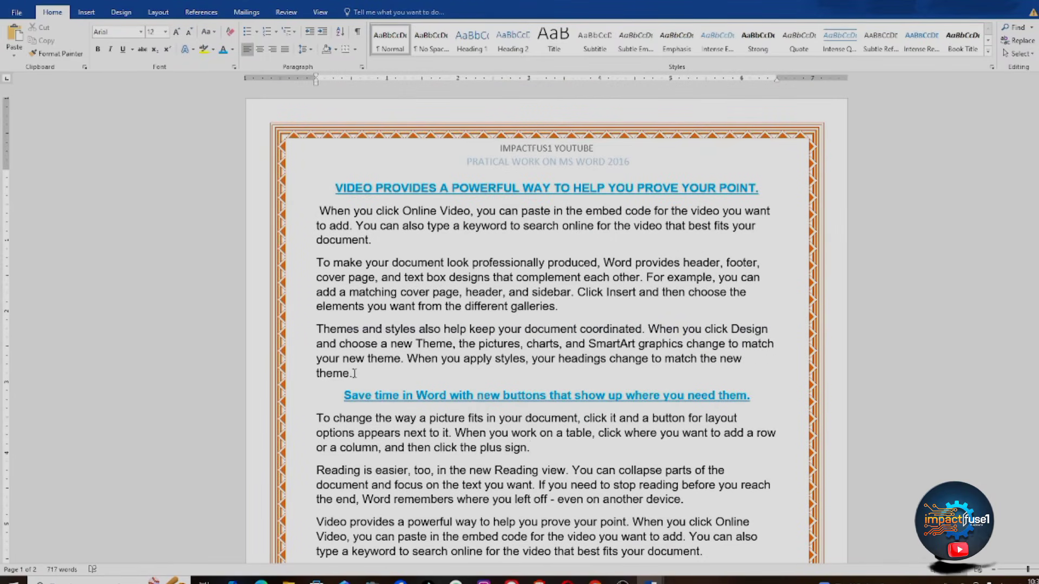
# Step: Try left and centre alignment on the three paragraphs below the heading, then settle on Justify
pyautogui.moveTo(354, 374); pyautogui.dragTo(314, 212)
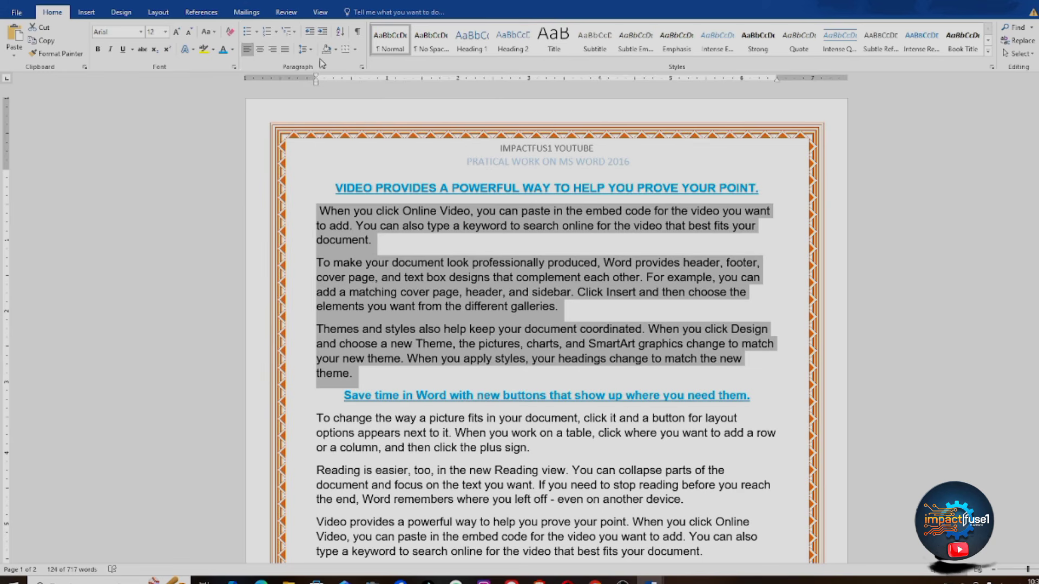
pyautogui.click(285, 50)
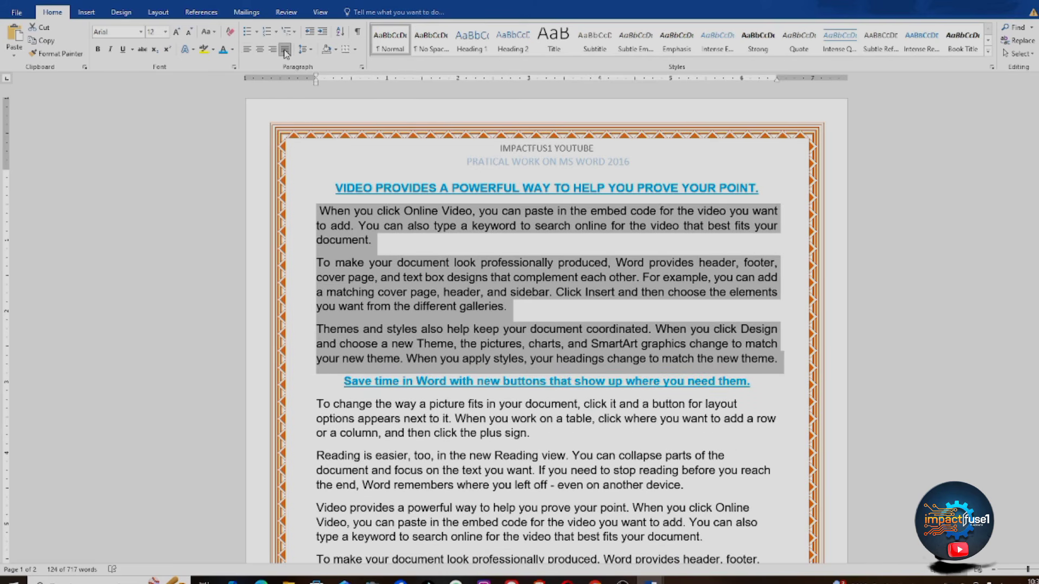
pyautogui.click(247, 49)
pyautogui.click(260, 49)
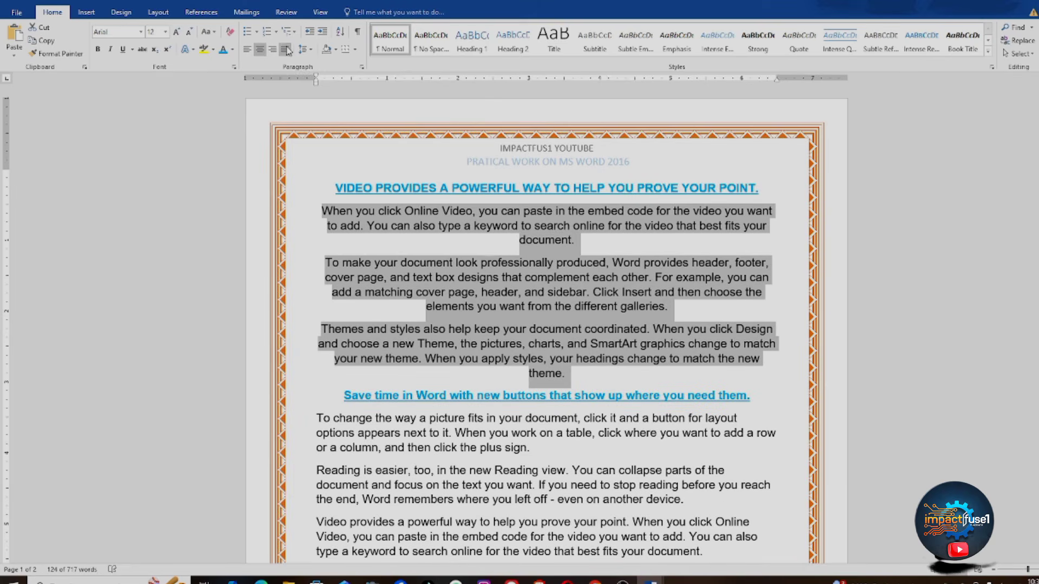
pyautogui.click(285, 50)
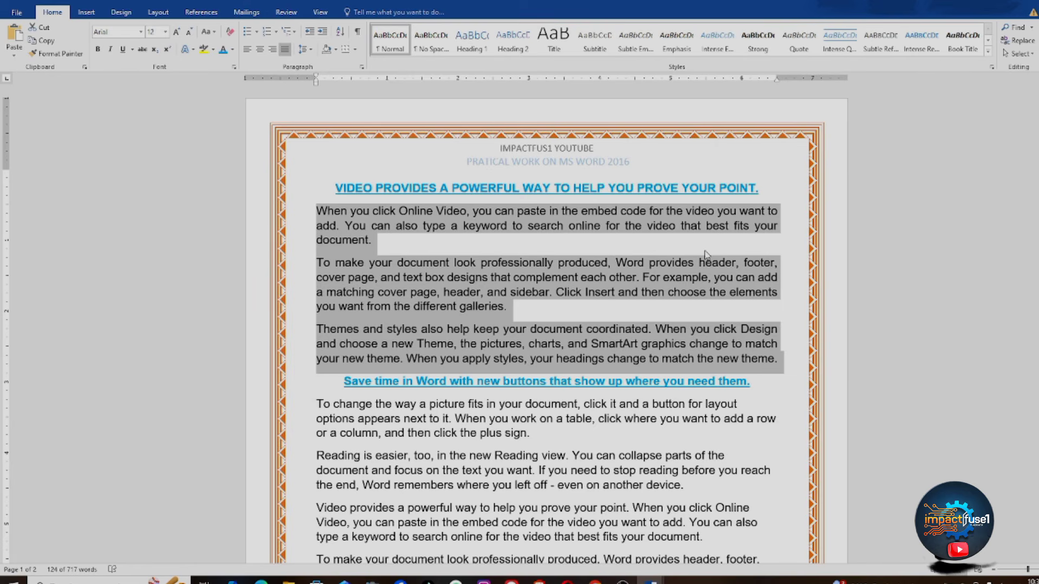
# Step: Apply 1.15 line spacing to the three paragraphs under the main heading and confirm it
pyautogui.click(311, 52)
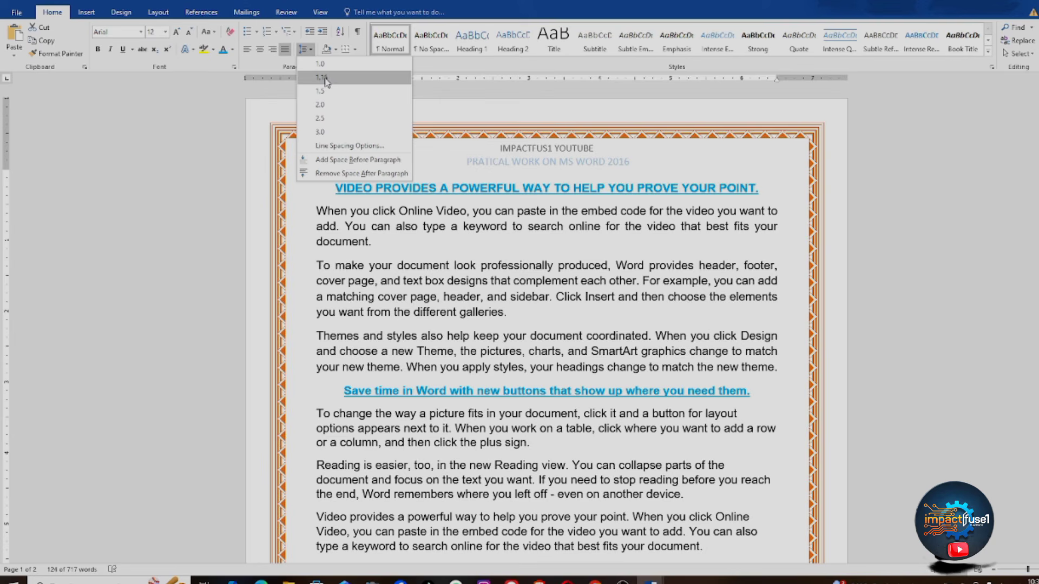
pyautogui.click(323, 78)
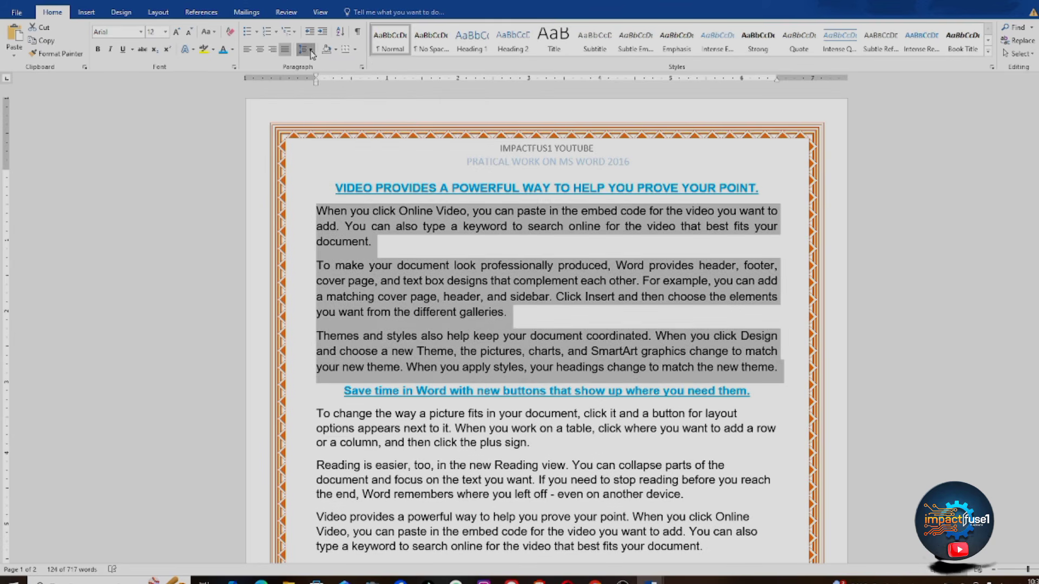
pyautogui.click(304, 49)
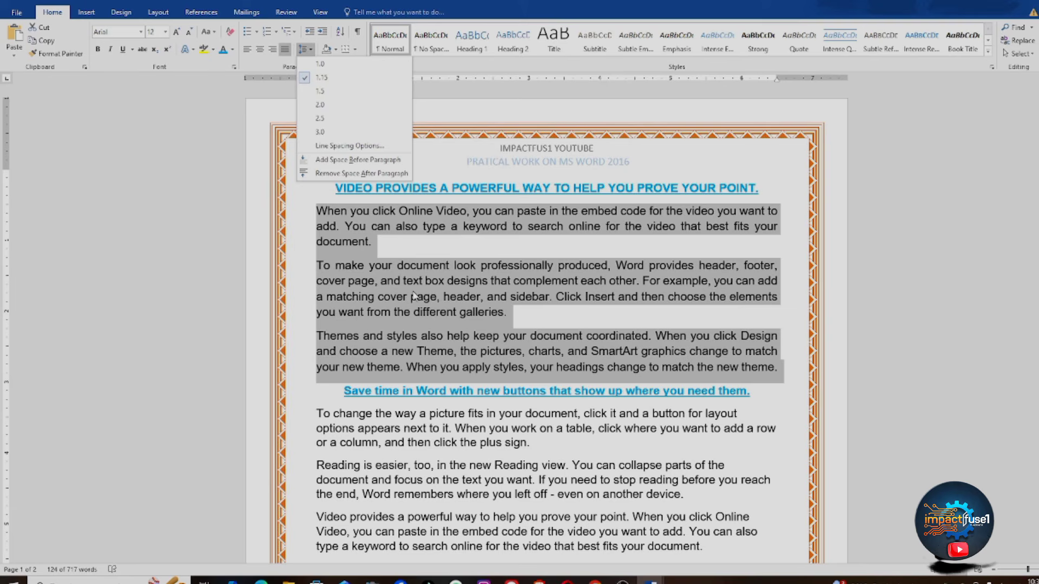
pyautogui.press('Escape')
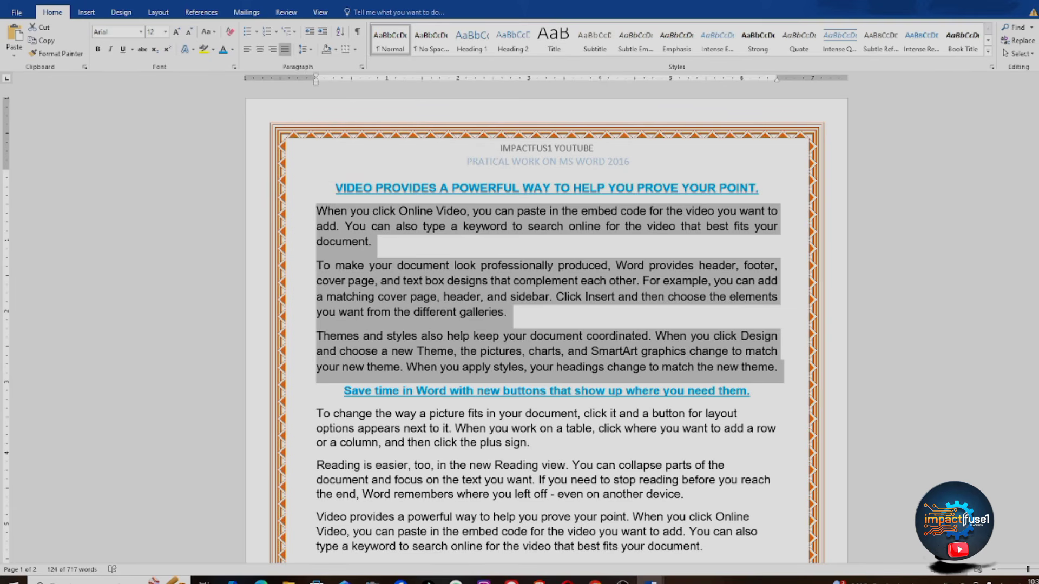
pyautogui.scroll(-1, 834, 187)
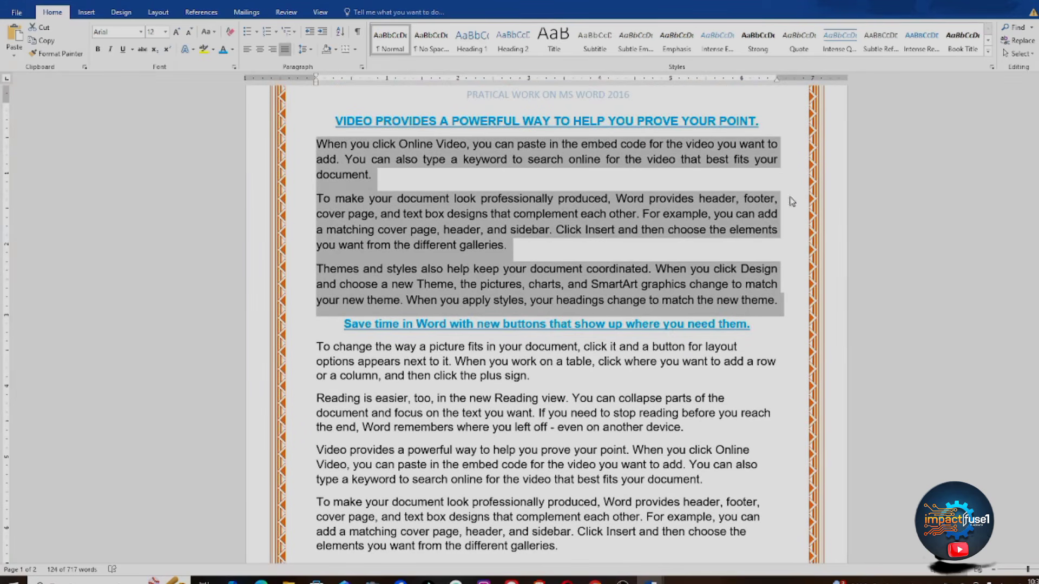
# Step: Format-paint the justified 1.15 layout onto the paragraphs through the galleries paragraph
pyautogui.click(706, 209)
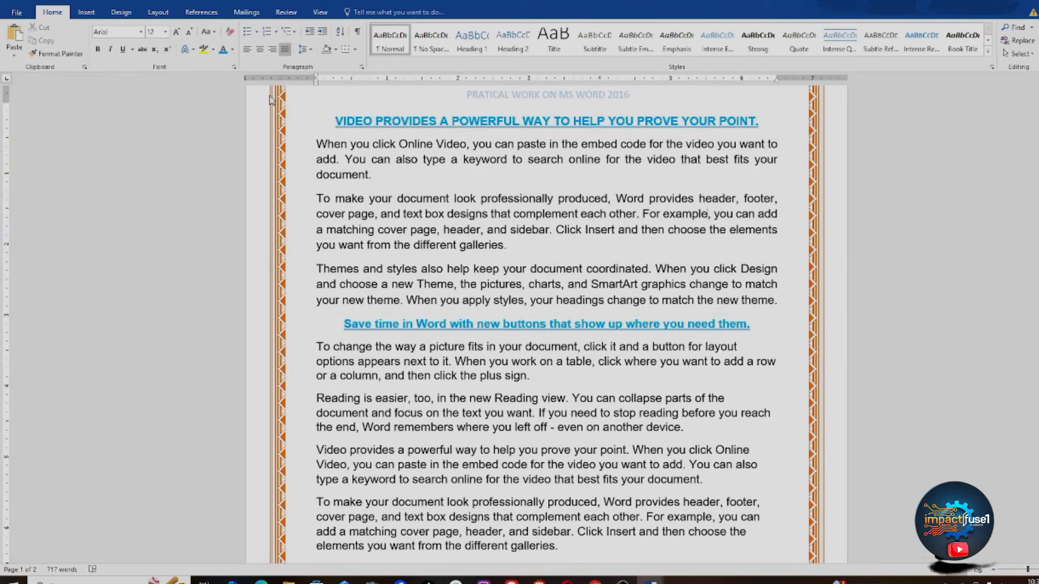
pyautogui.click(40, 53)
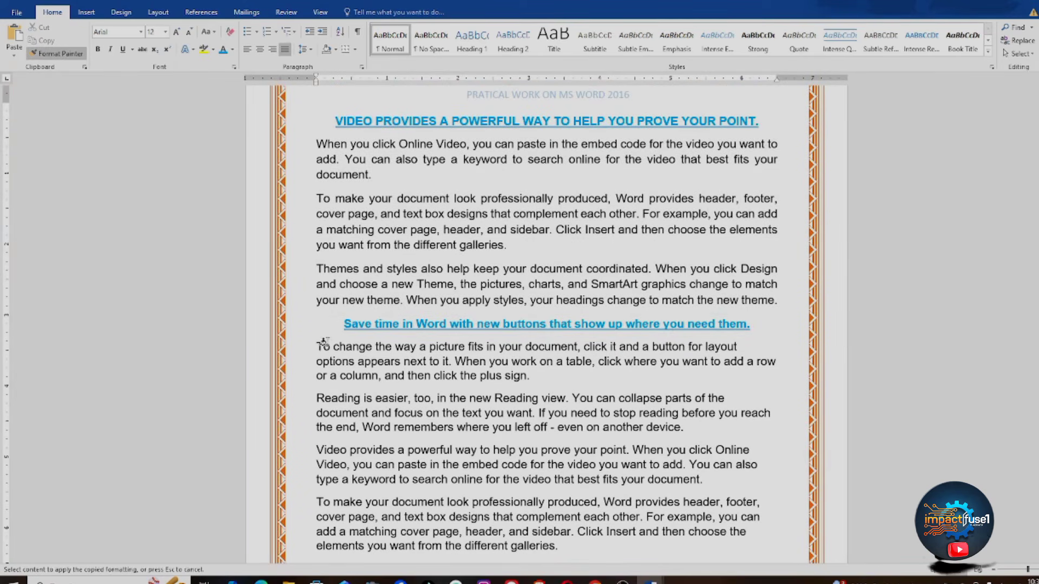
pyautogui.moveTo(313, 345)
pyautogui.mouseDown()
pyautogui.moveTo(352, 400)
pyautogui.moveTo(468, 516)
pyautogui.moveTo(564, 541)
pyautogui.mouseUp()
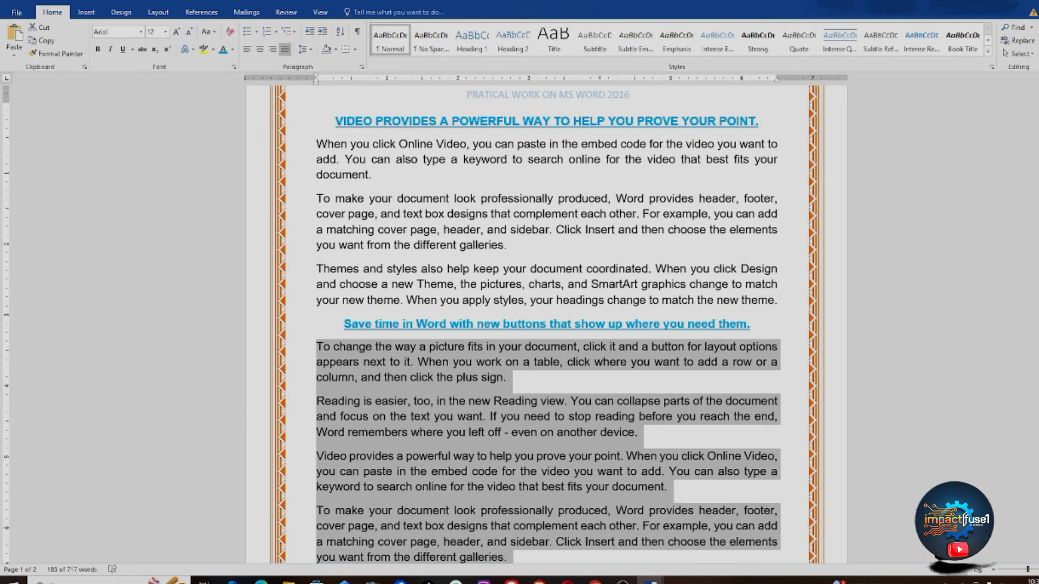
pyautogui.scroll(-8, 546, 324)
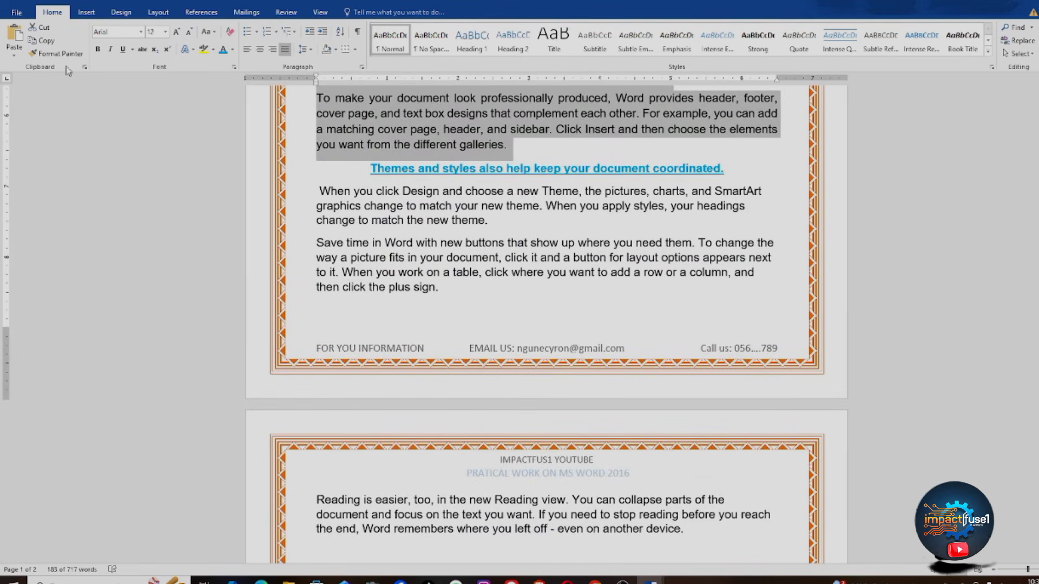
# Step: Format-paint the same layout onto the later paragraphs through the 'Reading is easier' paragraph
pyautogui.click(49, 55)
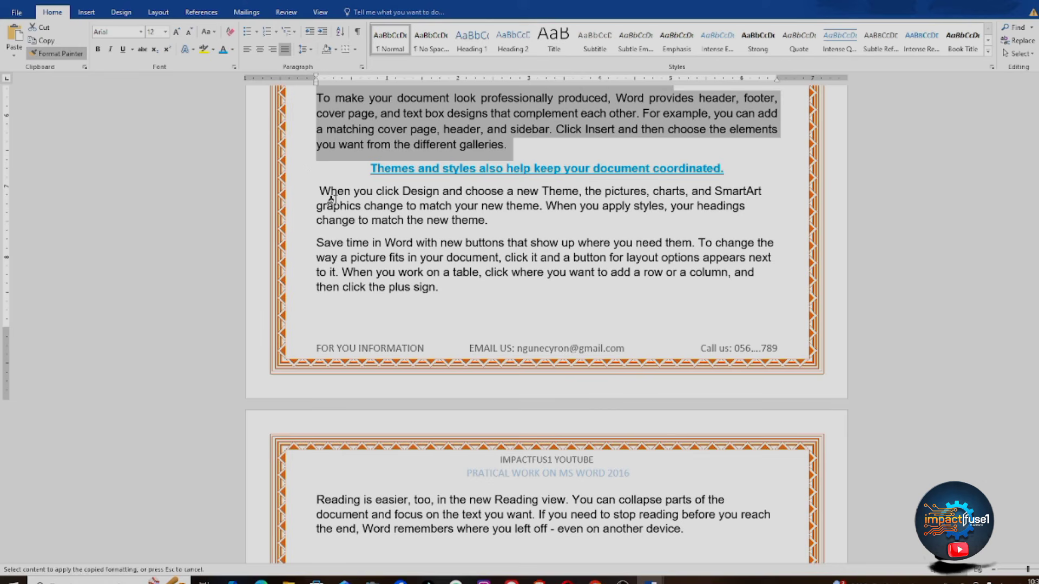
pyautogui.moveTo(313, 191)
pyautogui.mouseDown()
pyautogui.moveTo(348, 270)
pyautogui.moveTo(549, 394)
pyautogui.moveTo(713, 524)
pyautogui.mouseUp()
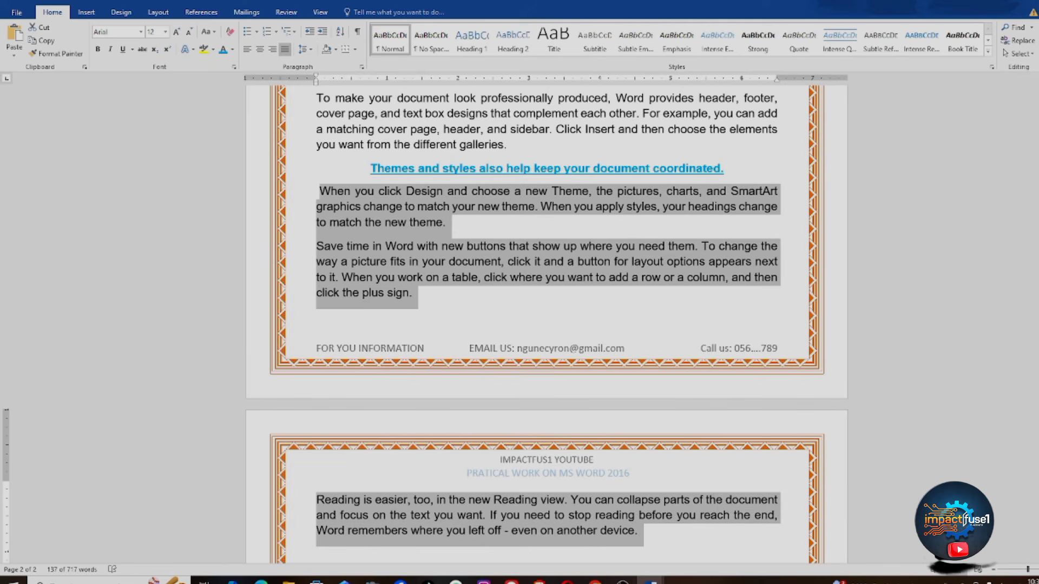
pyautogui.moveTo(1037, 270); pyautogui.dragTo(1034, 72)
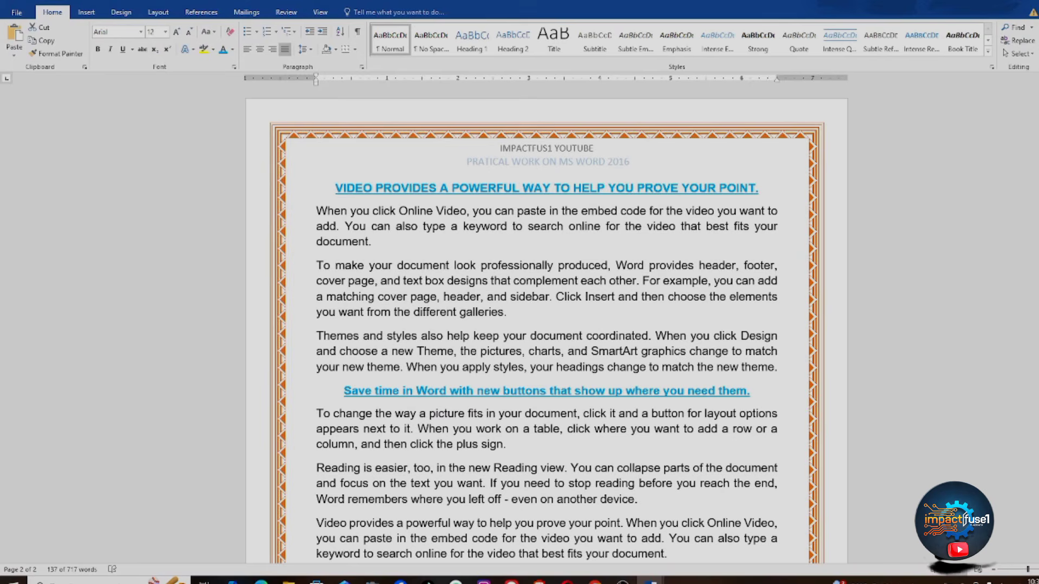